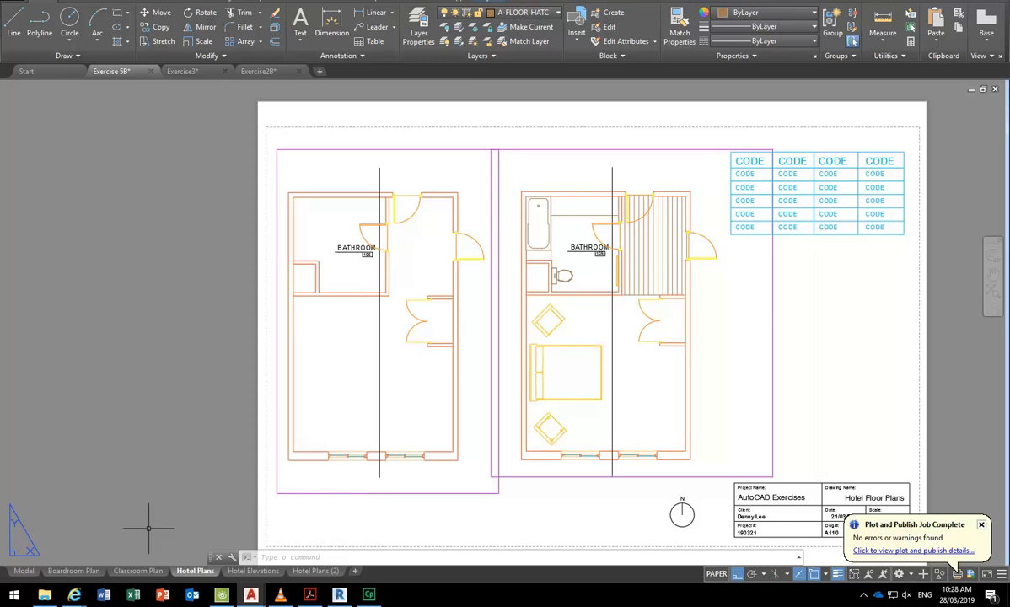
Step: Switch to model space and examine the BATHROOM label in the furnished hotel floor plan
left_click(23, 572)
middle_click_drag(562, 351, 454, 333)
scroll(460, 263, "up", 8)
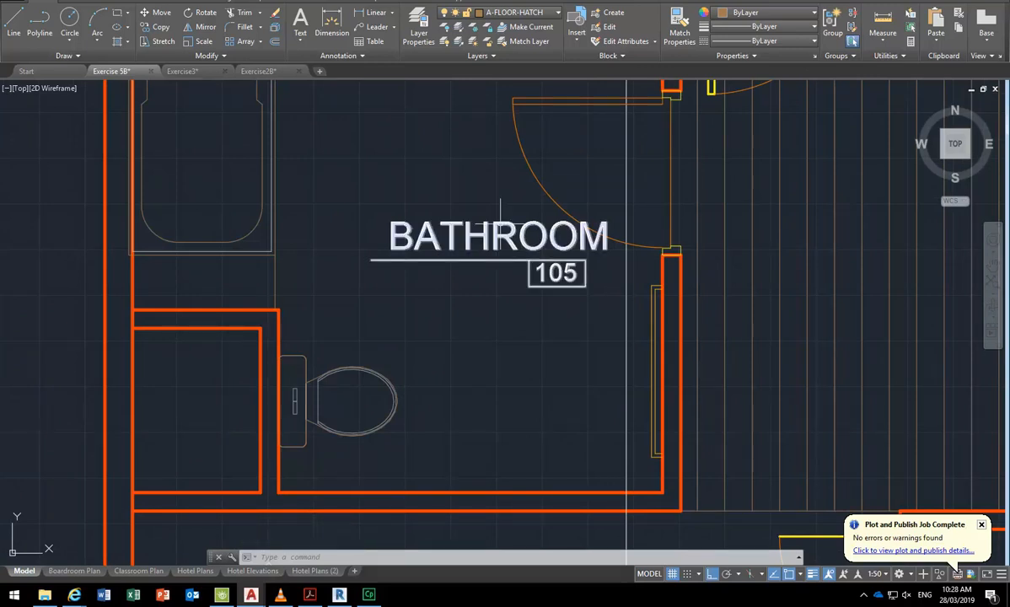
scroll(500, 221, "down", 6)
scroll(365, 294, "down", 4)
middle_click_drag(365, 293, 394, 278)
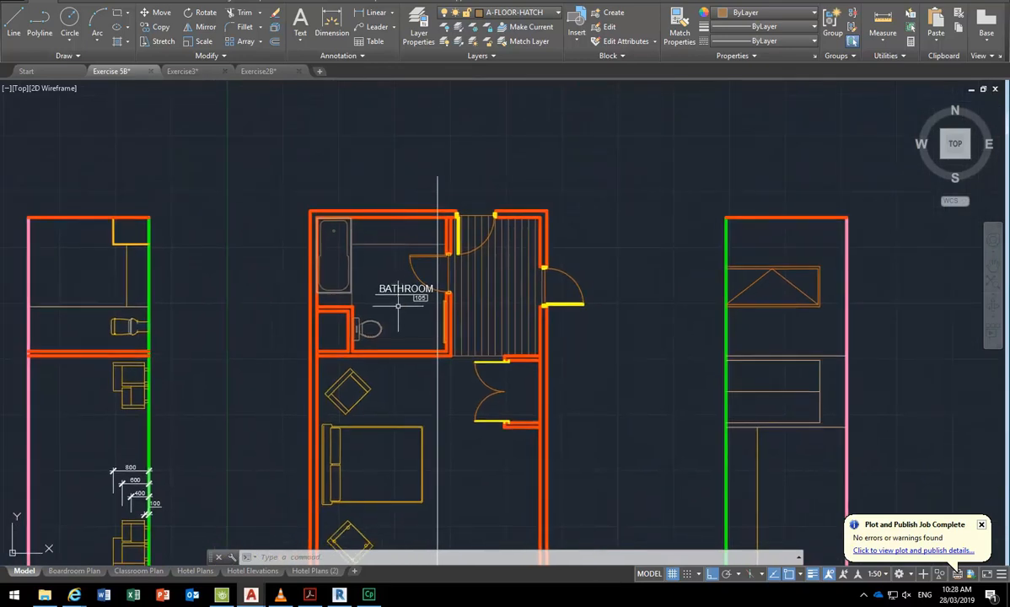
left_click(508, 13)
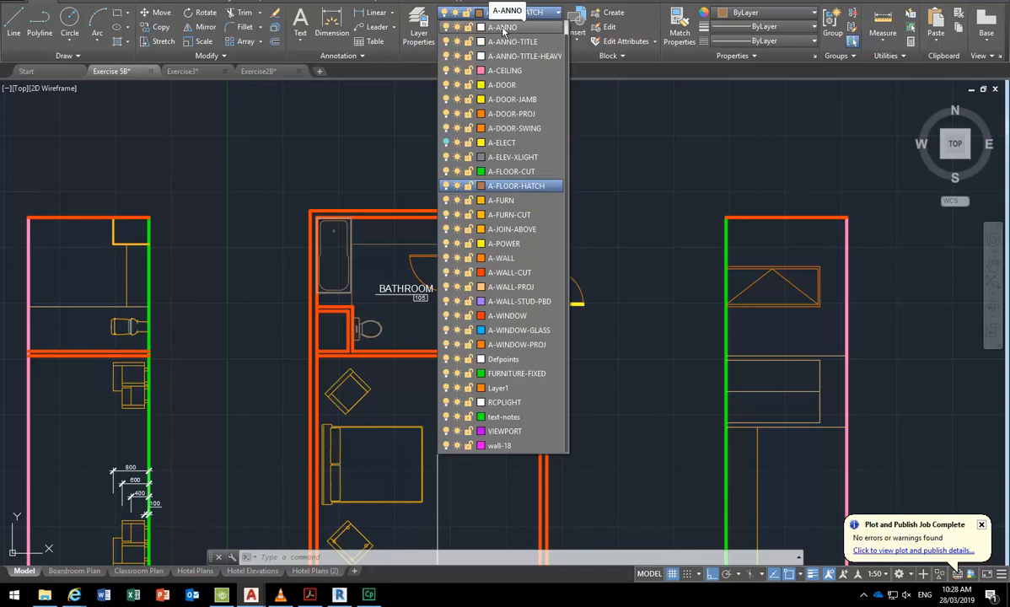
left_click(330, 157)
key("Escape")
key("Escape")
key("Escape")
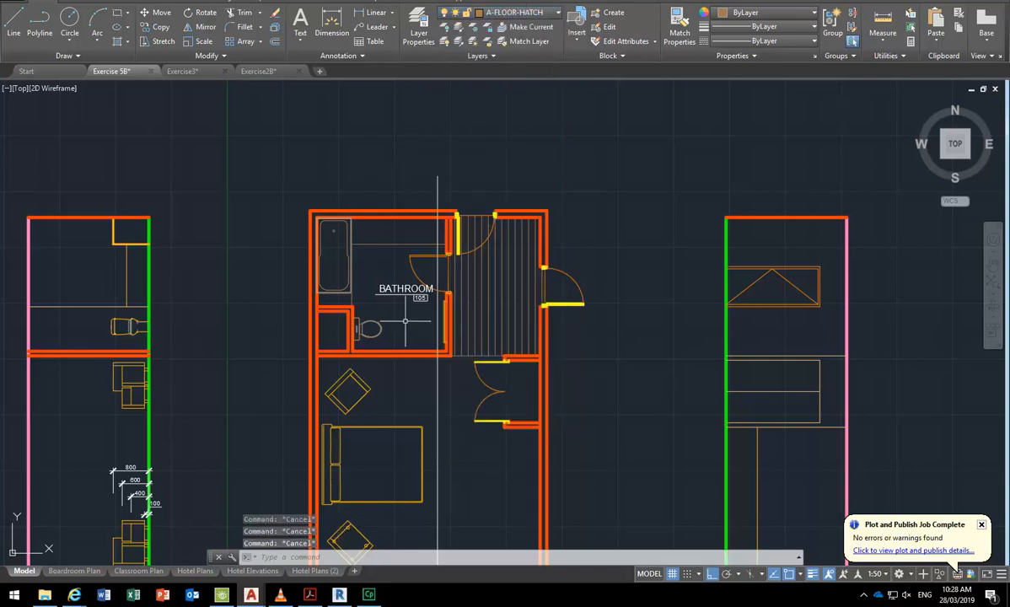
middle_click_drag(388, 290, 420, 255)
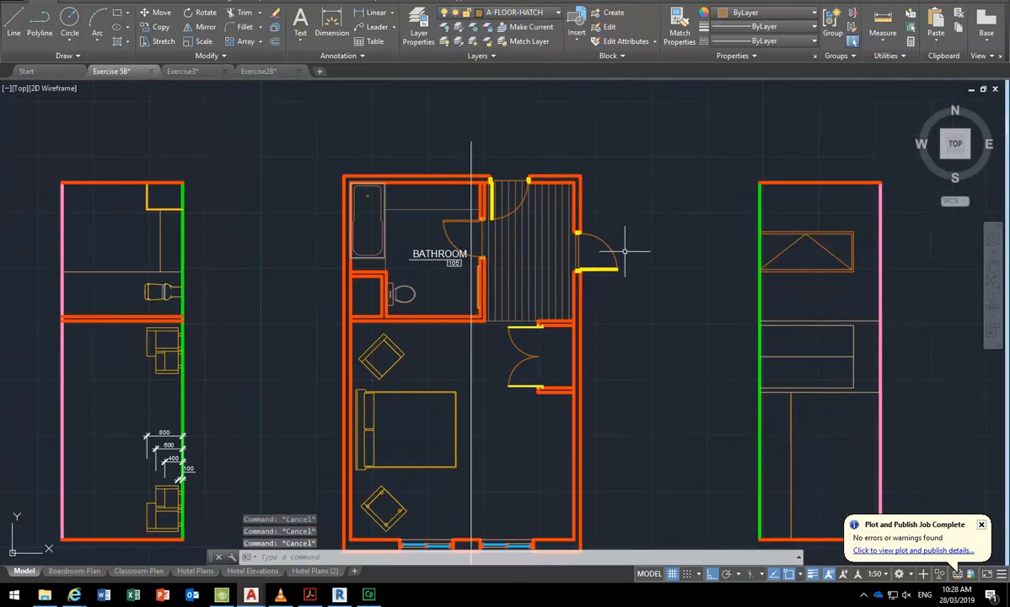
Step: Try to insert the ROOM BLOCK near the toilet in the bathroom at a scale of 1
left_click(578, 31)
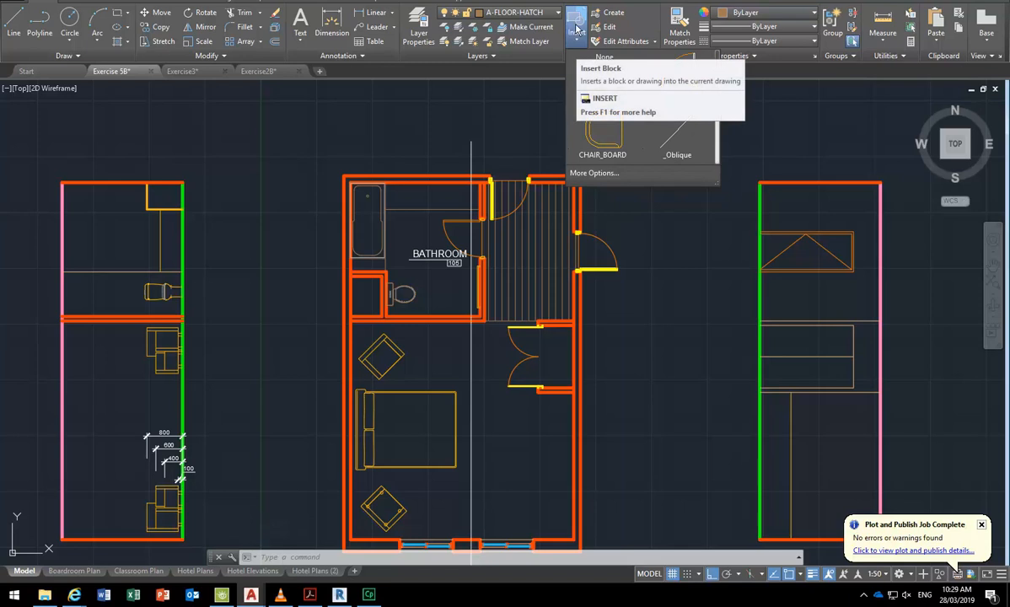
scroll(605, 131, "down", 3)
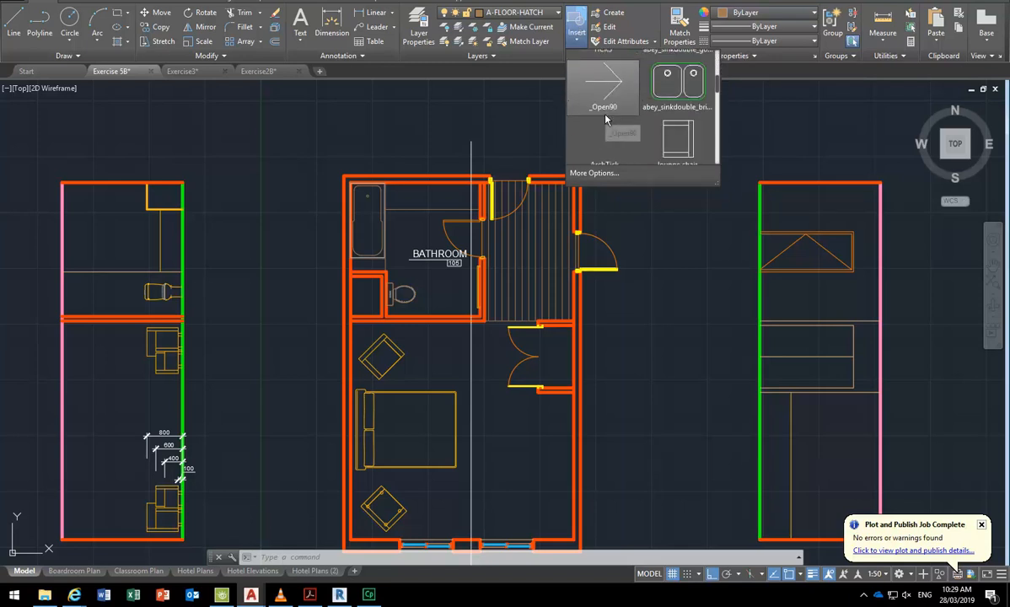
scroll(608, 118, "down", 4)
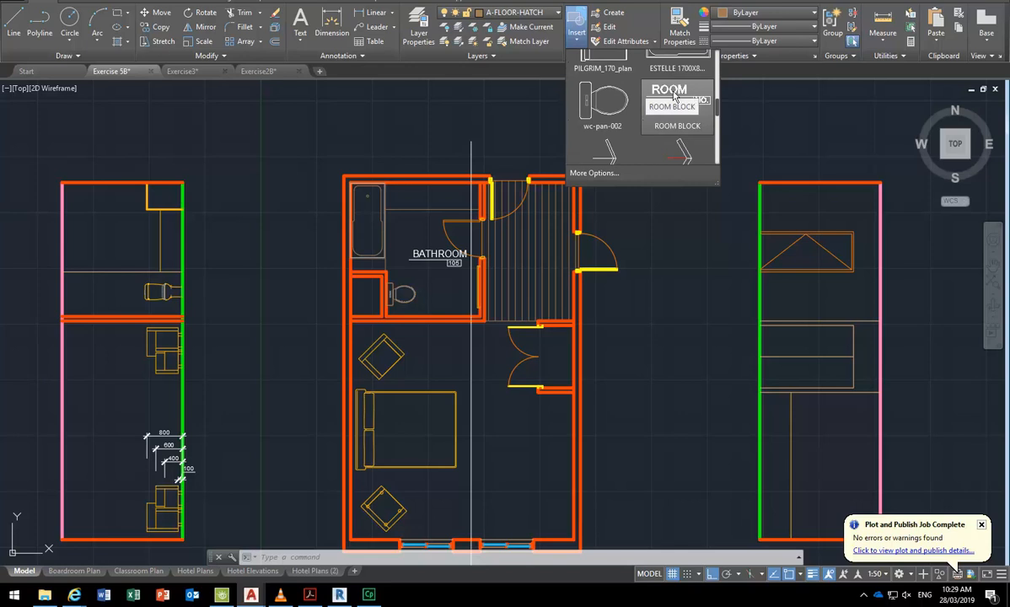
left_click(673, 97)
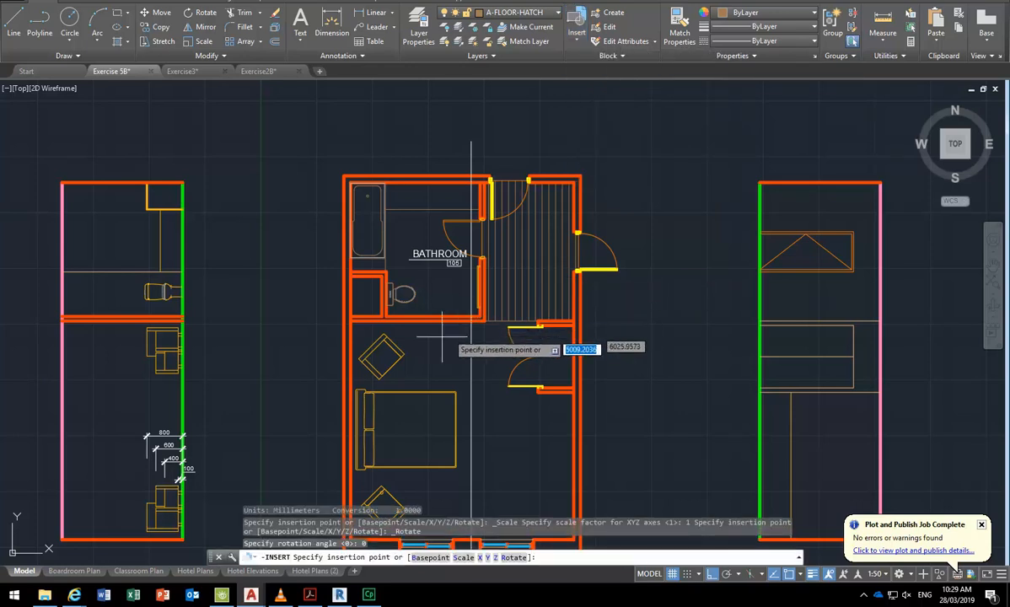
scroll(432, 277, "up", 8)
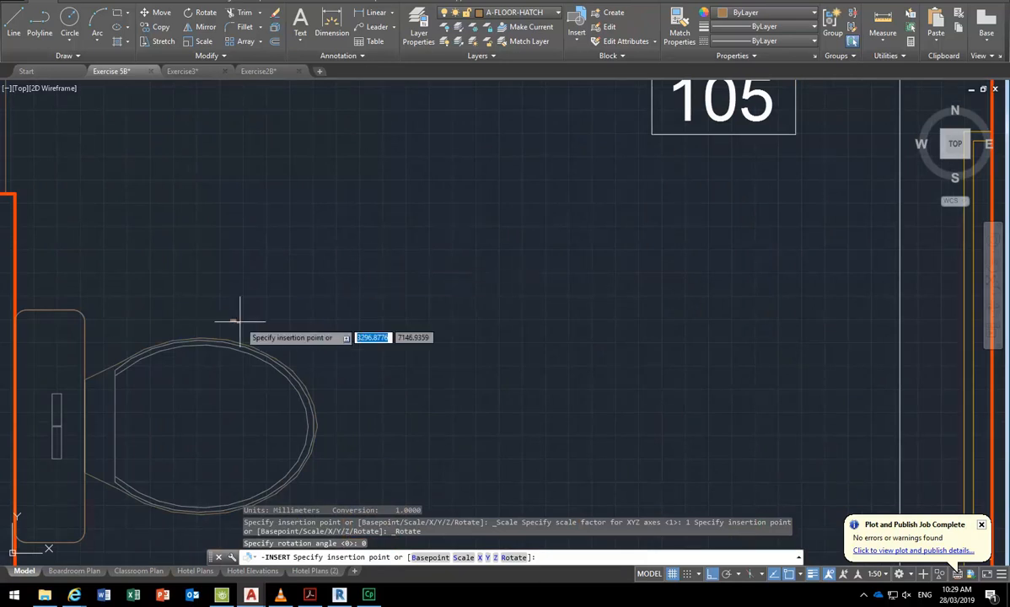
scroll(320, 299, "up", 5)
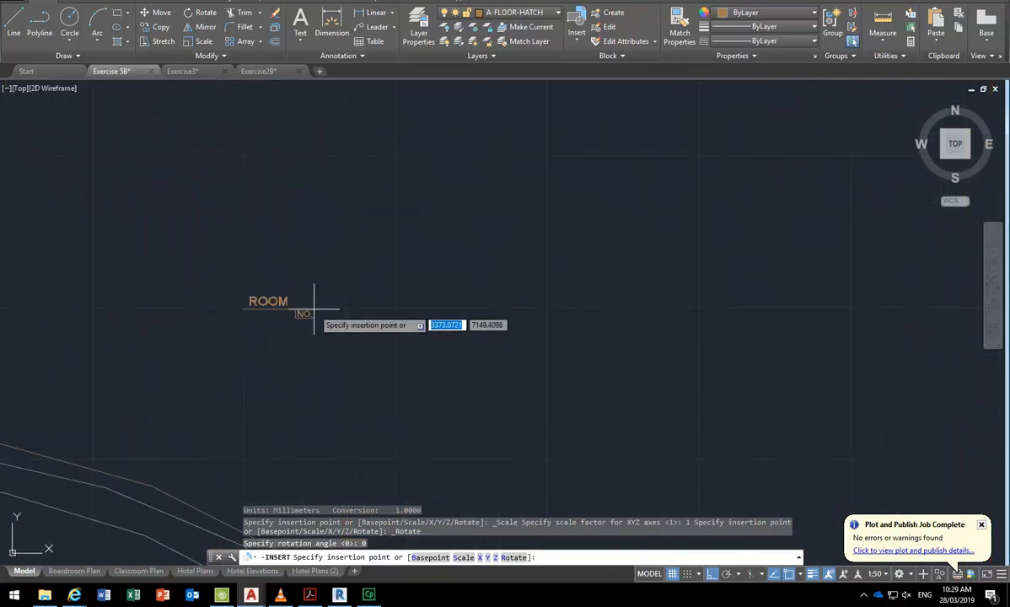
scroll(314, 309, "down", 8)
middle_click_drag(345, 366, 356, 330)
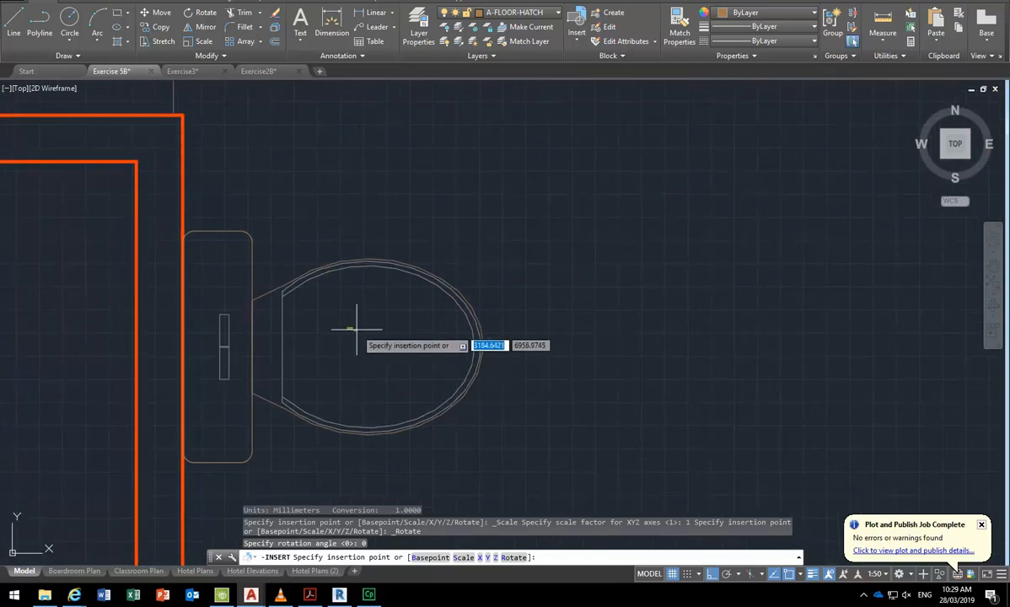
scroll(349, 328, "up", 4)
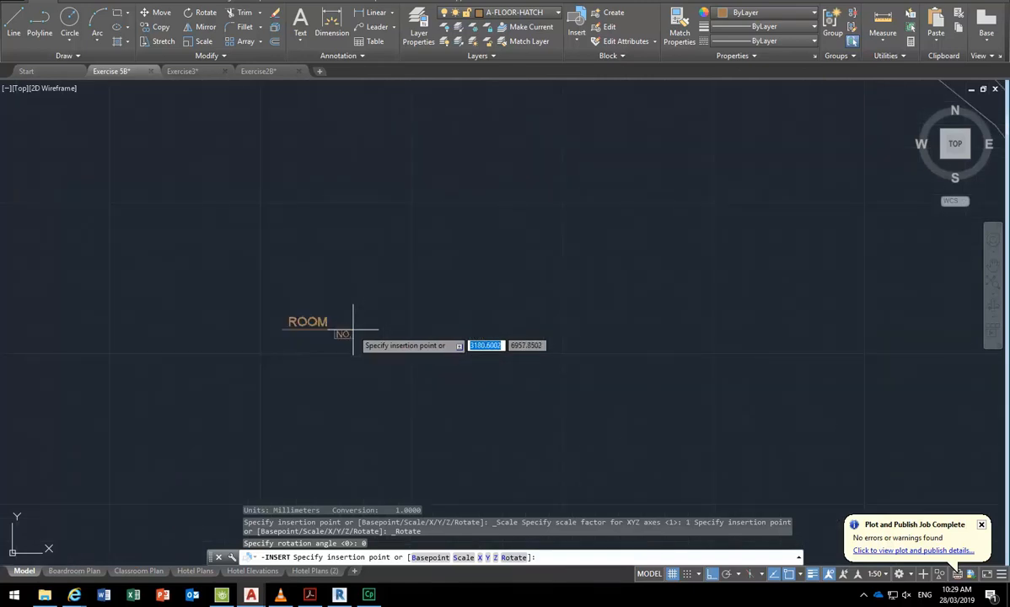
middle_click_drag(338, 327, 540, 356)
middle_click_drag(389, 278, 598, 388)
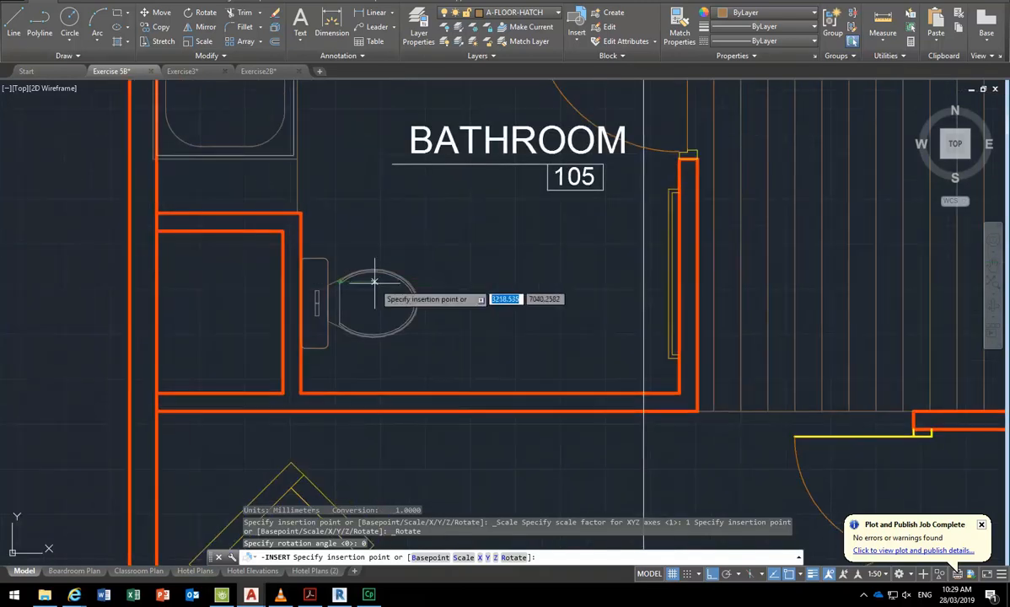
key("Escape")
key("Escape")
key("Escape")
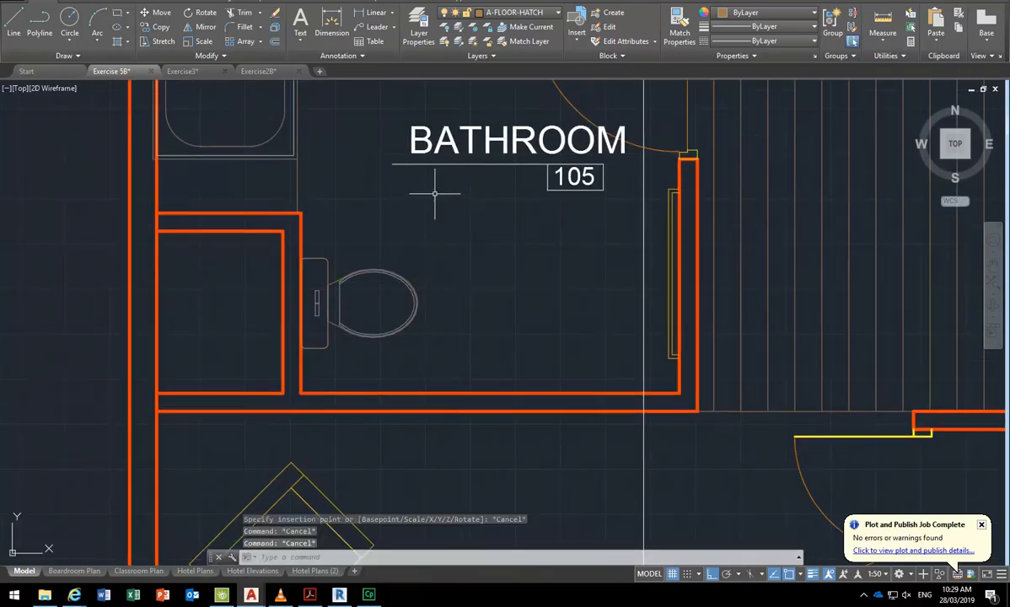
Step: Make A-ANNO the current layer
left_click(506, 12)
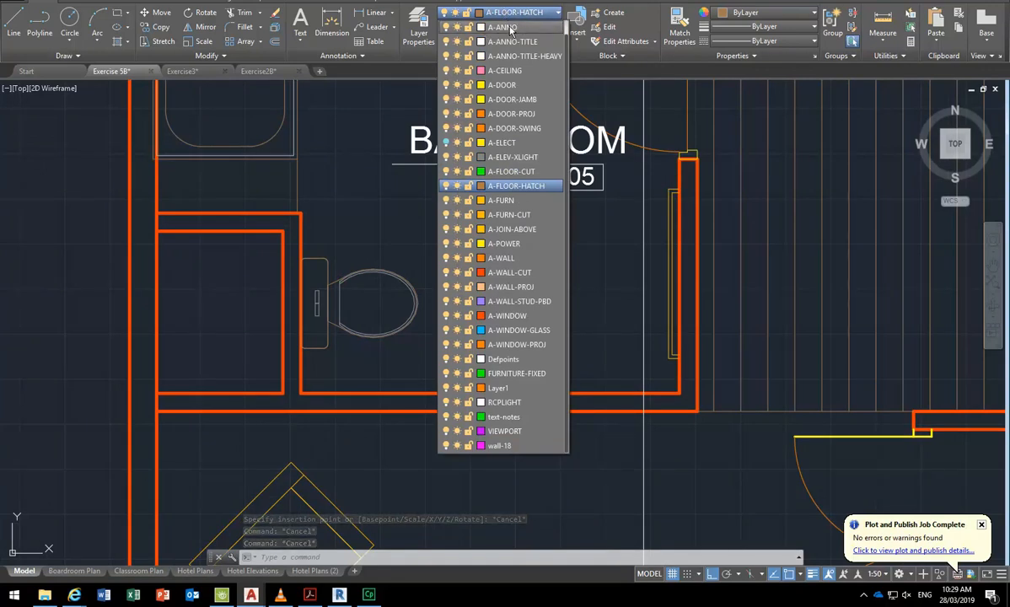
left_click(513, 28)
left_click(580, 27)
left_click(634, 119)
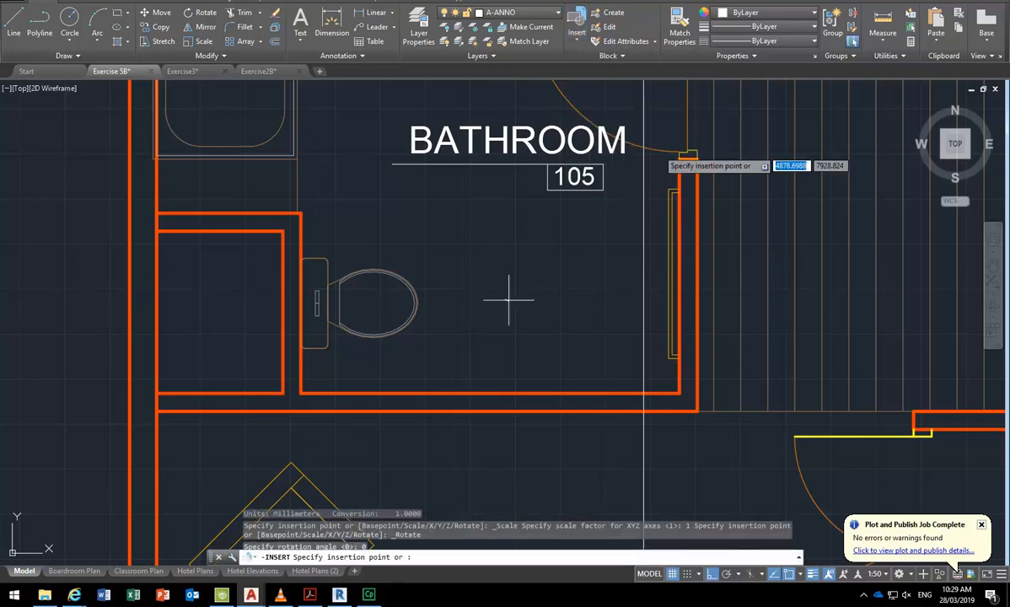
scroll(371, 277, "up", 5)
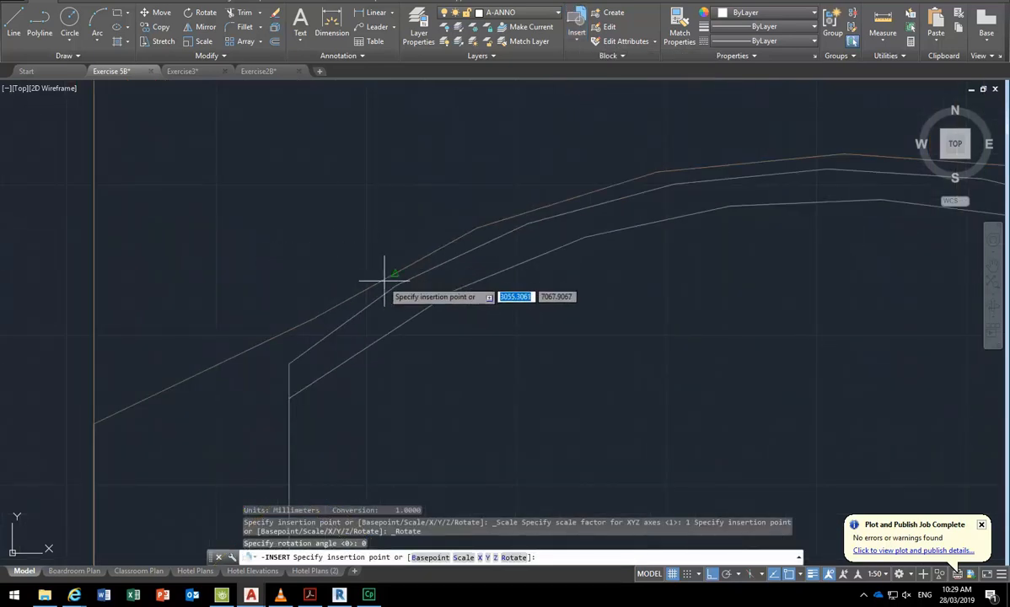
scroll(388, 287, "up", 3)
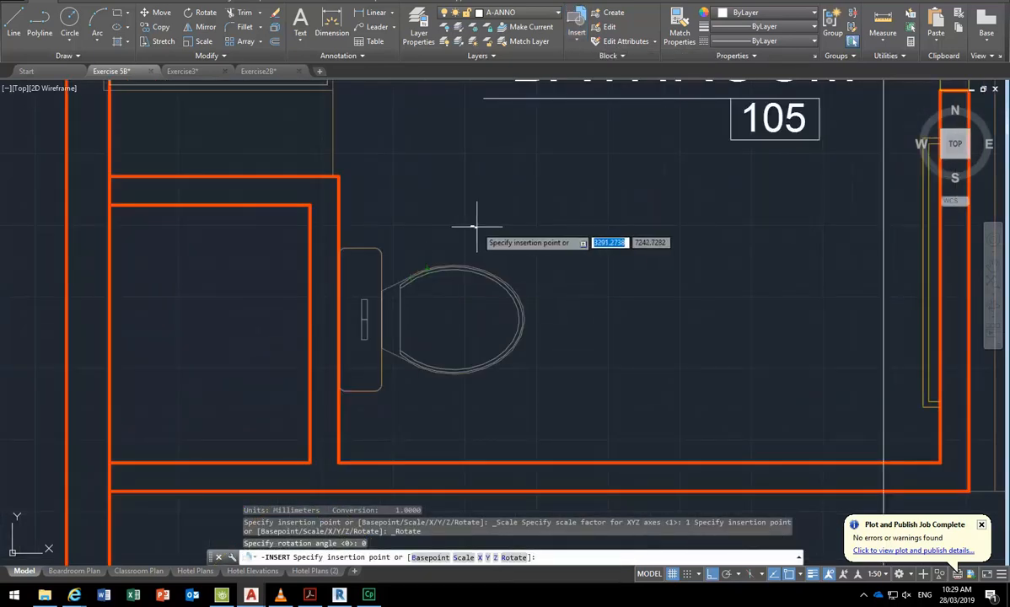
key("Escape")
Step: Configure the insertion of the _ArchTick block with a uniform scale of 50
left_click(576, 27)
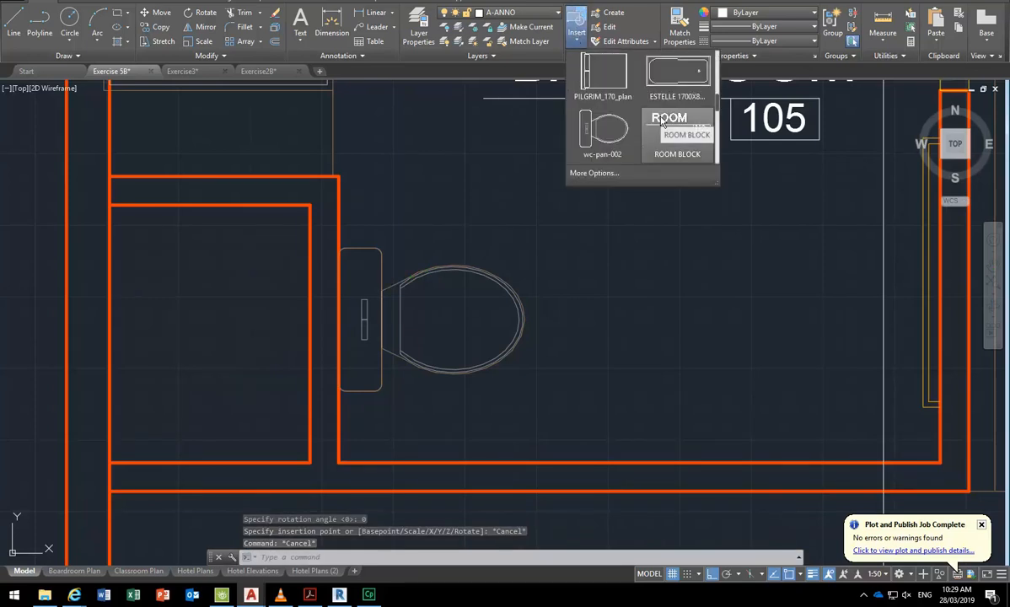
left_click(622, 176)
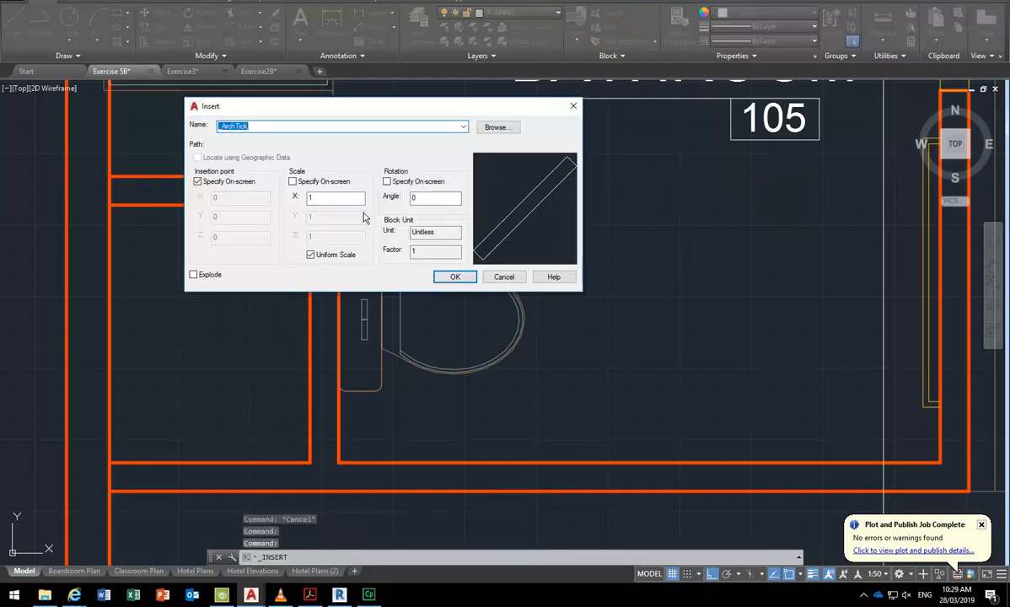
left_click(336, 198)
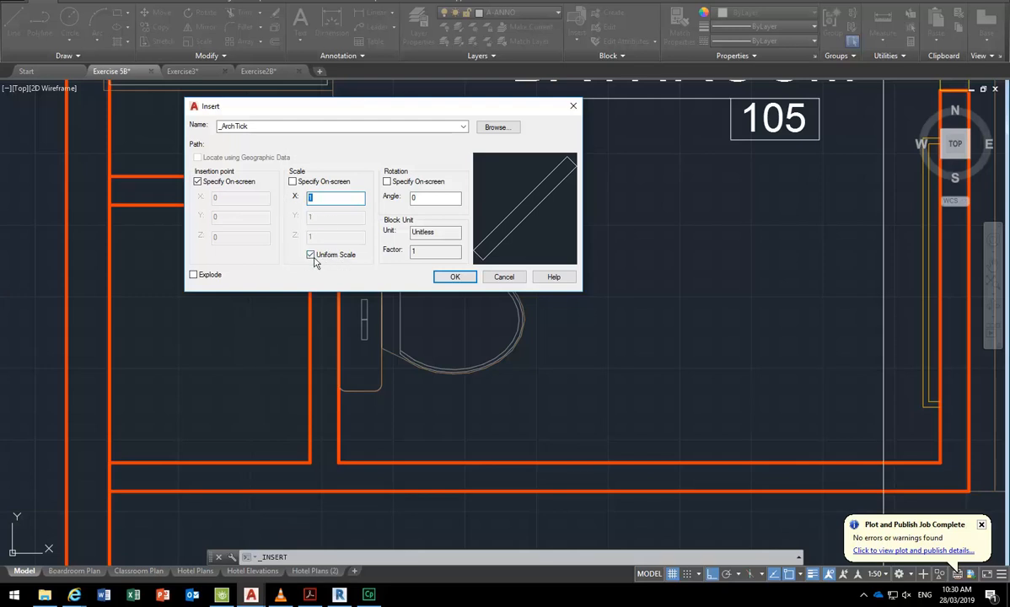
type("50")
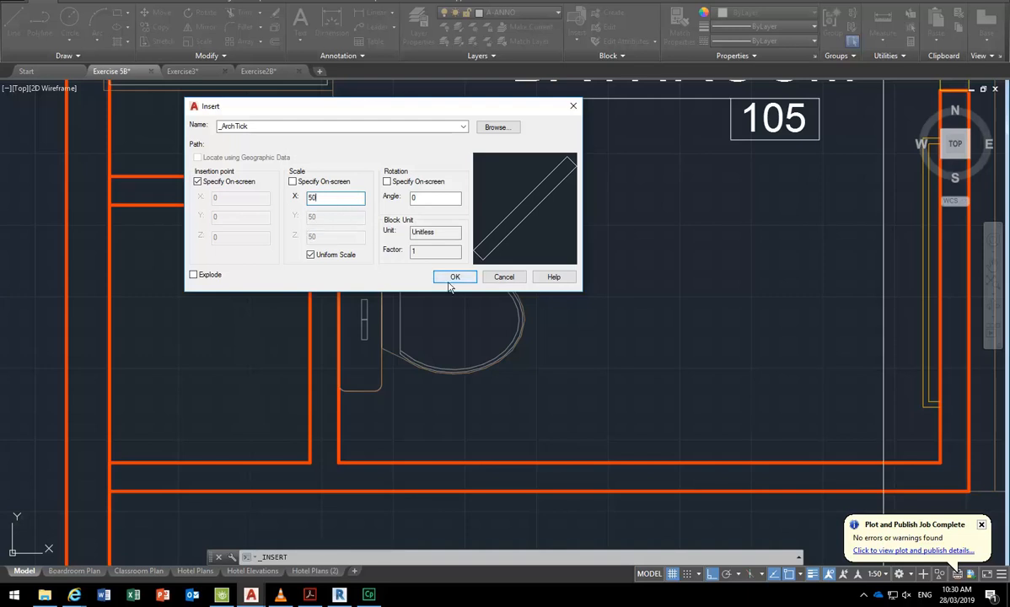
left_click(453, 277)
Step: Place the scaled tick block on the bed in the hotel plan and delete it
scroll(451, 266, "down", 5)
scroll(463, 324, "up", 5)
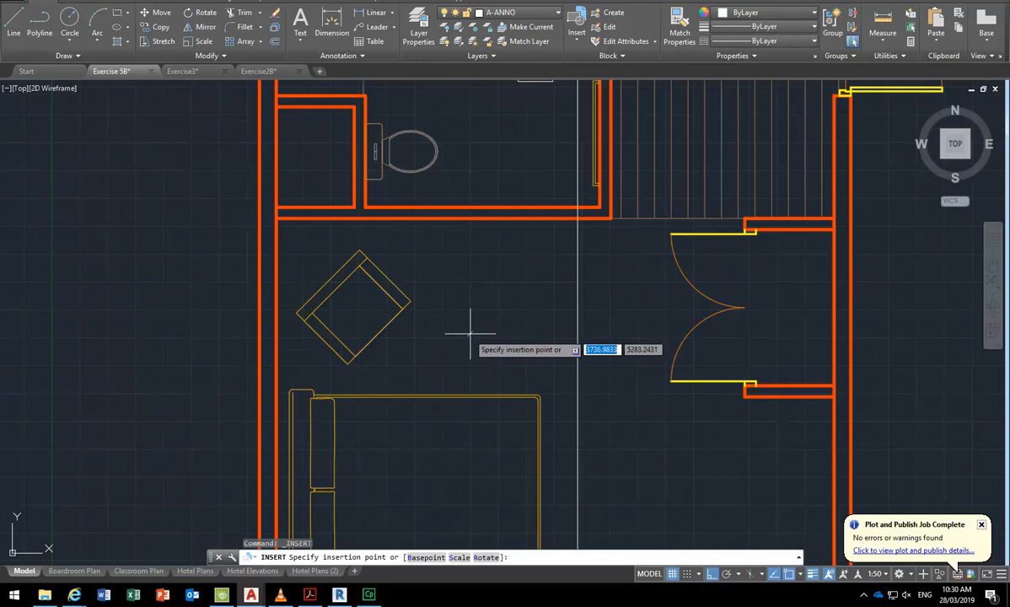
scroll(472, 337, "down", 5)
scroll(455, 371, "up", 3)
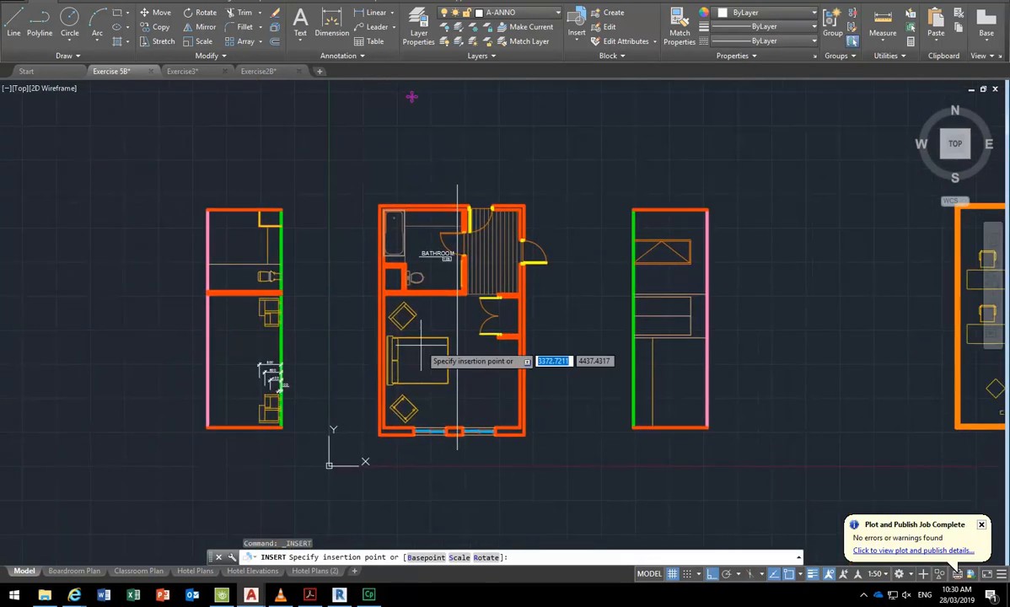
scroll(423, 366, "up", 4)
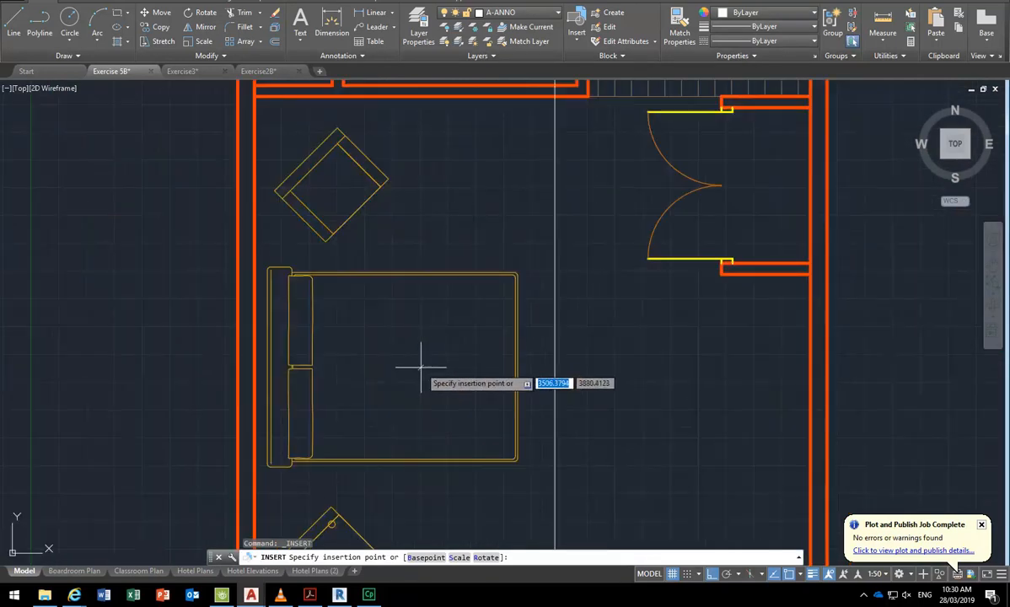
left_click(419, 367)
scroll(419, 383, "up", 5)
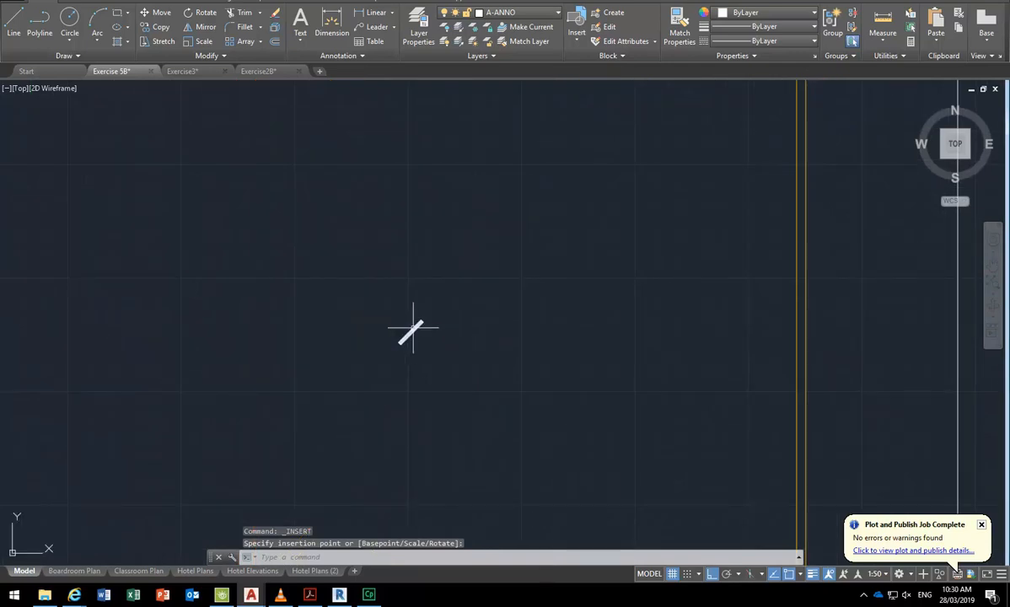
left_click(409, 333)
key("Delete")
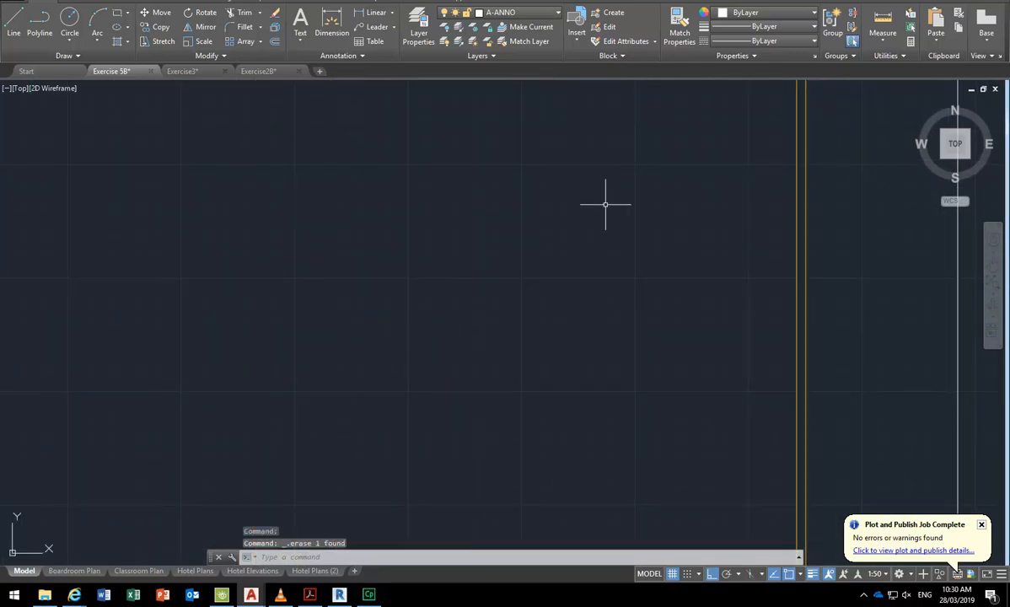
Step: Set up the insertion of the ROOM BLOCK with a uniform scale of 1 and an on-screen insertion point
left_click(576, 33)
left_click(592, 173)
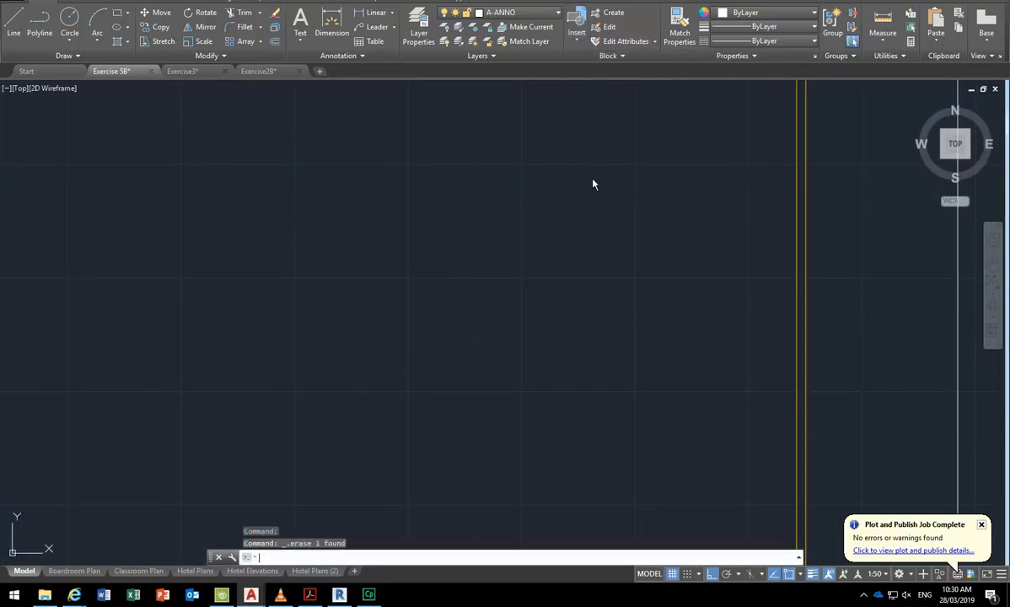
left_click(464, 127)
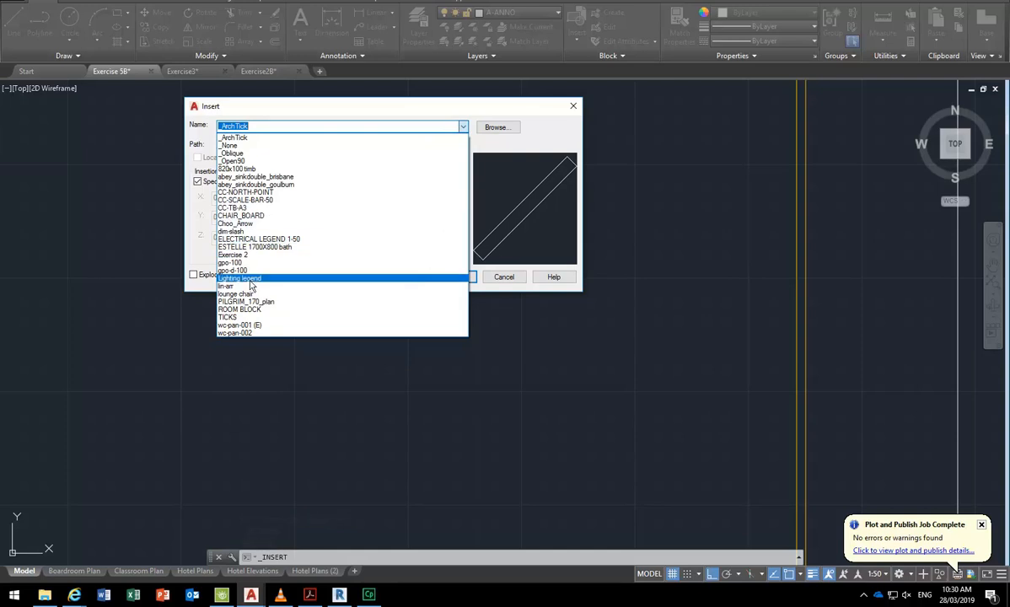
left_click(251, 311)
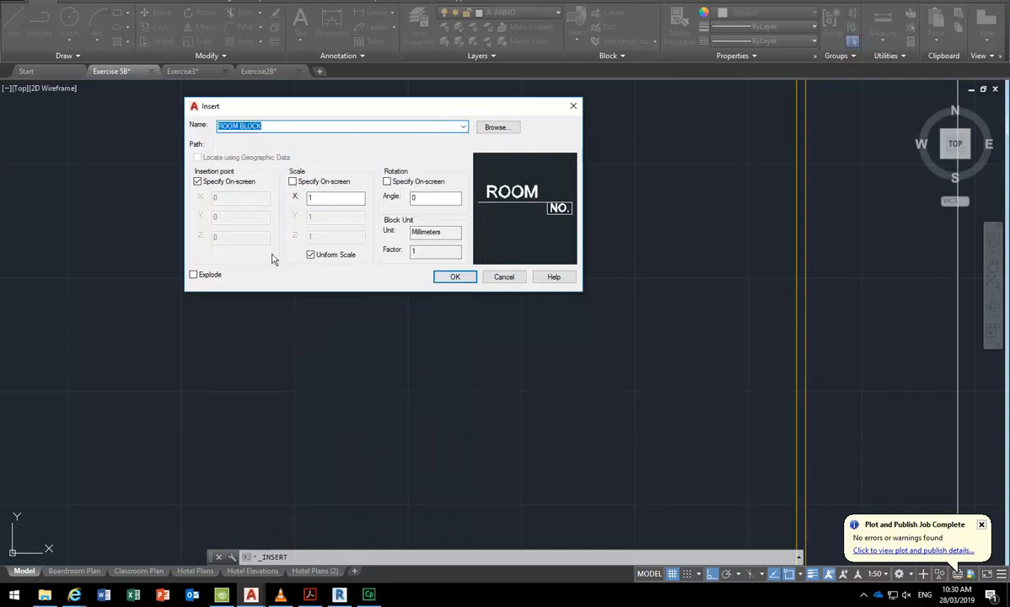
double_click(327, 198)
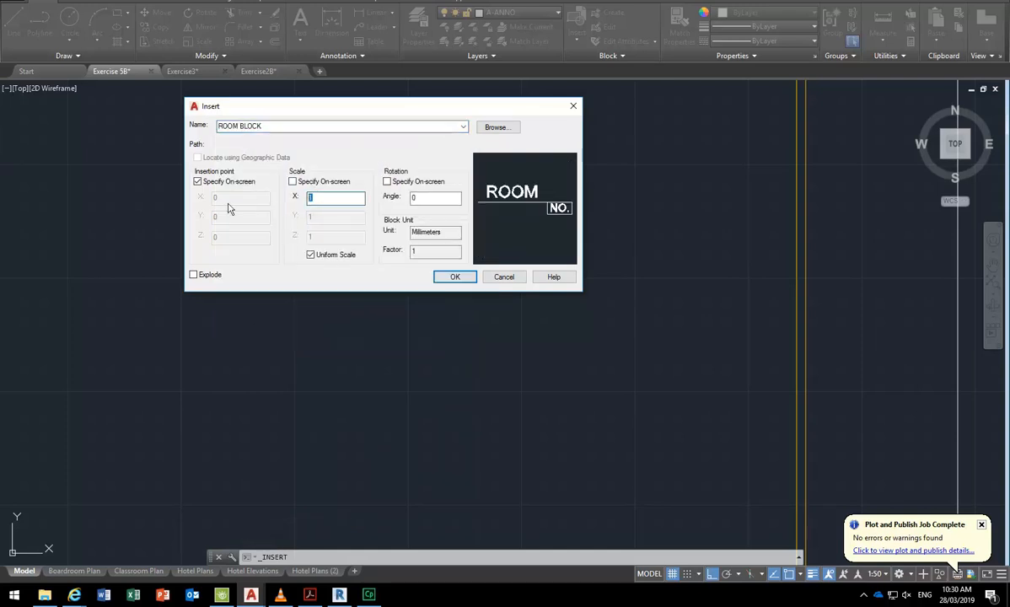
left_click(454, 278)
Step: Check the room names and numbers on the Exercise 5 furniture and finishes plan in the browser, and return to the drawing
scroll(395, 312, "down", 5)
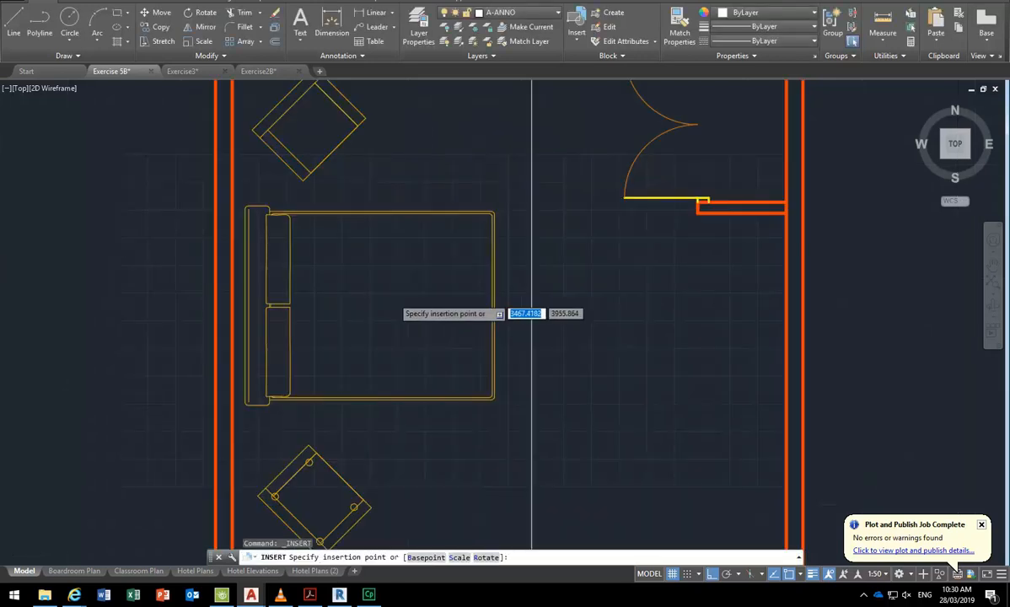
scroll(417, 365, "down", 2)
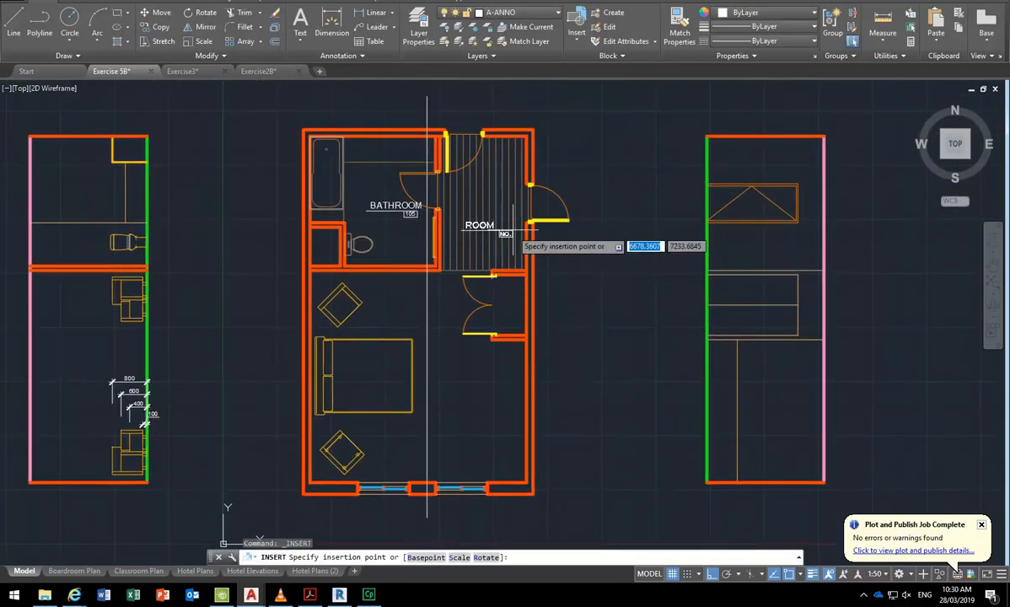
scroll(533, 197, "up", 4)
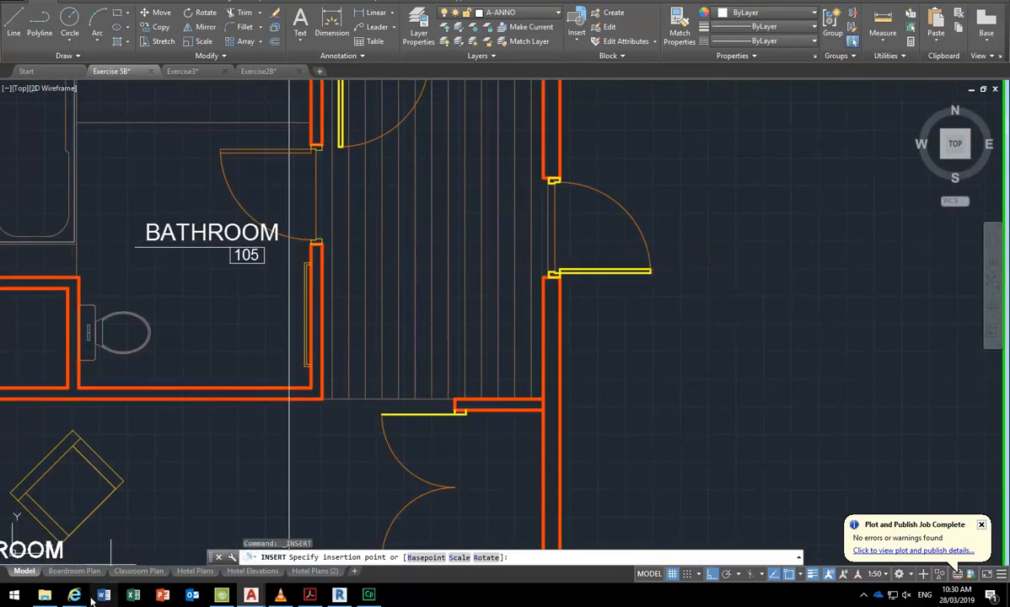
mouse_move(74, 595)
left_click(656, 469)
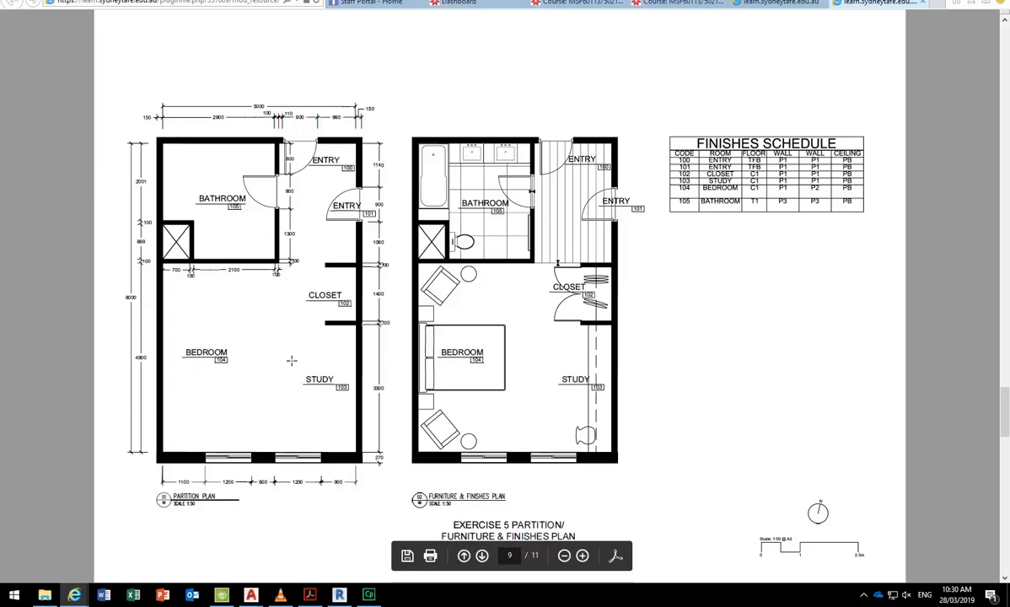
left_click(939, 6)
Step: Place the room label on the bed with the room name BEDROOM and the number 102
scroll(461, 287, "down", 4)
middle_click_drag(458, 288, 599, 234)
scroll(539, 364, "up", 3)
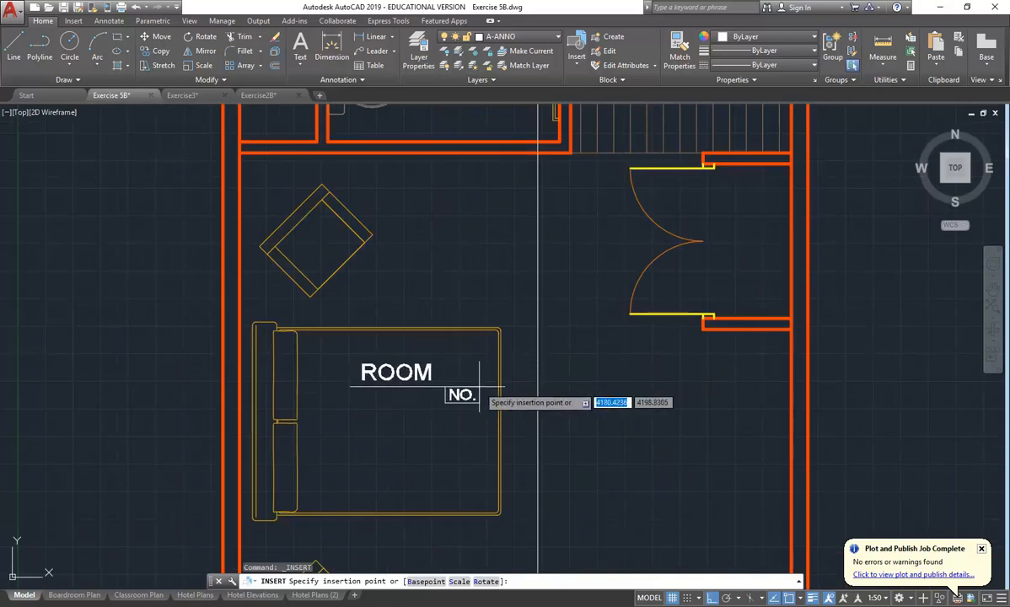
left_click(453, 386)
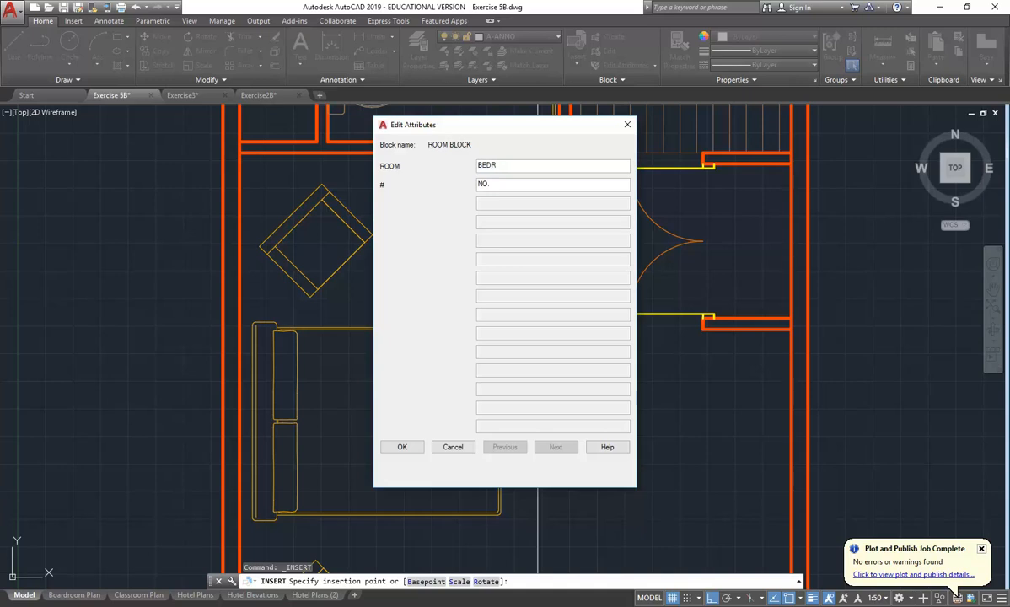
key("Tab")
left_click(404, 448)
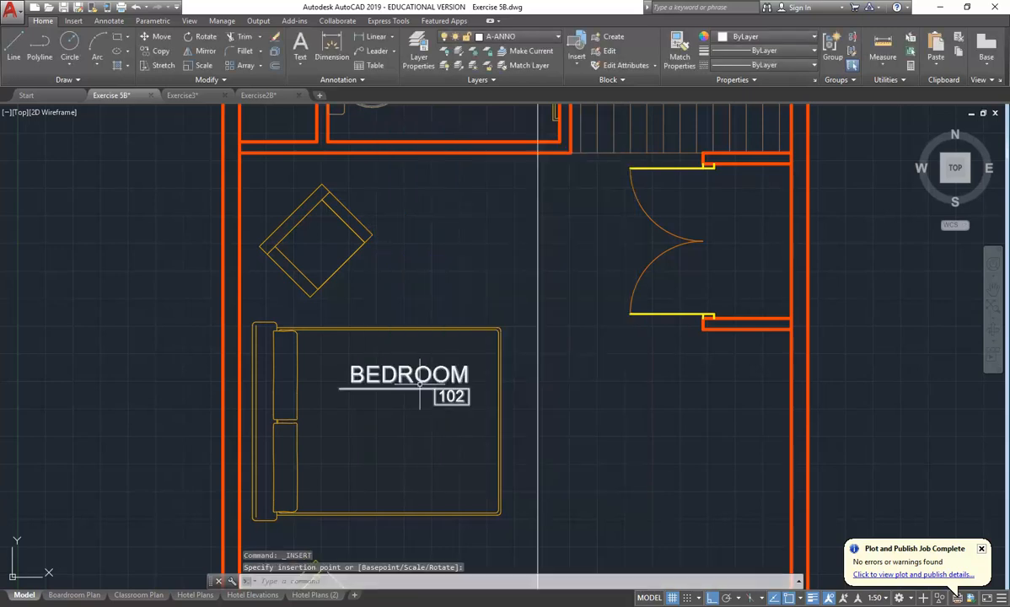
Step: Look through the drawing's block gallery and open the full block insertion settings
scroll(400, 269, "down", 5)
middle_click_drag(400, 270, 351, 344)
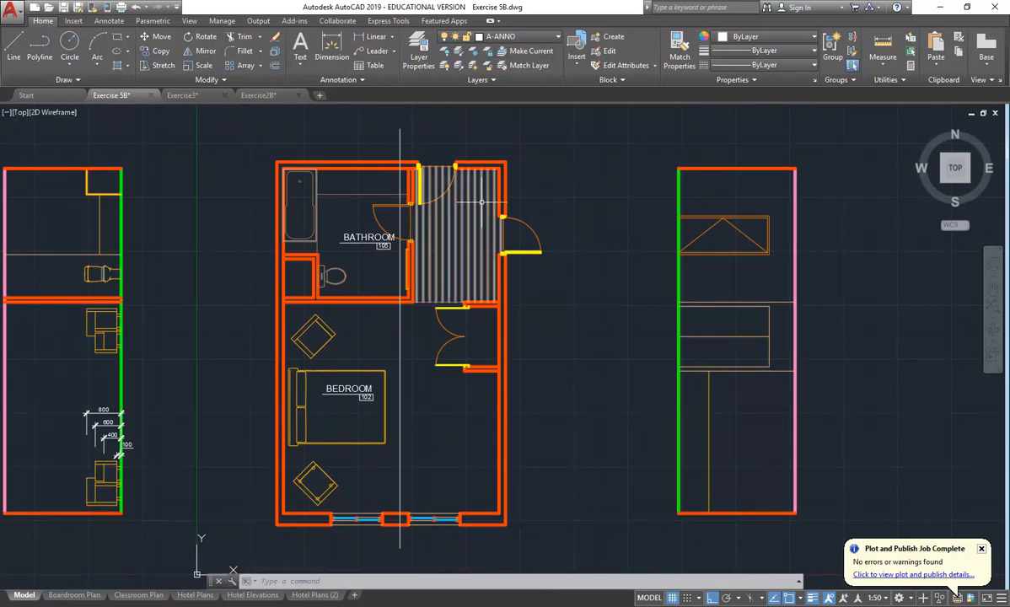
left_click(577, 54)
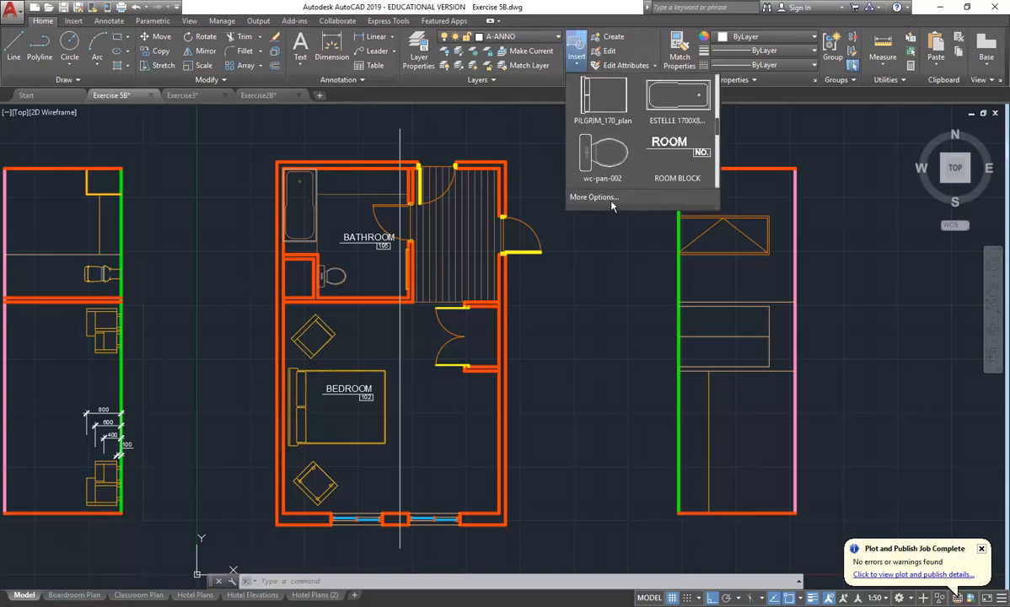
scroll(645, 160, "down", 5)
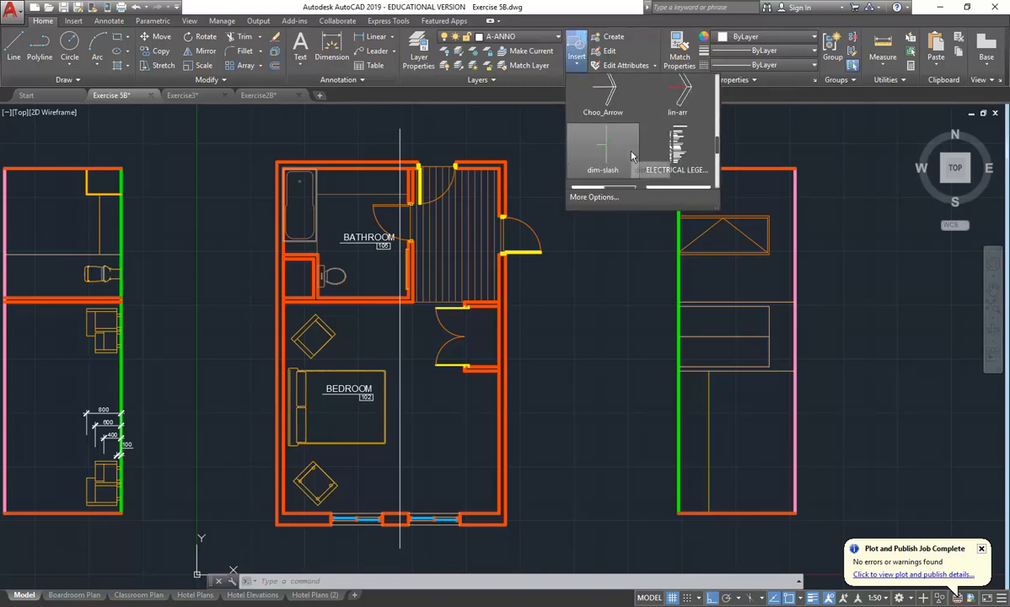
scroll(632, 156, "down", 5)
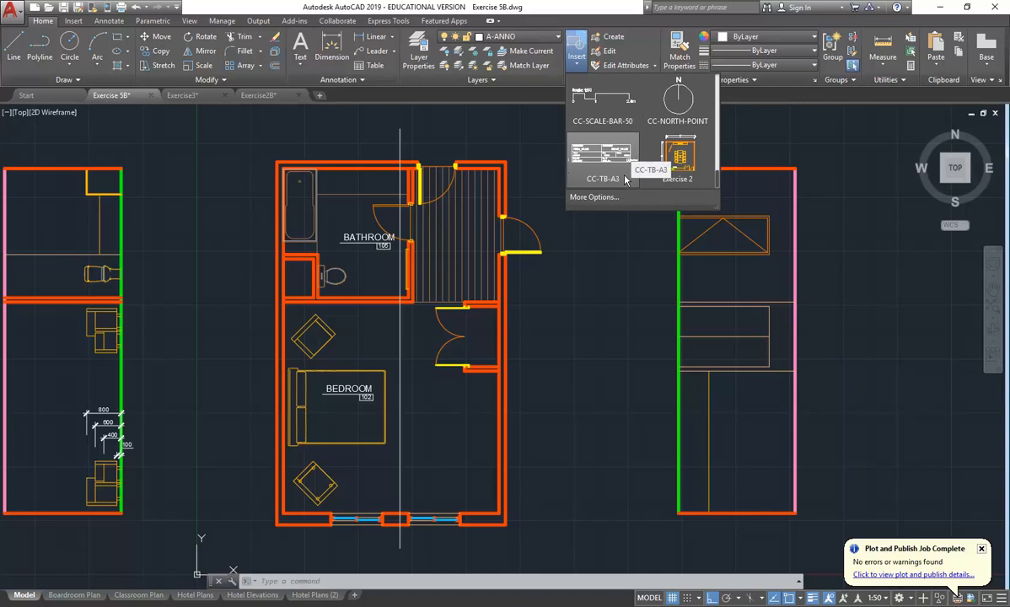
left_click(597, 199)
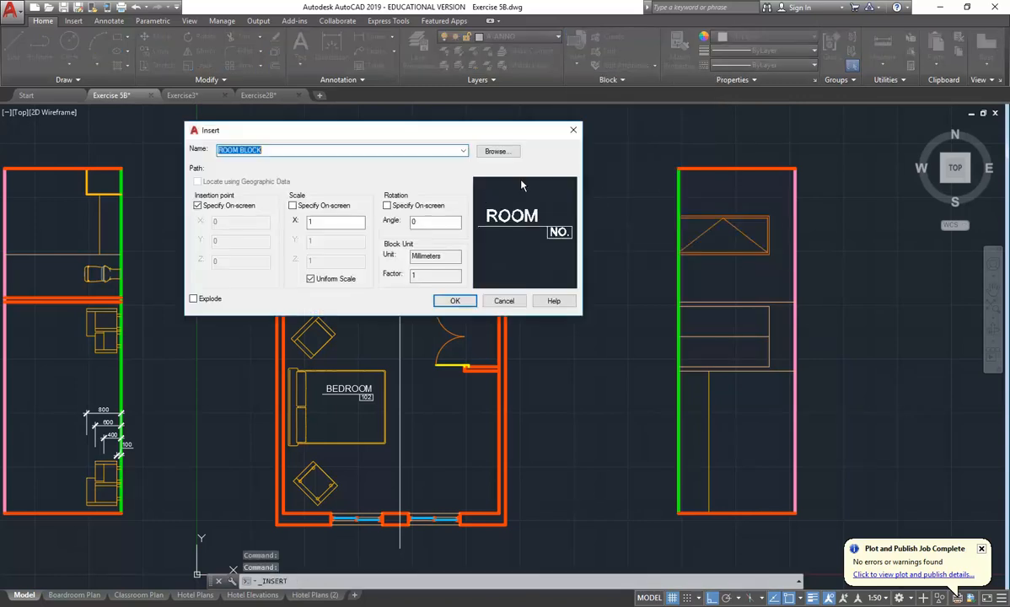
Step: Browse for a block file in the 2019 Blocks folder under EDU_DC_InteriorDesign\AutoCAD Library on the StudentResources (P:) drive
left_click(498, 151)
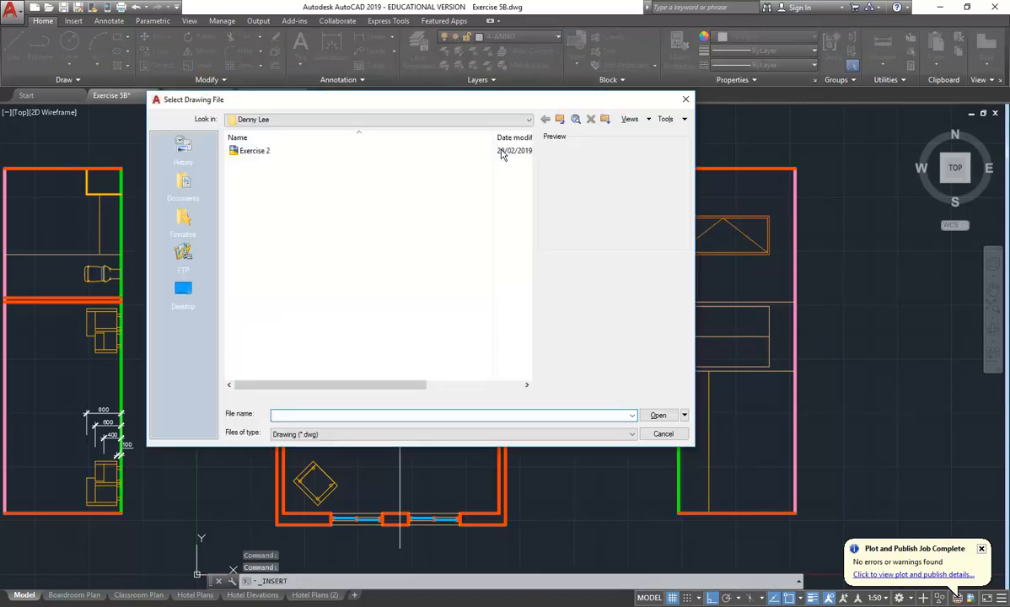
left_click(412, 119)
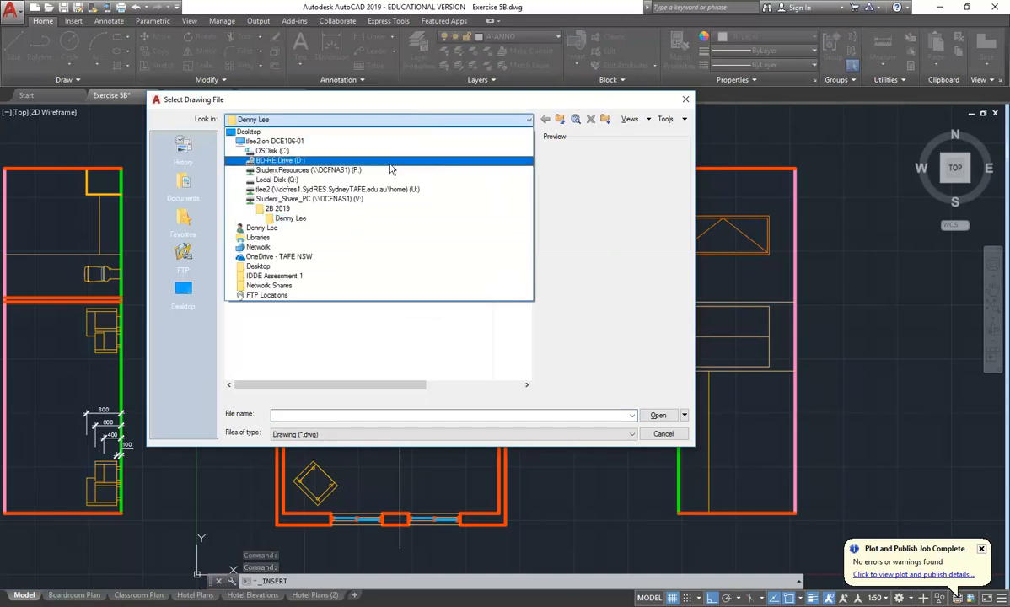
left_click(368, 171)
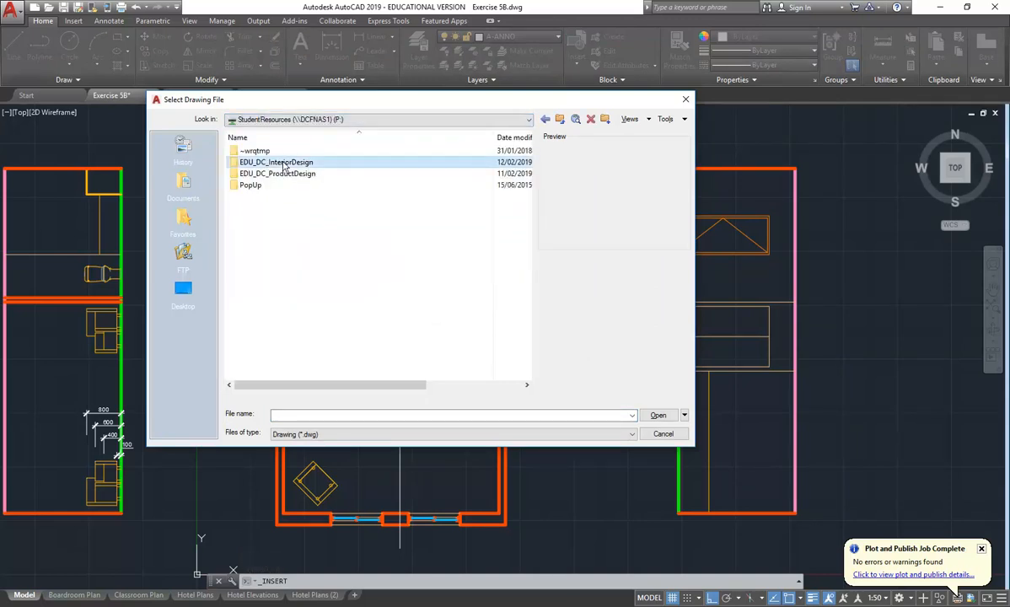
double_click(279, 162)
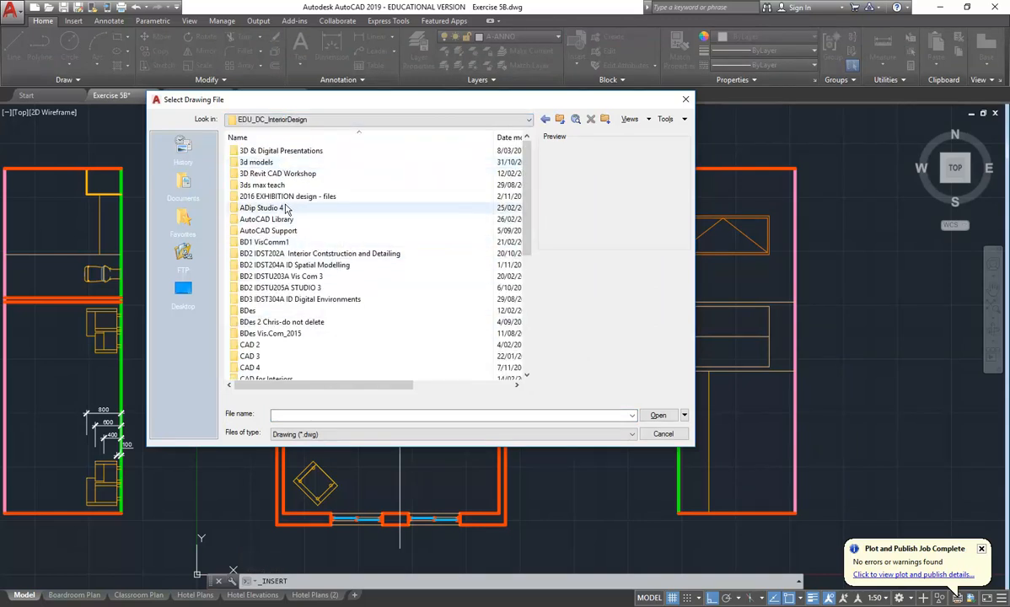
double_click(258, 219)
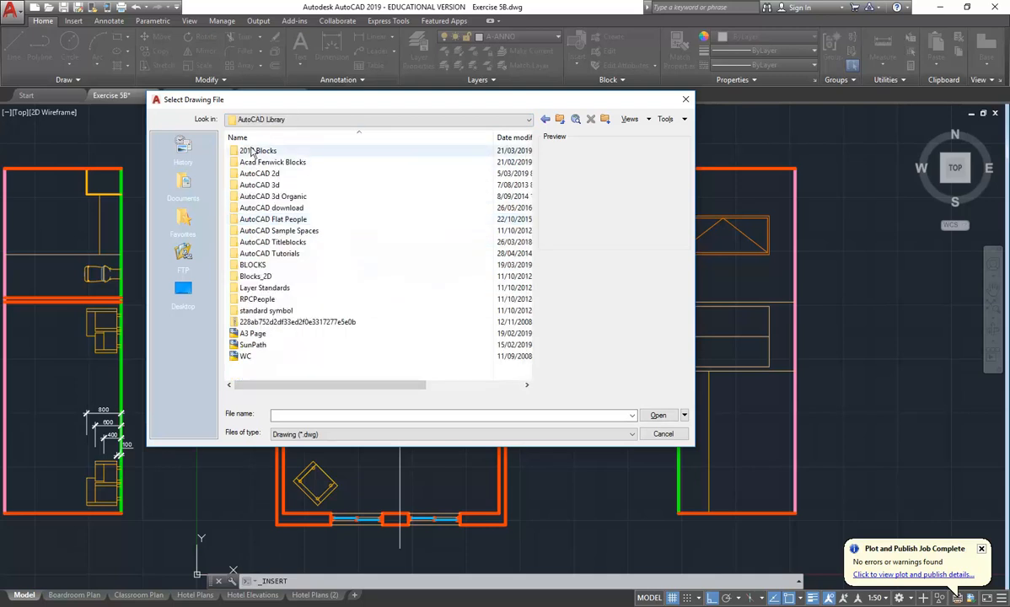
double_click(253, 150)
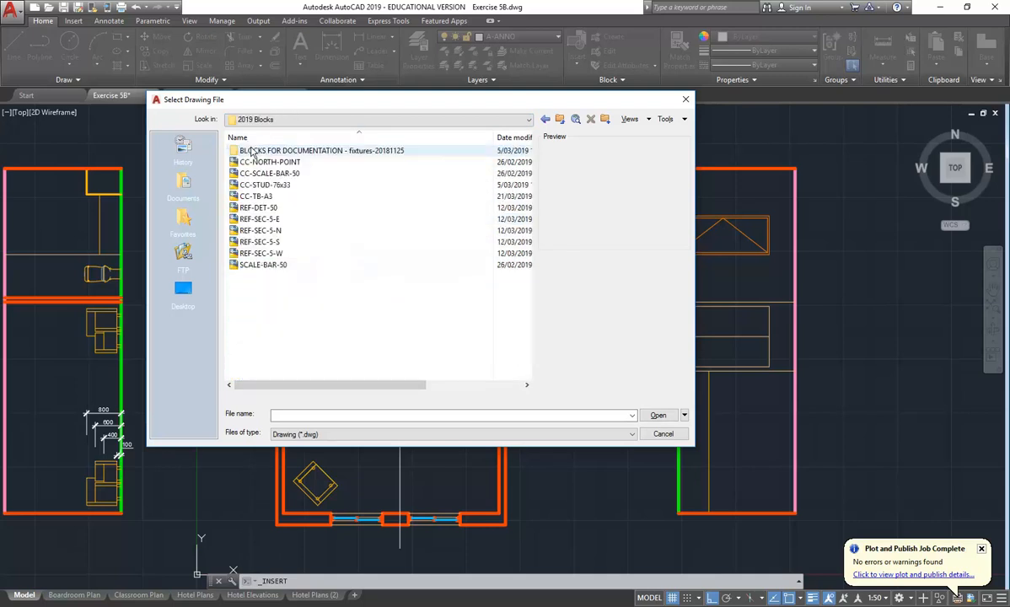
Step: Preview the REF-SEC-5 section markers, REF-DET-50 and CC-TB-A3 drawings in the 2019 Blocks folder
left_click(249, 254)
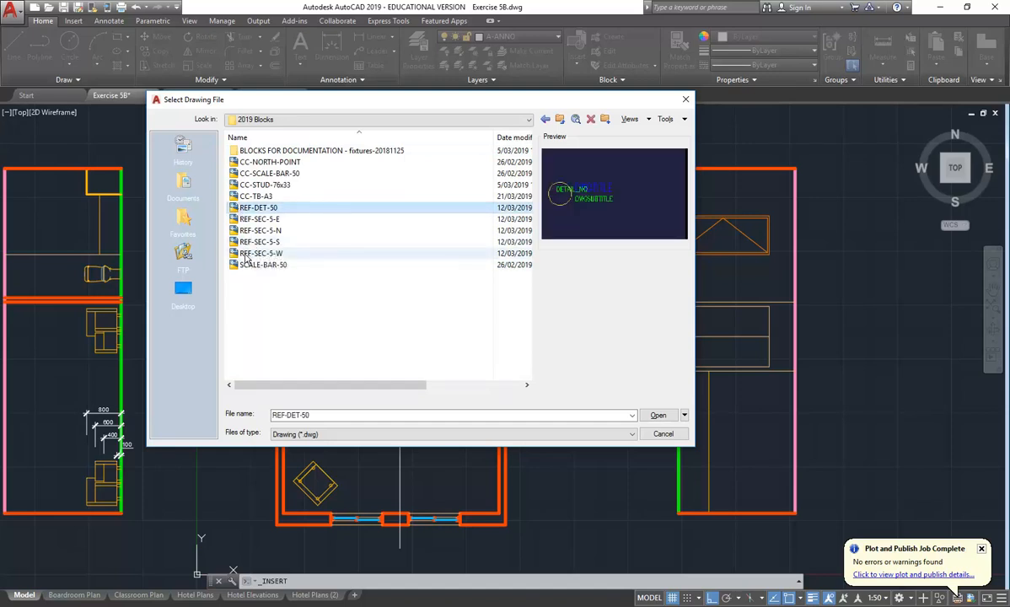
left_click(250, 242)
left_click(250, 230)
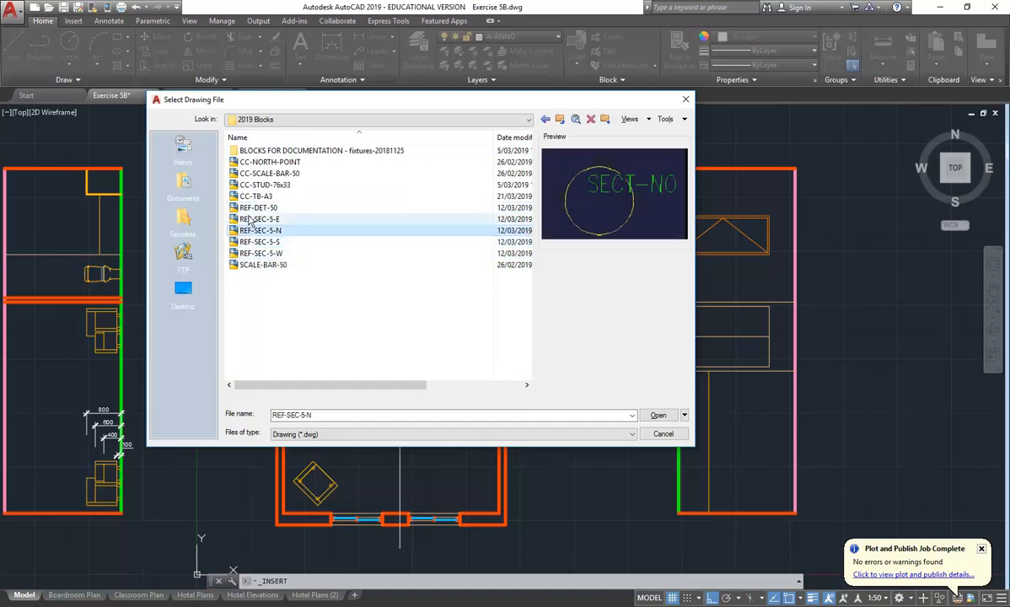
left_click(251, 219)
left_click(251, 207)
left_click(250, 196)
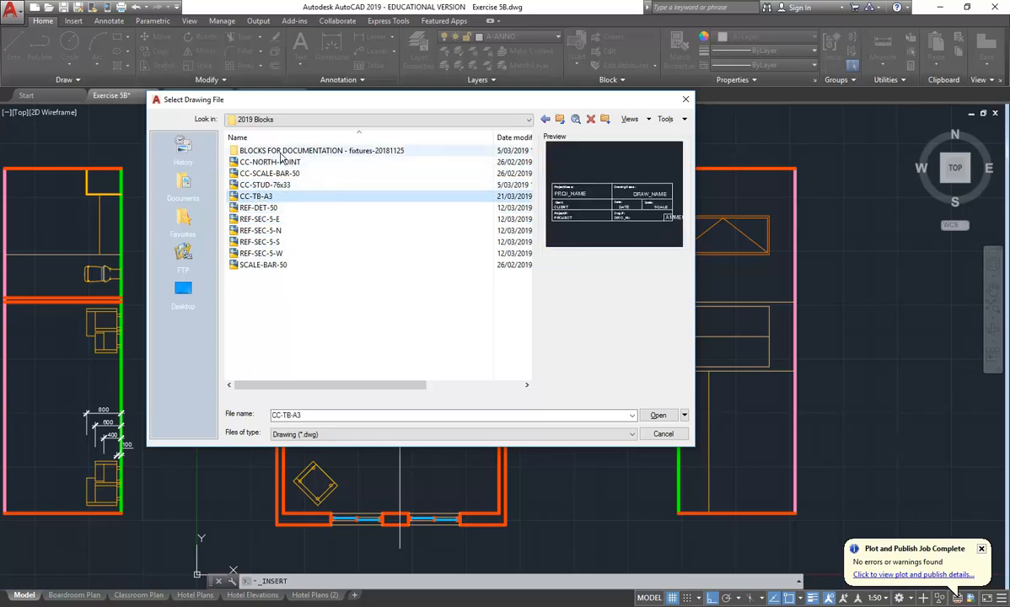
Step: Look through the drawings in the BLOCKS FOR DOCUMENTATION - fixtures-20181125 folder
double_click(282, 151)
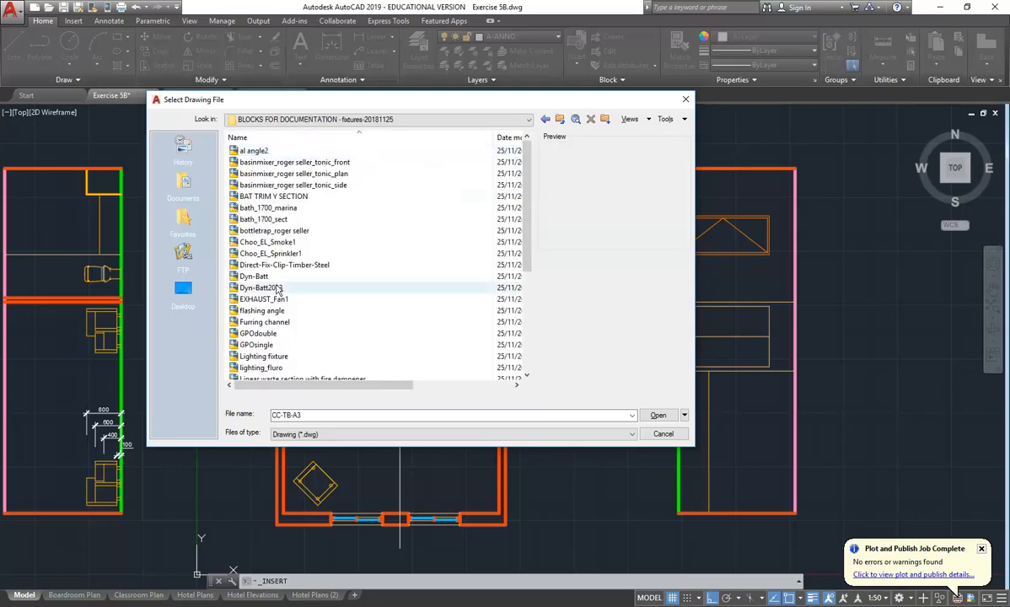
scroll(270, 291, "down", 5)
scroll(276, 291, "up", 4)
scroll(277, 291, "up", 1)
scroll(277, 291, "down", 5)
scroll(277, 290, "up", 5)
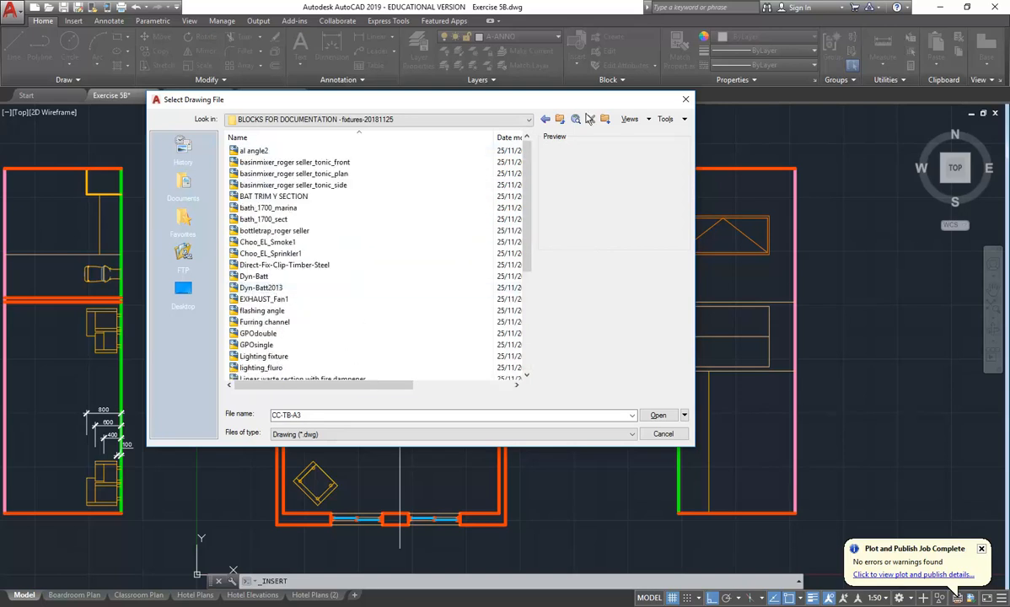
Step: Go back to the AutoCAD Library folder and look through the drawings in its BLOCKS folder
left_click(560, 121)
left_click(560, 121)
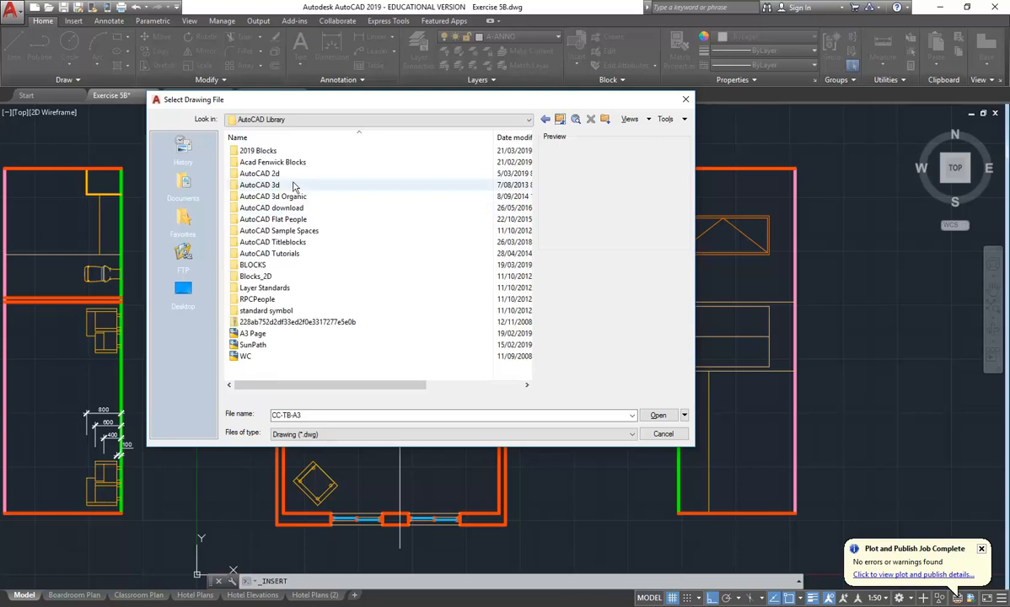
double_click(252, 265)
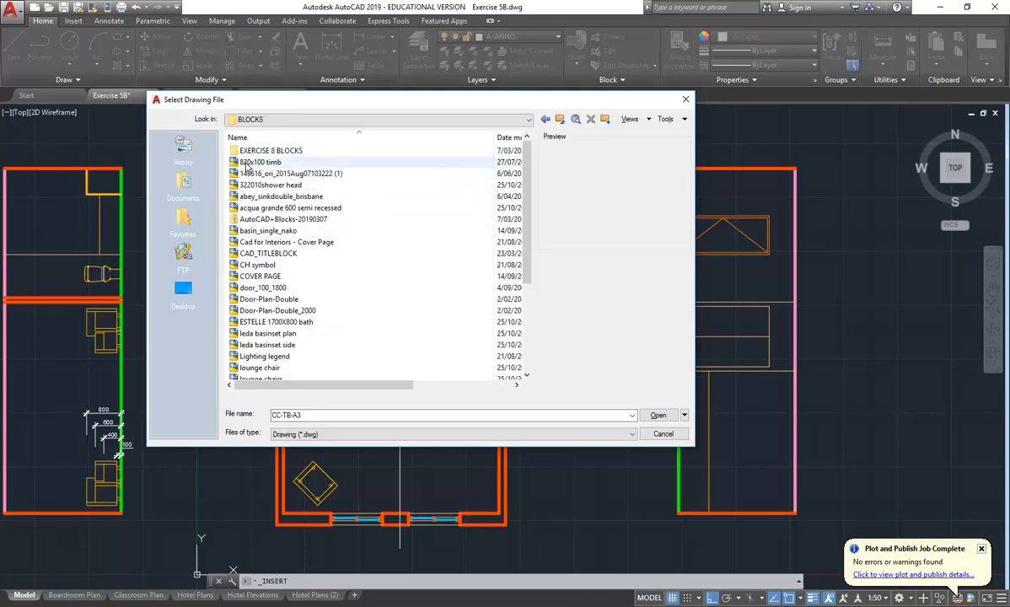
scroll(262, 278, "down", 4)
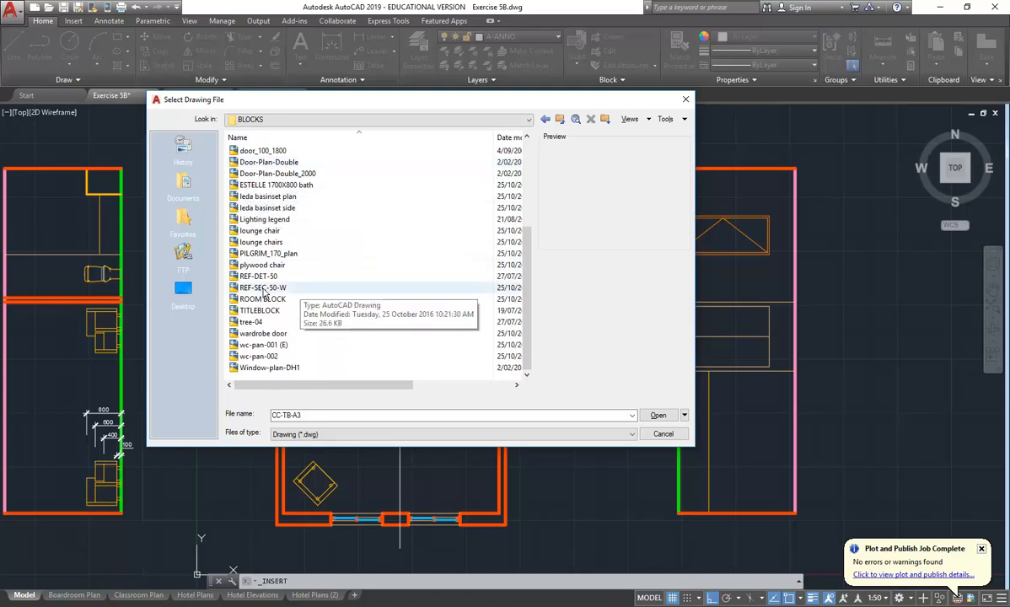
scroll(261, 278, "up", 2)
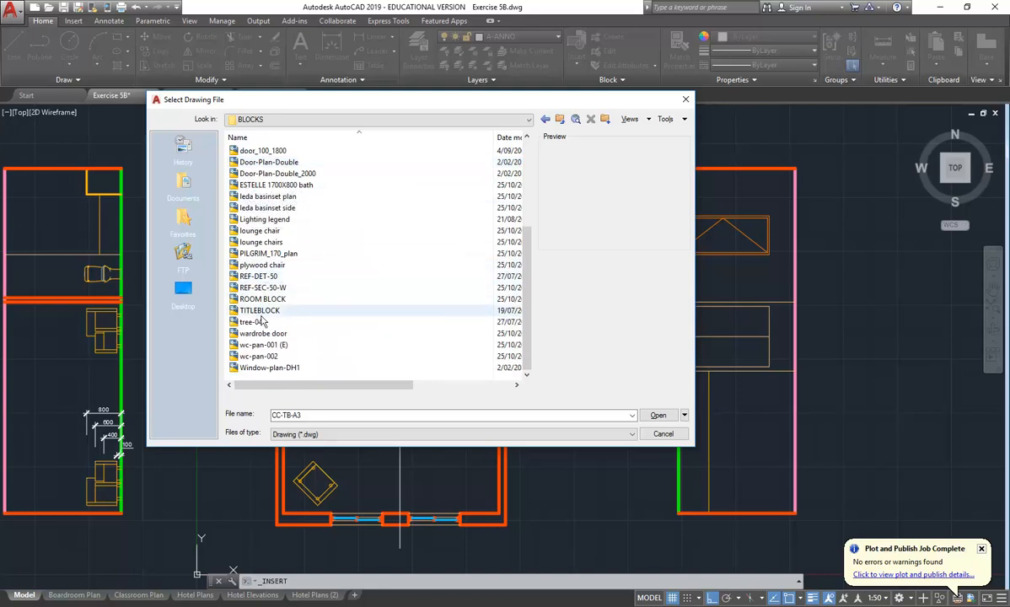
scroll(260, 270, "down", 2)
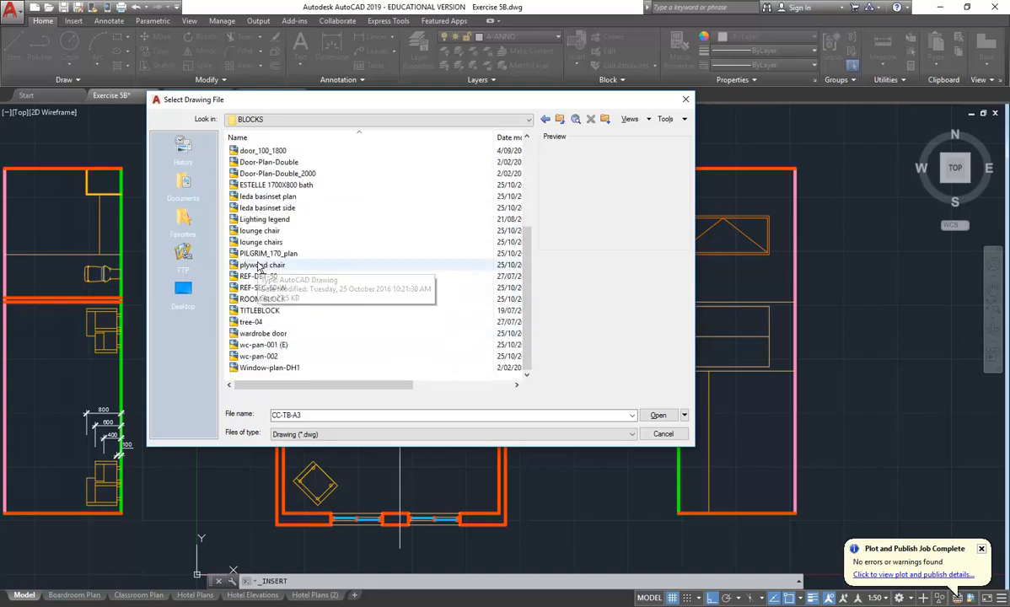
Step: Preview the REF-DET-50 and REF-SEC-50-W drawings and choose REF-SEC-50-W as the block to insert
left_click(259, 279)
left_click(258, 289)
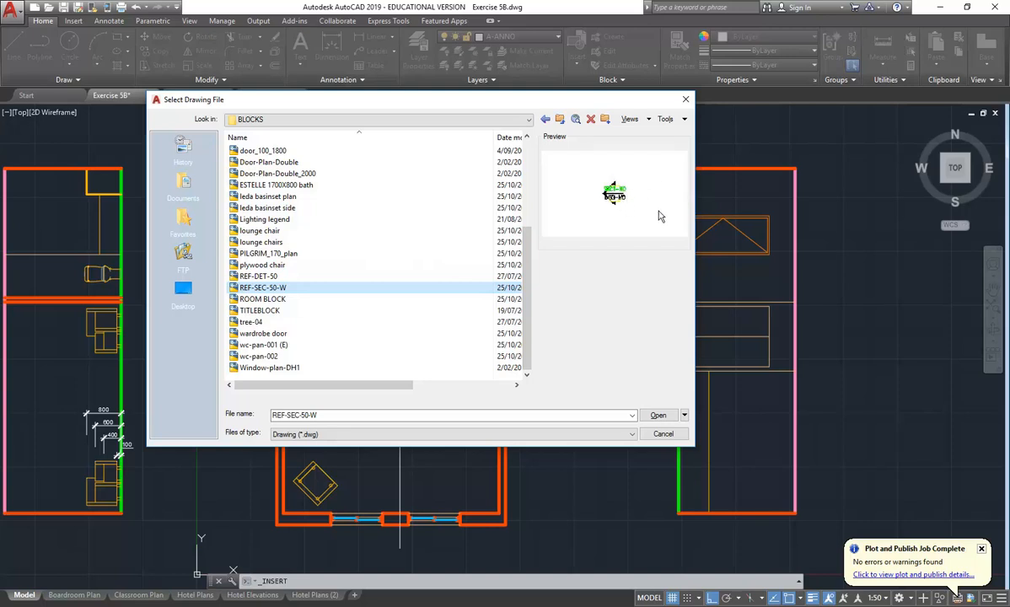
left_click(658, 416)
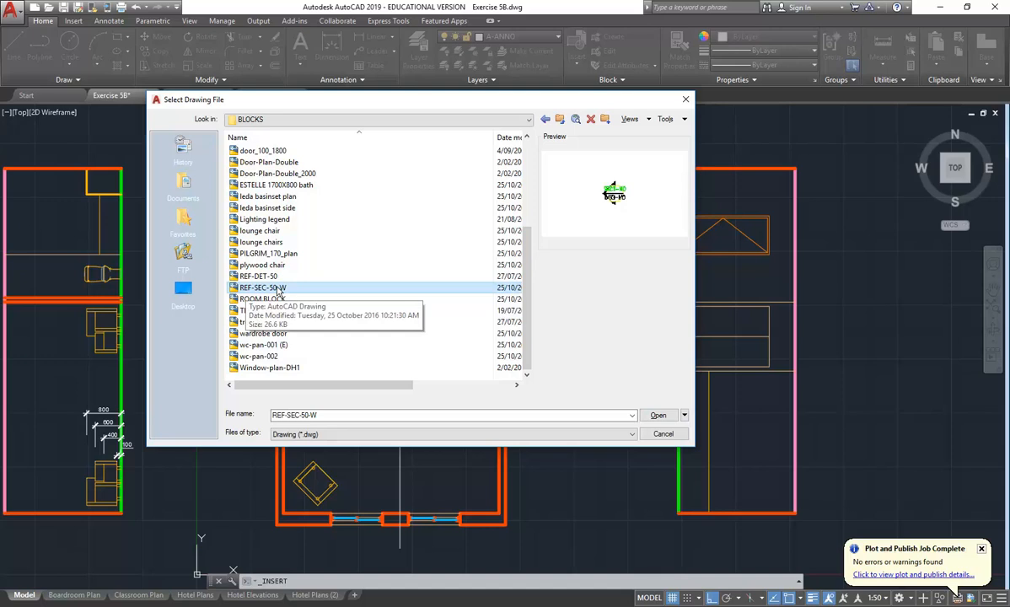
left_click(658, 415)
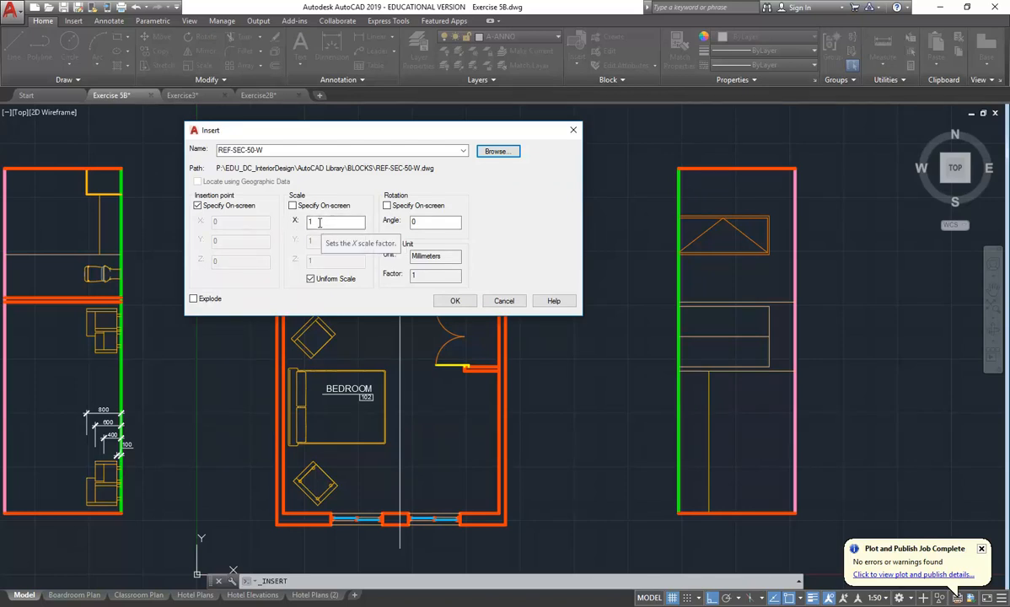
Step: Insert the REF-SEC-50-W block at scale 1 on the lower end of the section line, below the bedroom windows
left_click(454, 305)
middle_click_drag(391, 373, 387, 212)
scroll(413, 406, "up", 2)
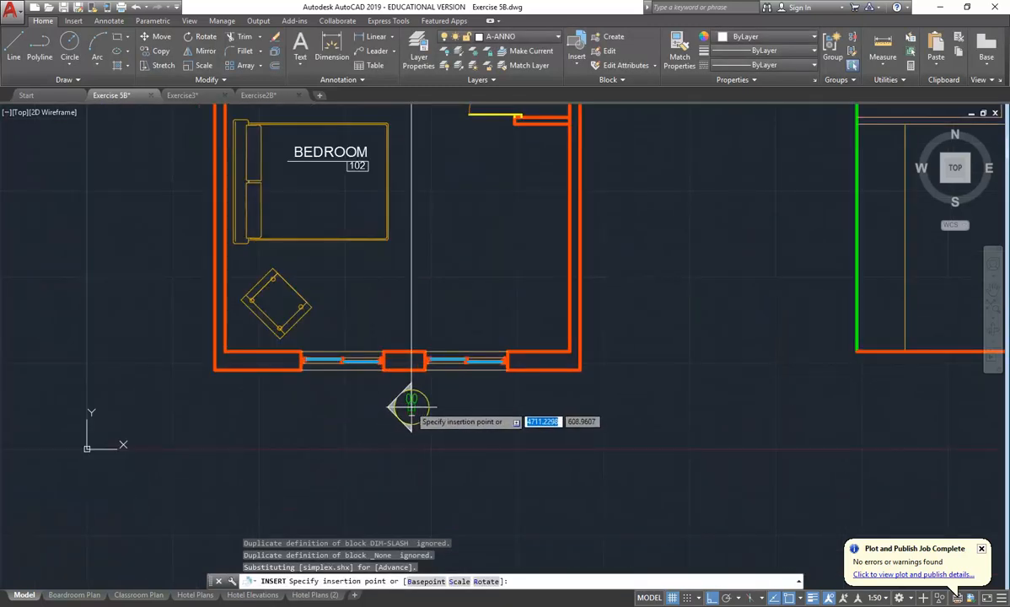
left_click(411, 406)
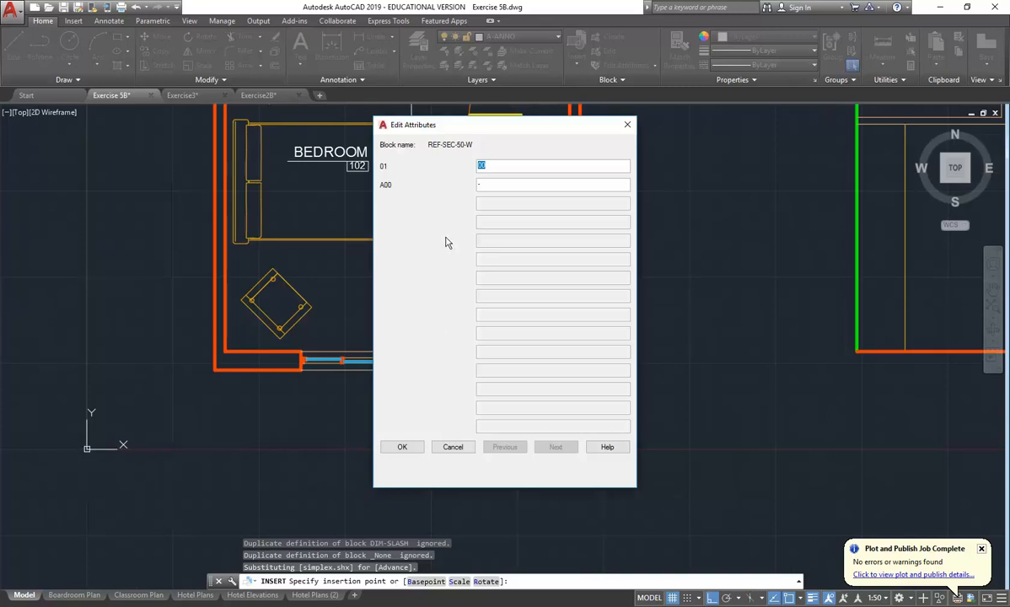
Step: Fill in the section marker's attributes with section number 01 and drawing number 06
type("01")
left_click(496, 185)
type("00")
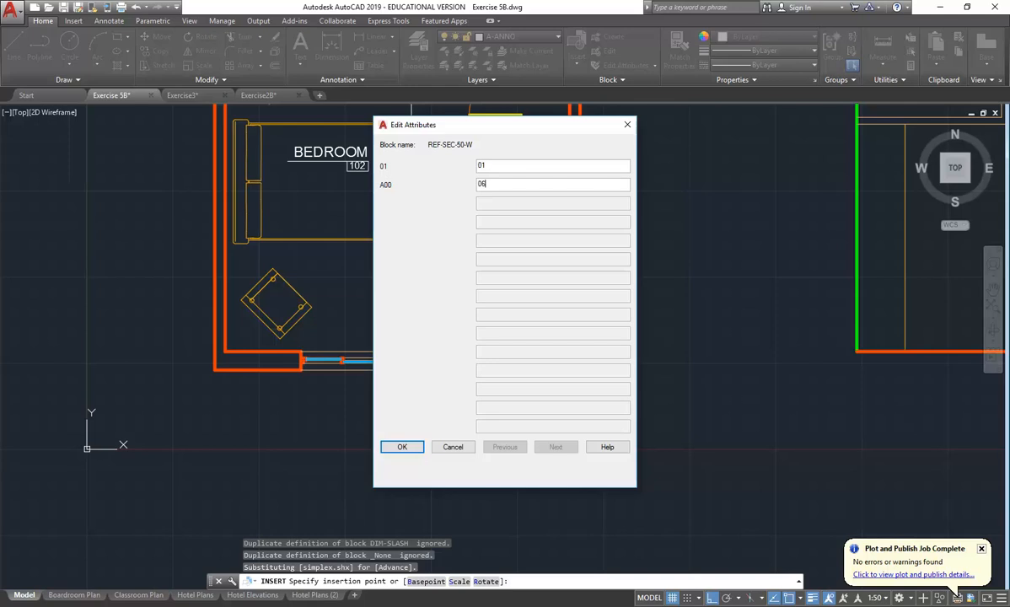
left_click(403, 447)
scroll(476, 473, "up", 5)
middle_click_drag(379, 412, 412, 314)
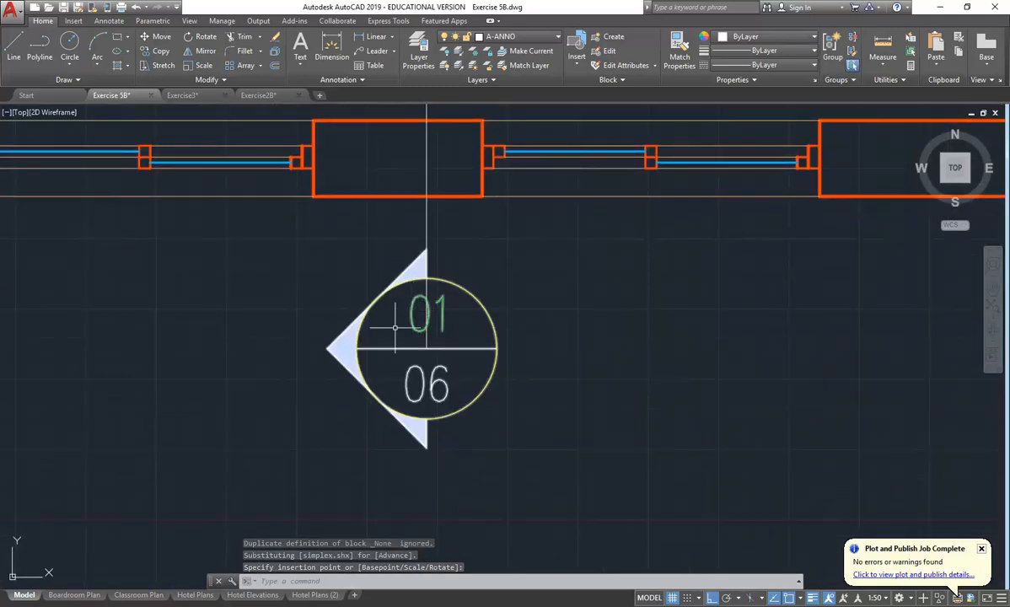
Step: Check the drawing number in the title block of the Hotel Plans (2) layout
left_click(316, 594)
middle_click_drag(346, 421, 368, 361)
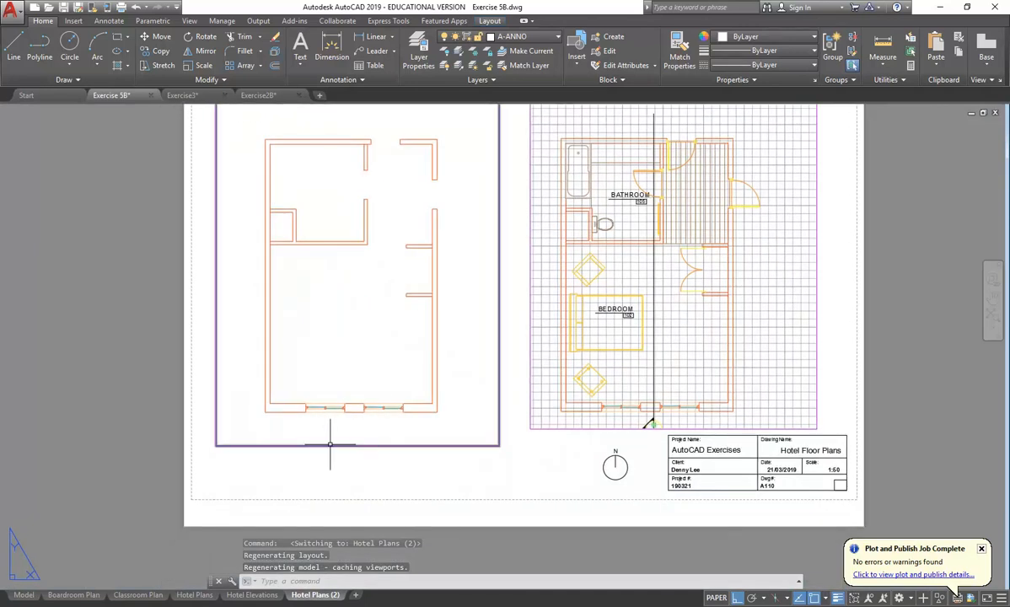
scroll(642, 436, "up", 5)
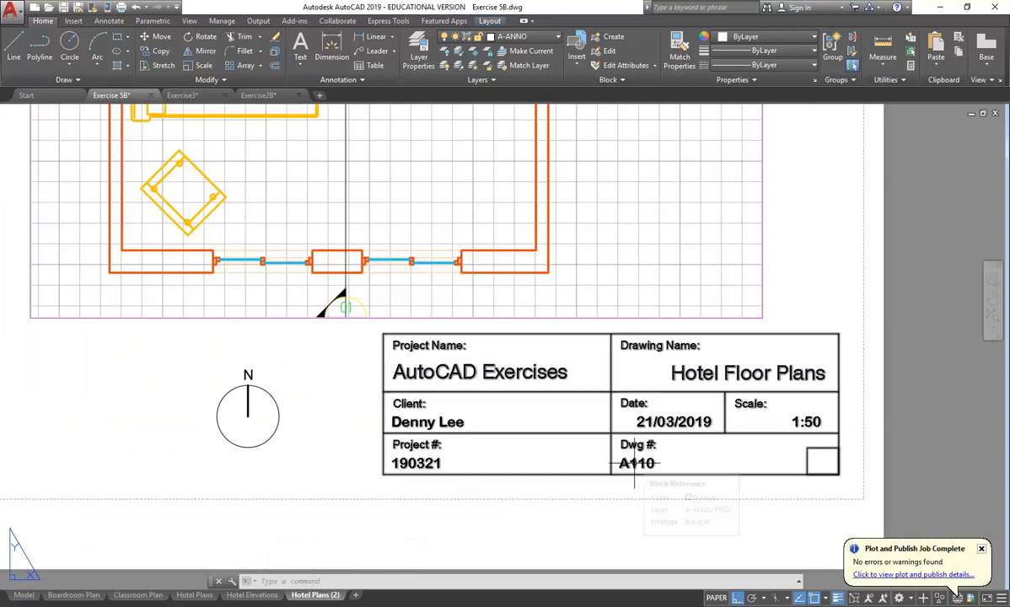
mouse_move(635, 463)
scroll(635, 463, "down", 5)
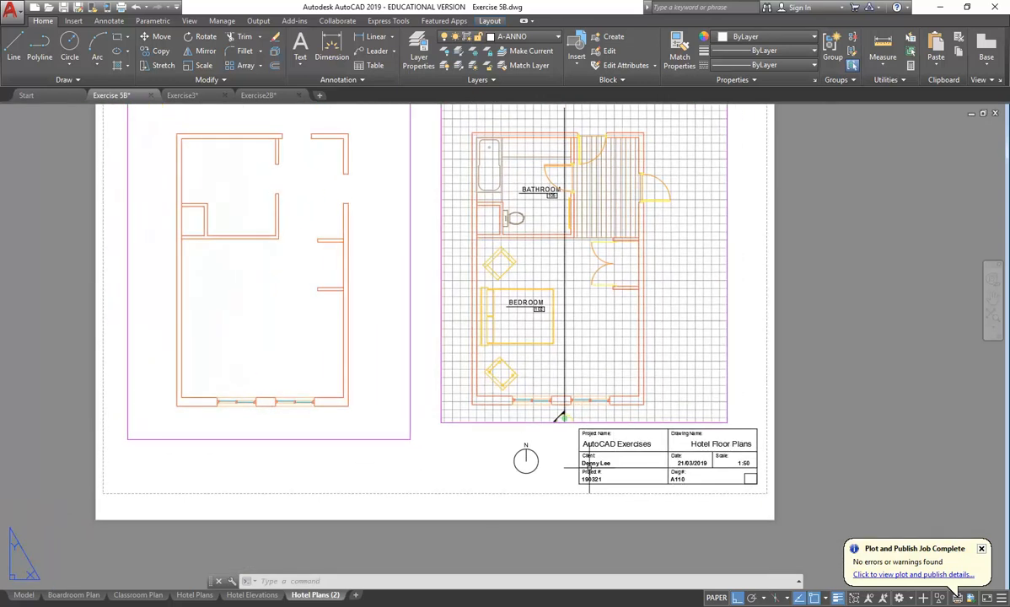
right_click(311, 599)
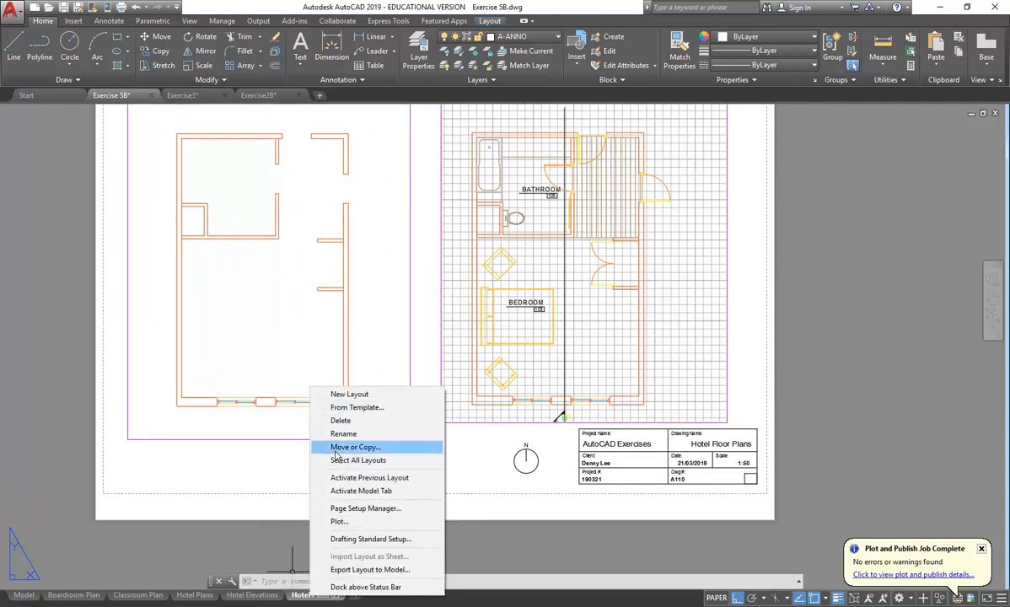
Step: On the Hotel Elevations layout, open the title block's DWG_No attribute for editing
left_click(249, 596)
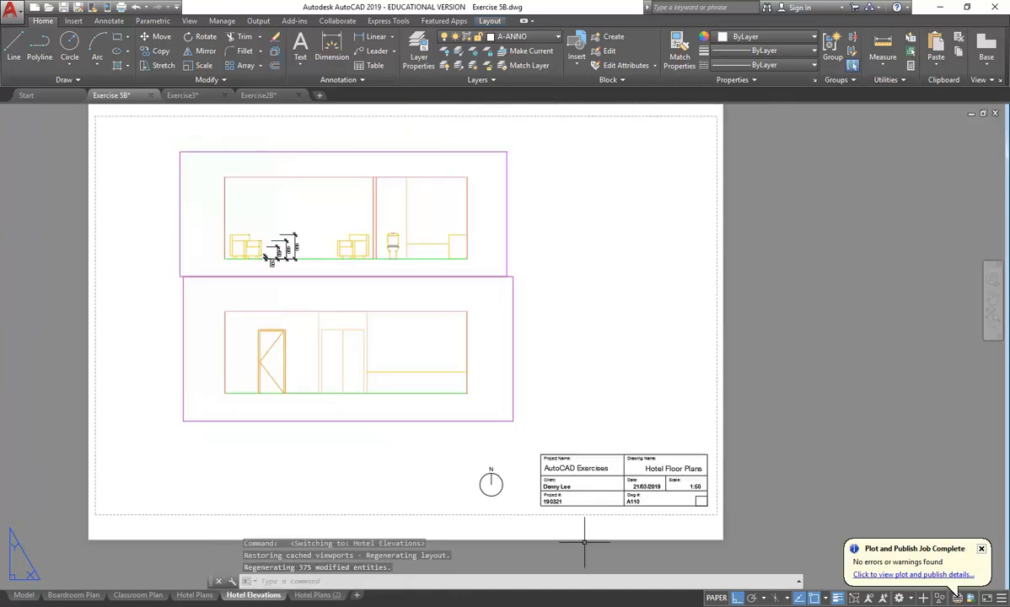
scroll(537, 455, "up", 6)
double_click(523, 405)
left_click(191, 224)
left_click_drag(194, 223, 181, 205)
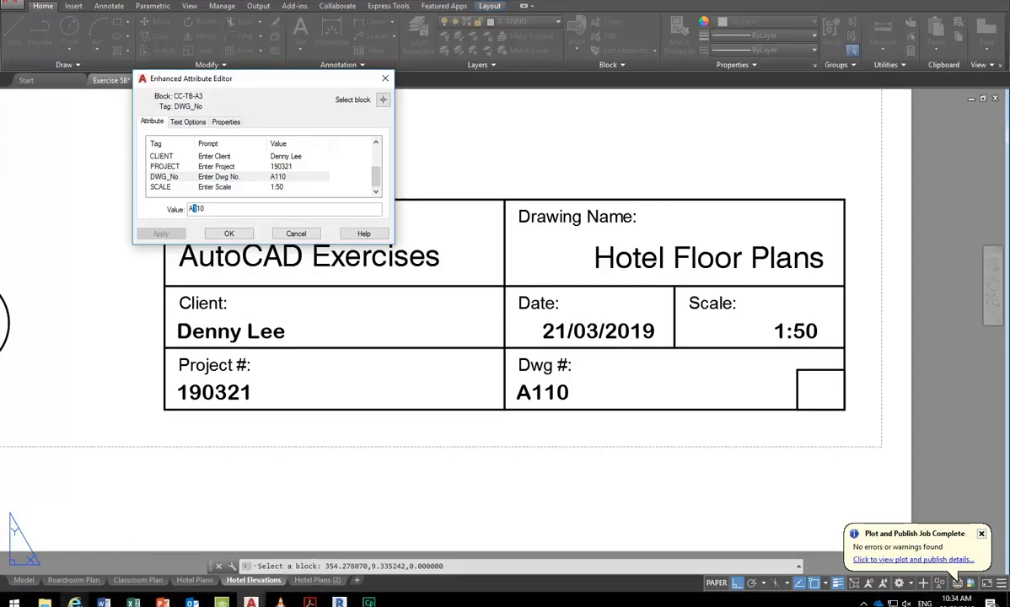
Step: Switch to Internet Explorer and search Google in a new tab for drawing number standards
left_click(74, 596)
left_click(67, 534)
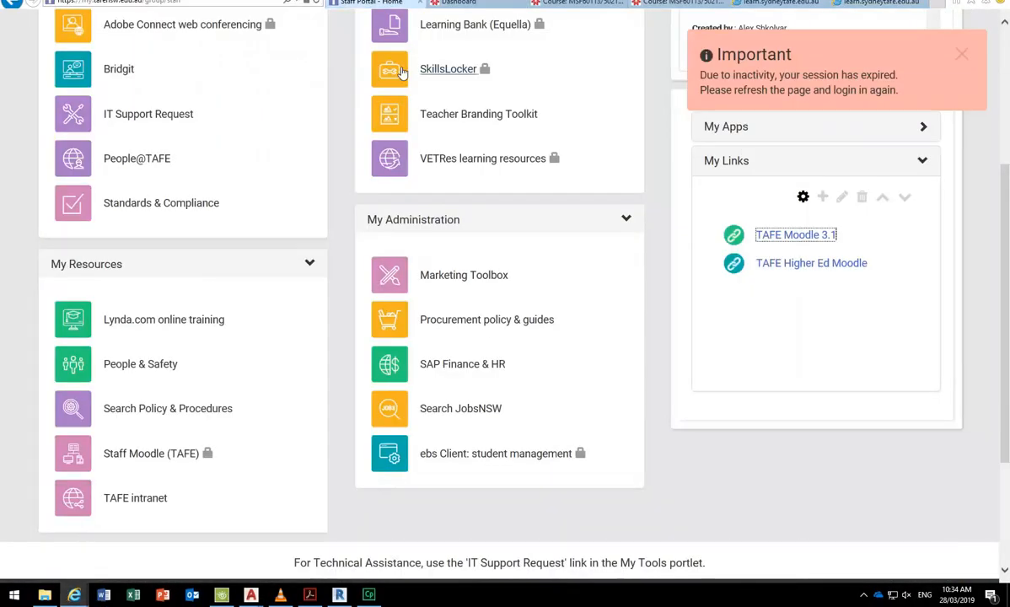
left_click(877, 26)
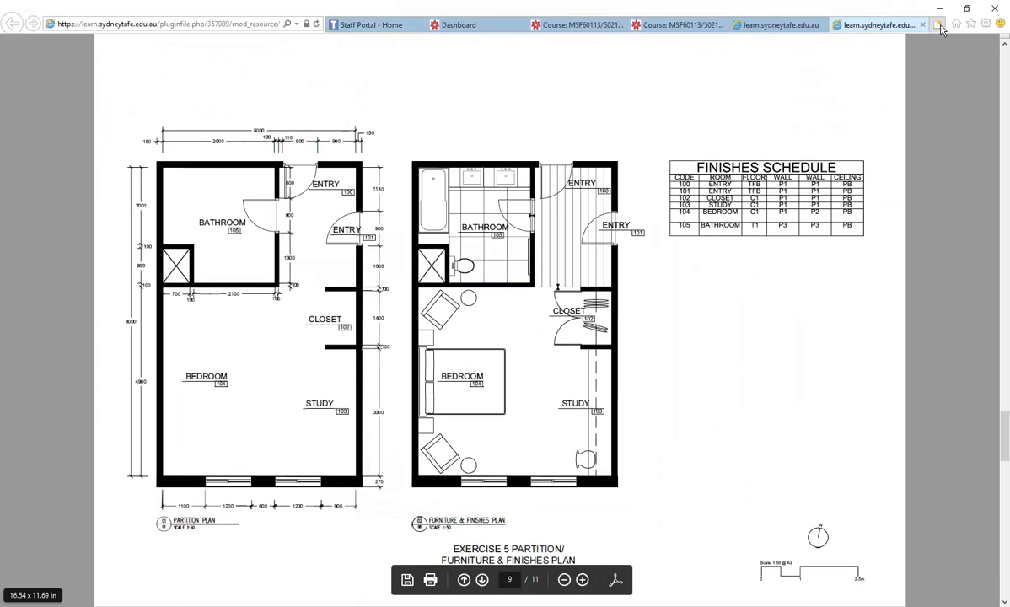
left_click(938, 25)
type("g")
left_click(133, 38)
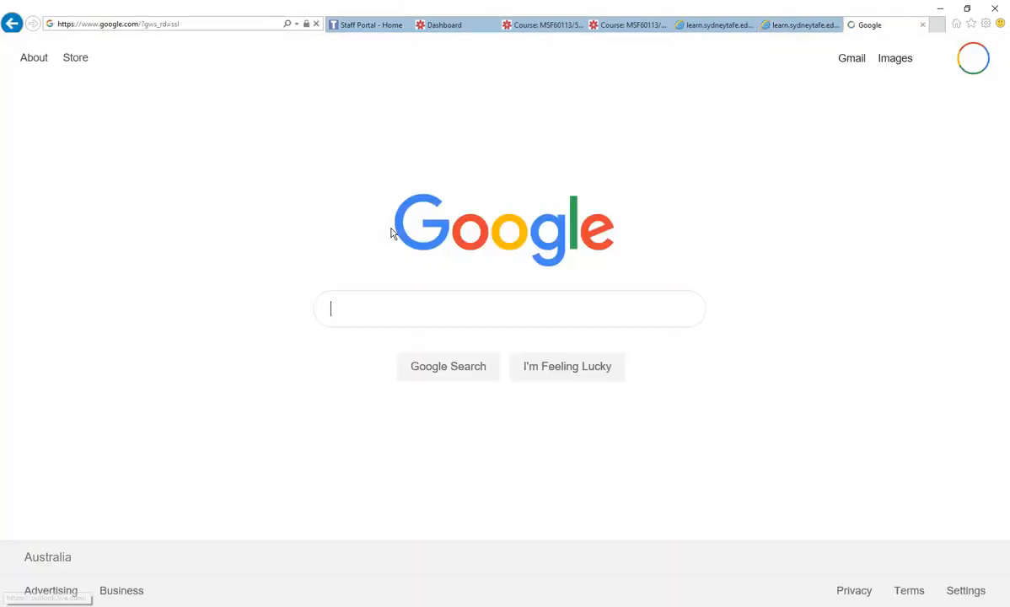
type("DRAWIN")
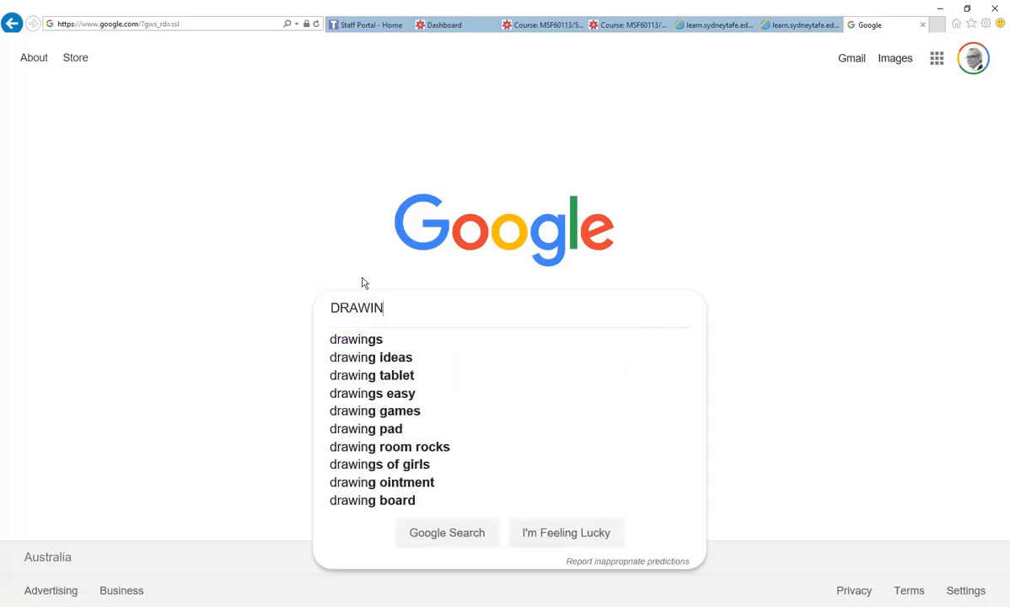
type("G NUM")
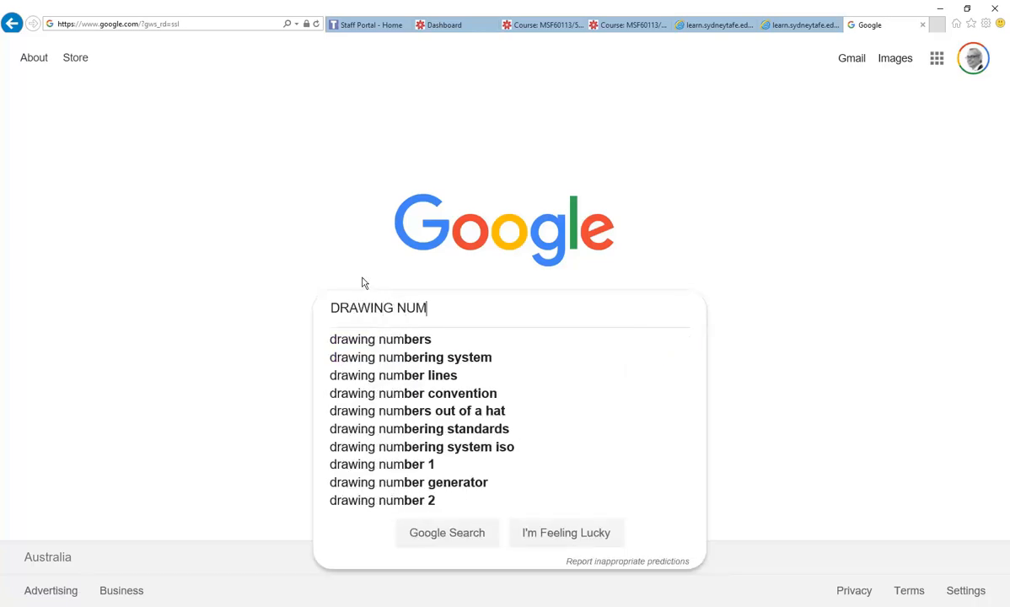
type("BER S")
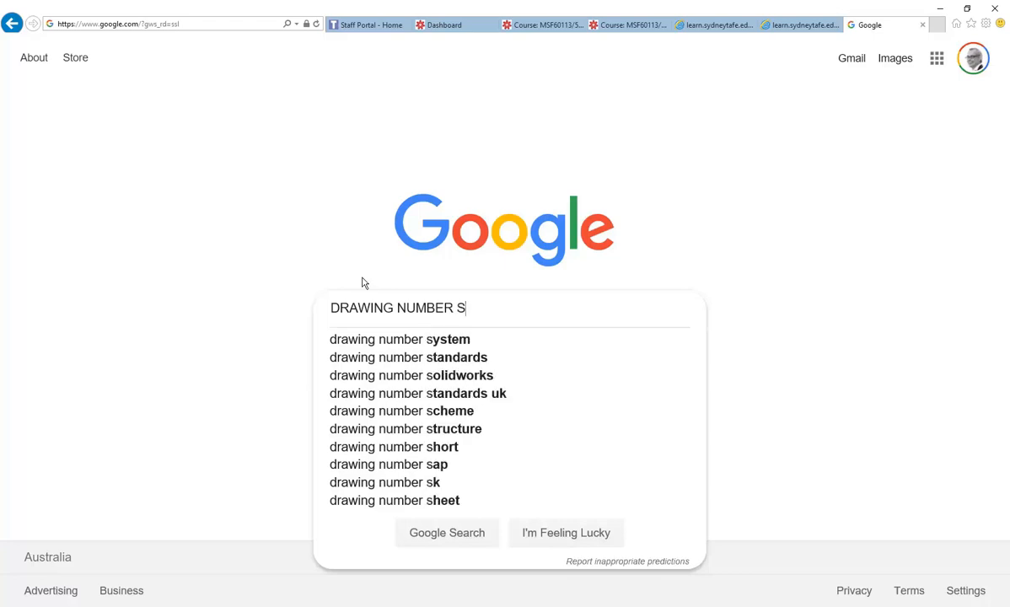
left_click(393, 357)
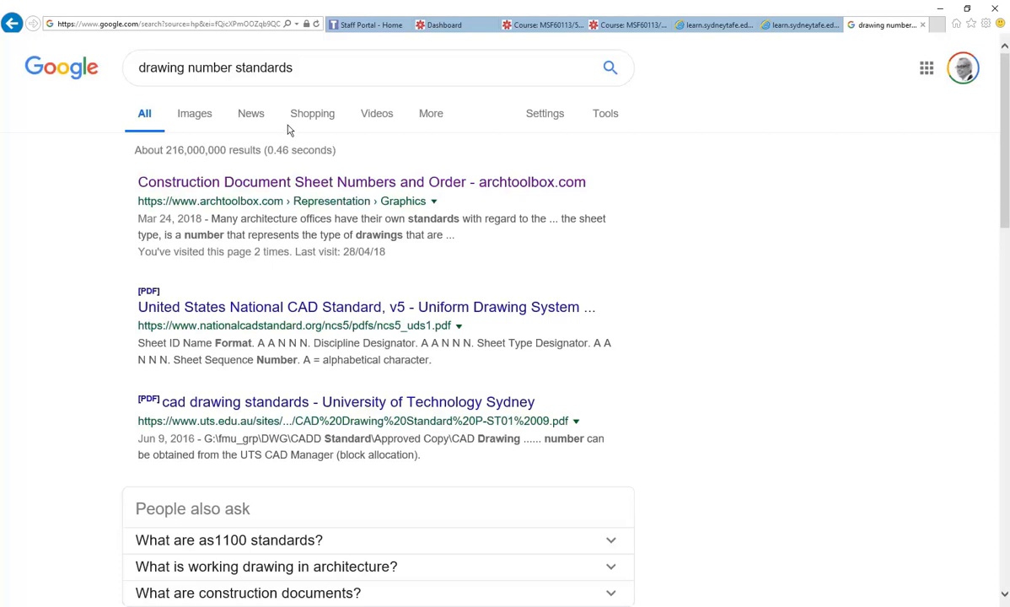
Step: Open the archtoolbox article on construction document sheet numbers and read its sheet number components, discipline designators and sheet types
left_click(228, 184)
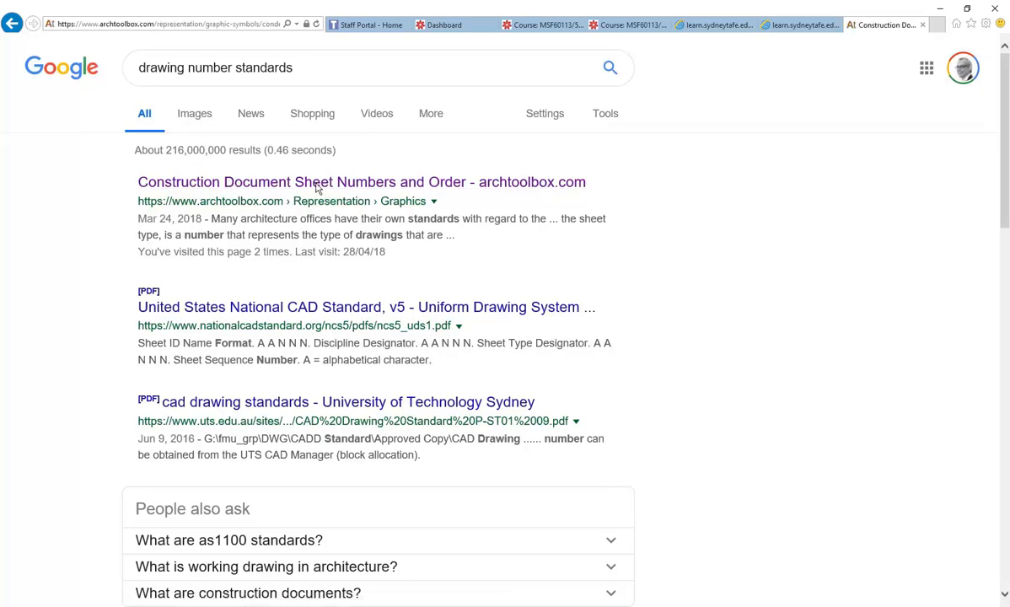
scroll(207, 368, "down", 10)
scroll(208, 371, "up", 3)
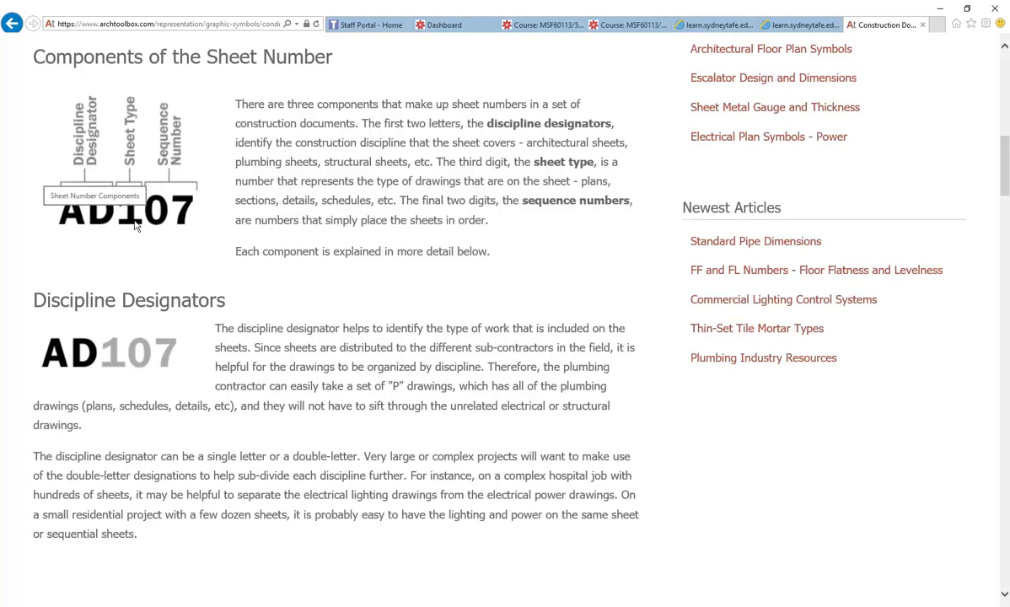
scroll(139, 247, "down", 10)
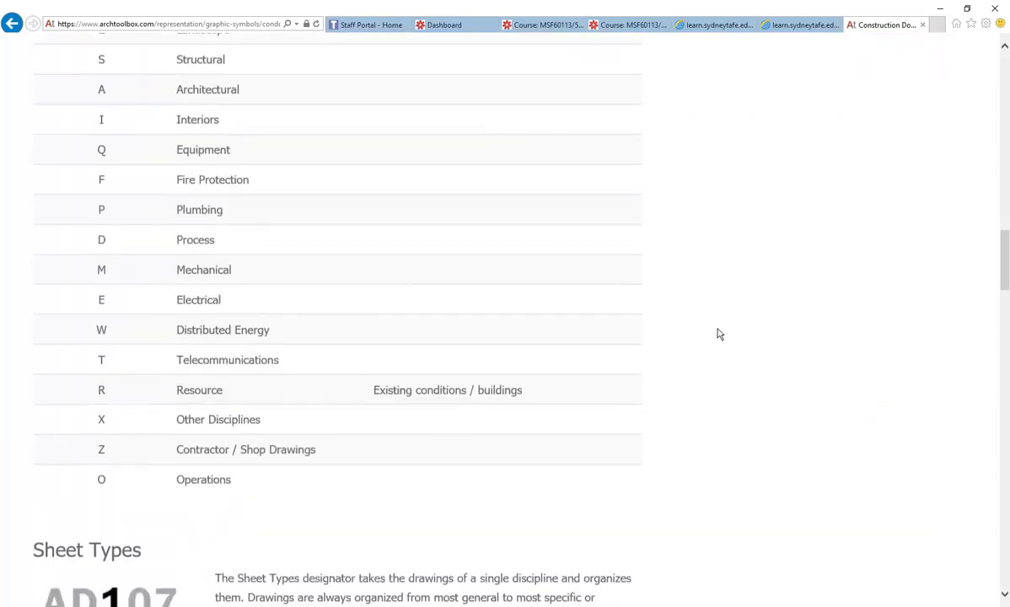
scroll(742, 337, "down", 6)
scroll(718, 334, "down", 3)
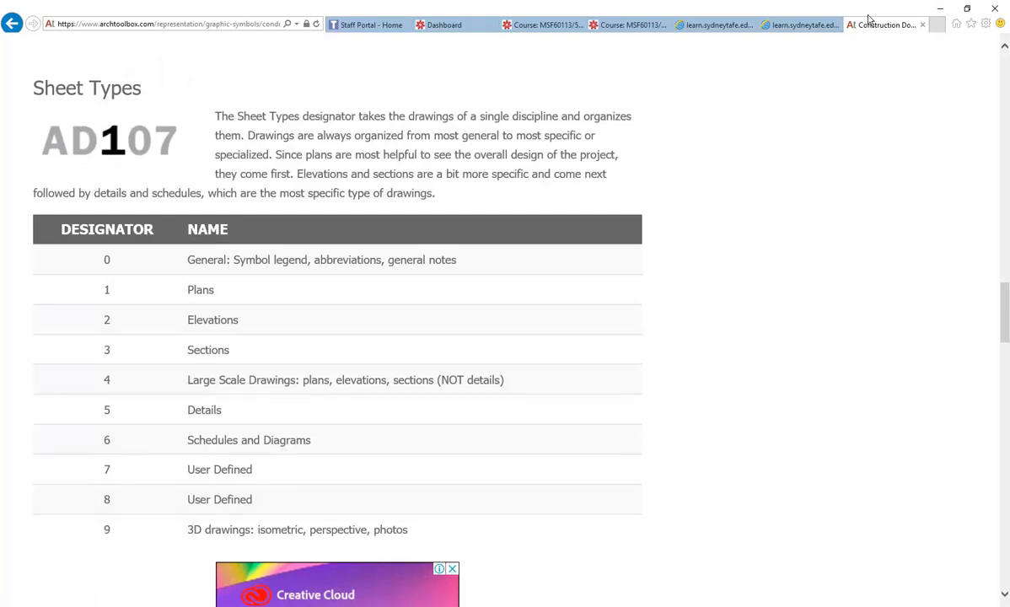
Step: Return to AutoCAD and set the elevations title block's drawing number to A210
left_click(940, 9)
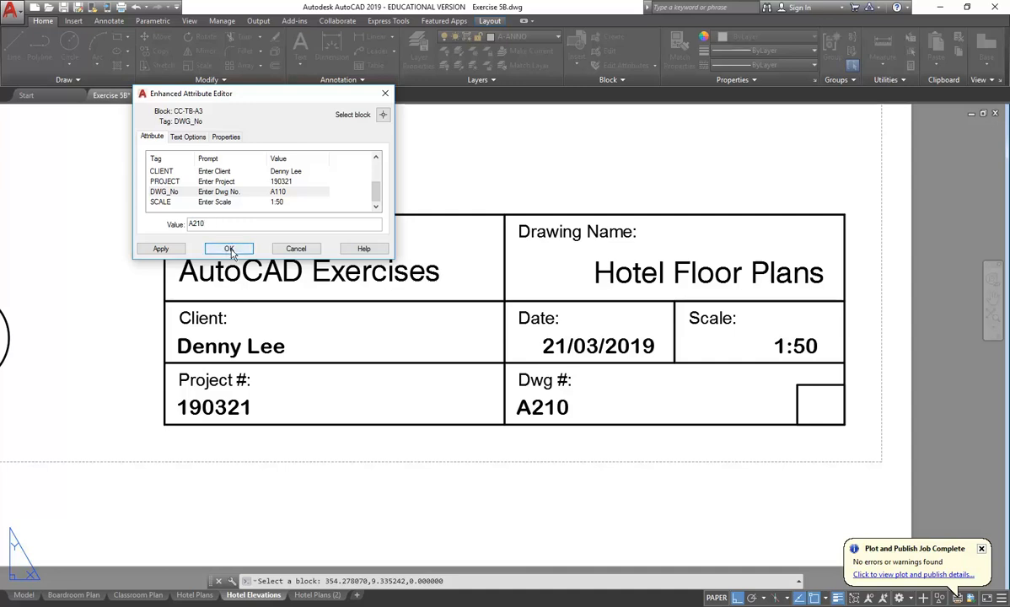
left_click(229, 250)
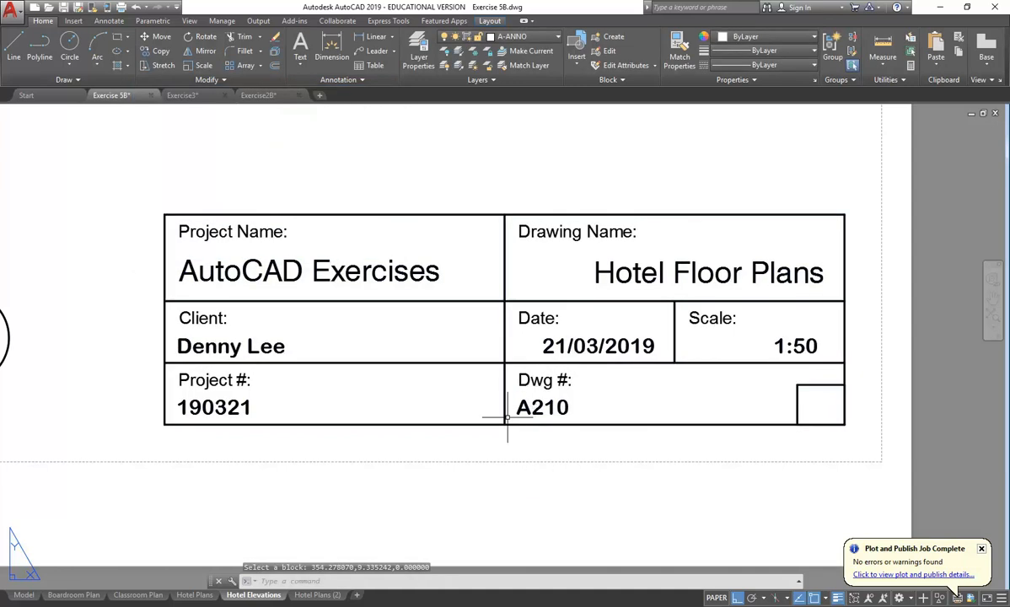
Step: In model space, set the section marker's DWG-NO attribute to A210
left_click(24, 596)
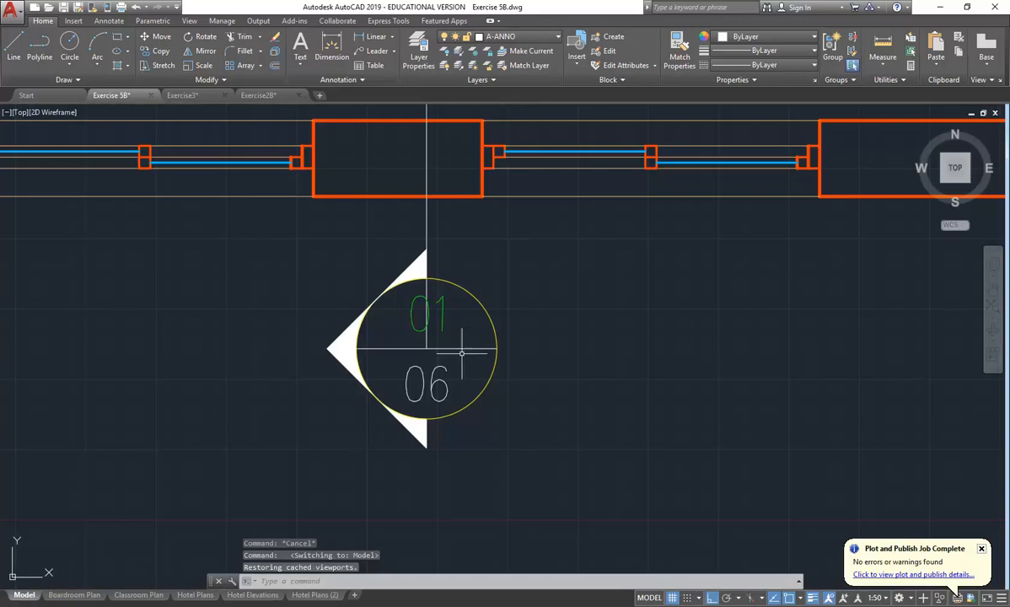
mouse_move(461, 346)
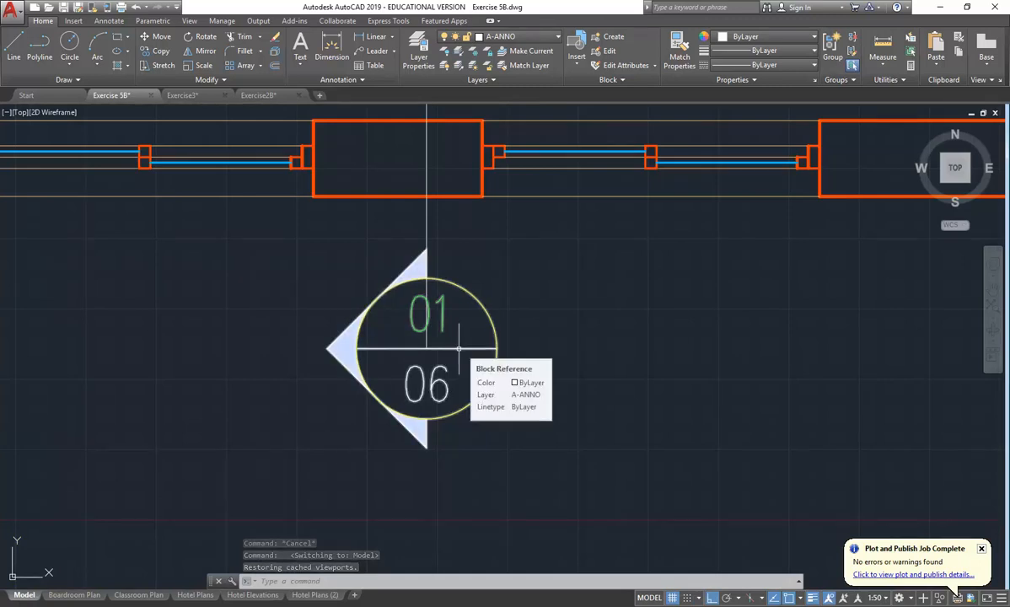
double_click(485, 308)
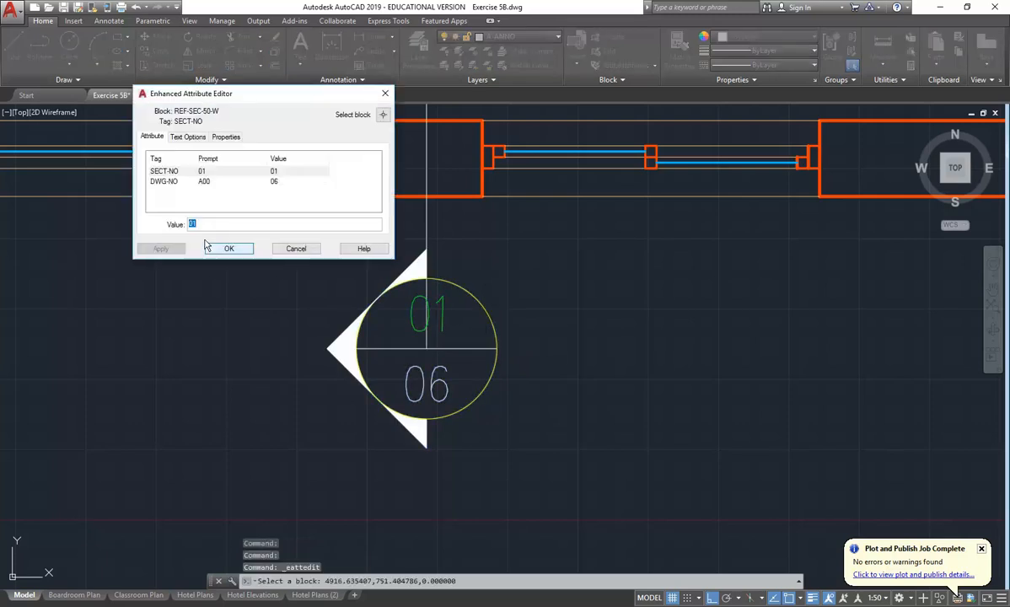
left_click(173, 172)
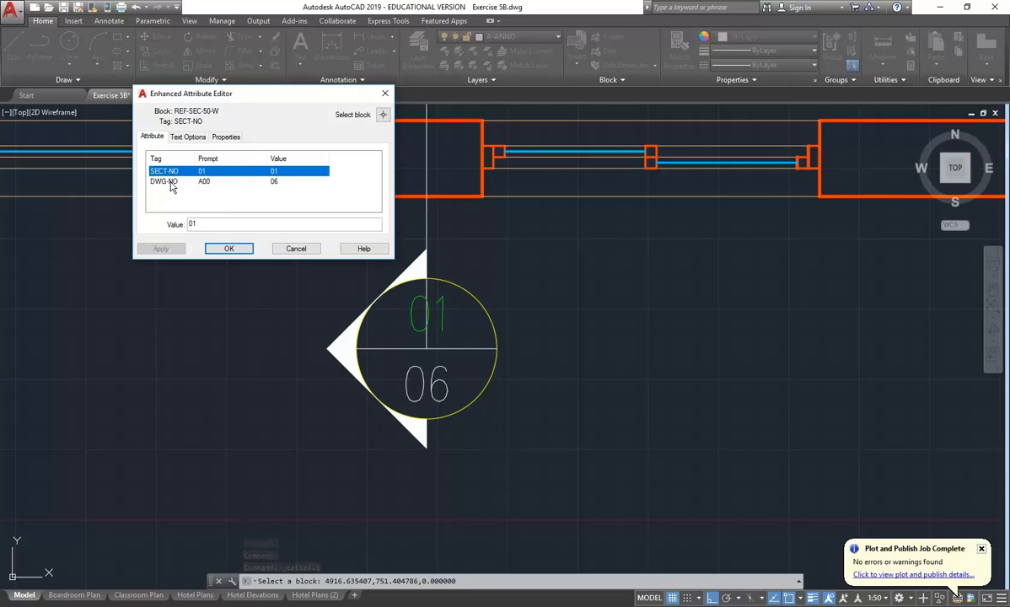
left_click(171, 182)
key("Tab")
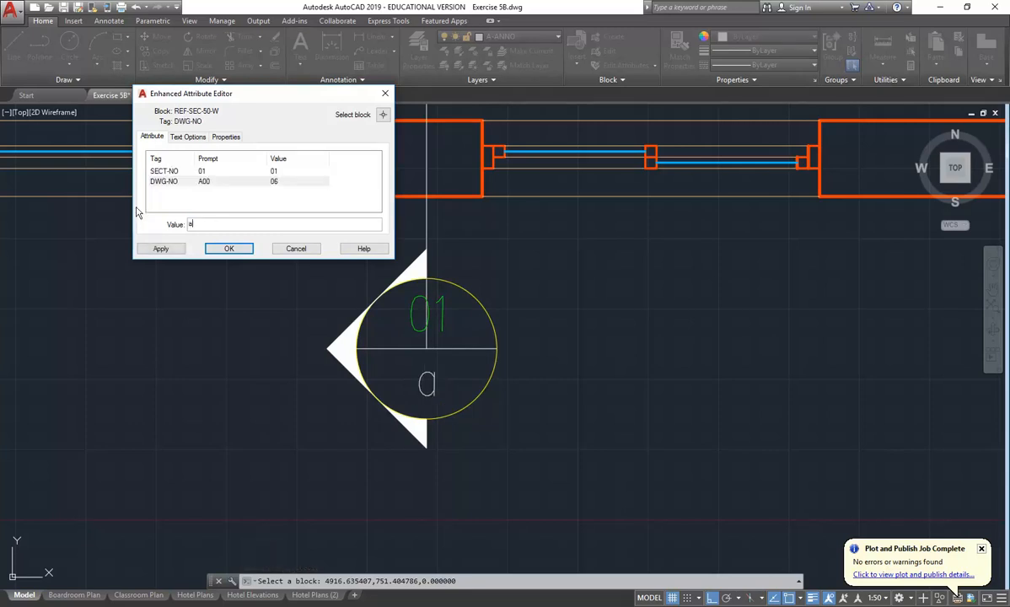
type("A210")
left_click(229, 248)
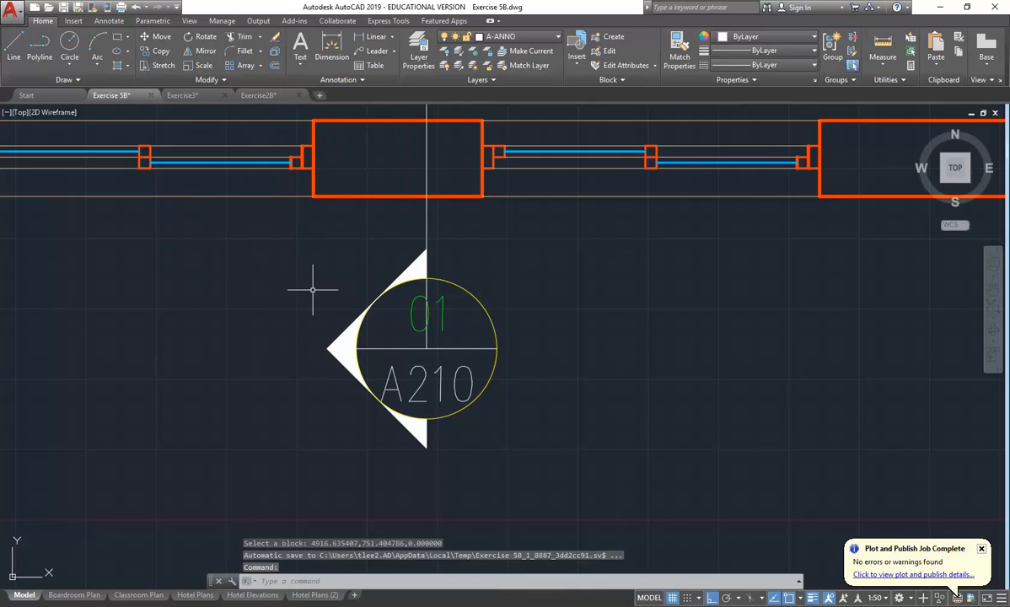
Step: Shorten the section line so its lower end stops at the top of the marker's circle
left_click(425, 229)
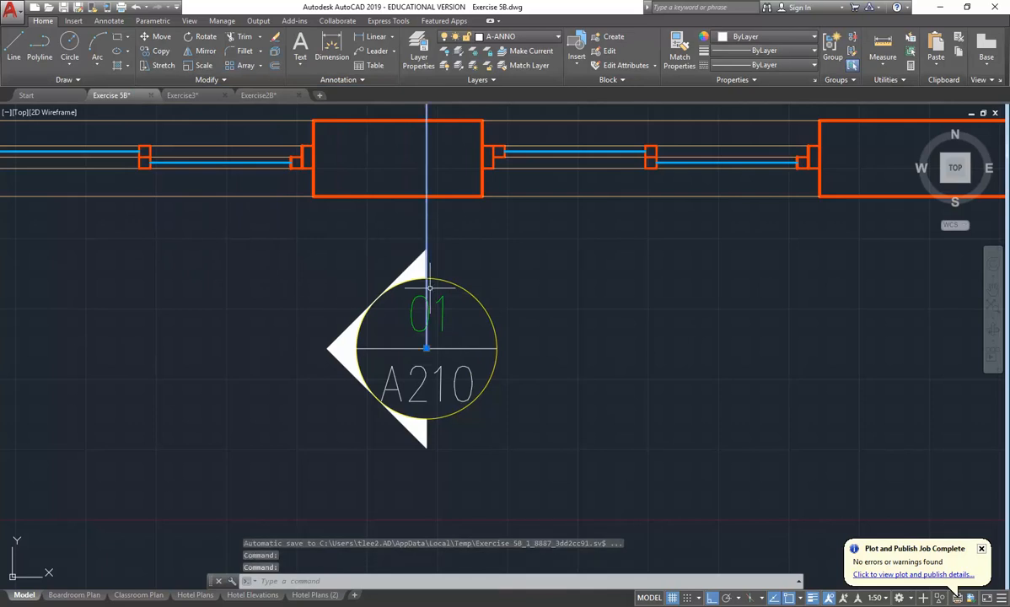
left_click(426, 347)
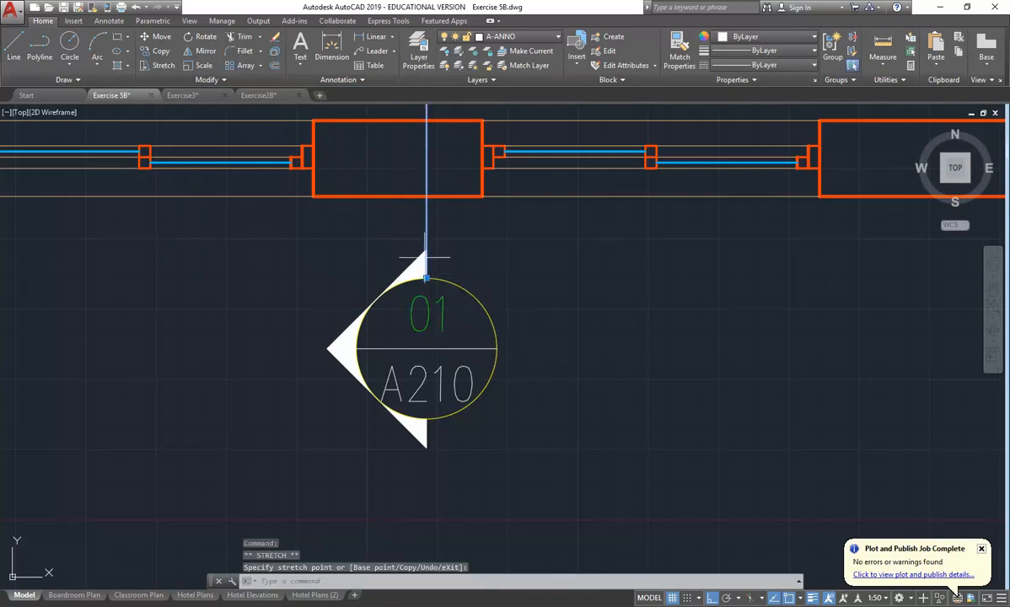
scroll(413, 362, "down", 6)
middle_click_drag(407, 191, 383, 361)
middle_click_drag(381, 170, 381, 251)
middle_click_drag(381, 199, 416, 58)
key("Escape")
Step: Copy the section marker from its lower tip straight up to the section line's upper end, above the bathroom
scroll(400, 494, "up", 4)
left_click(439, 460)
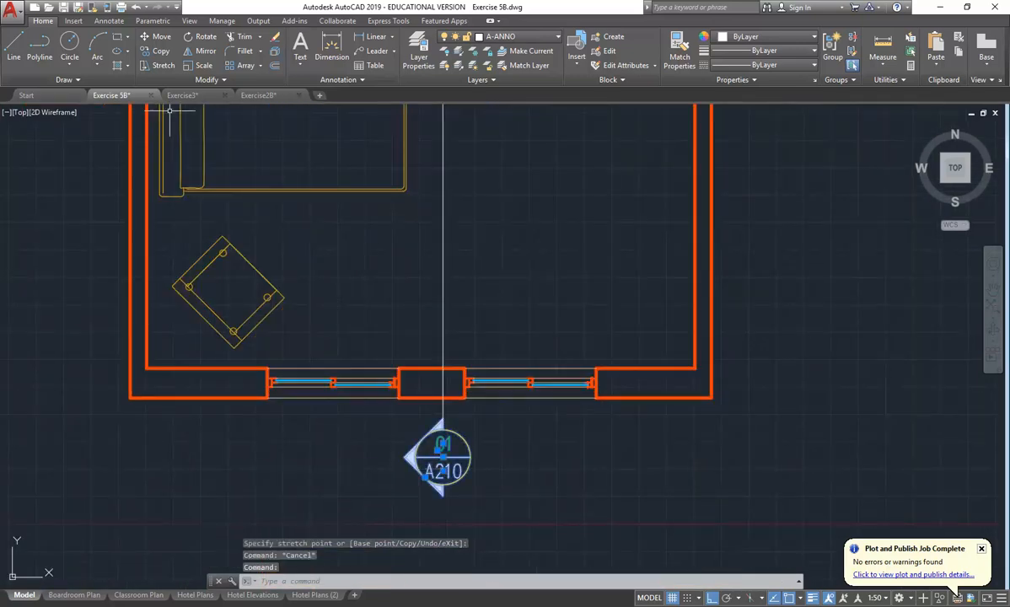
left_click(156, 52)
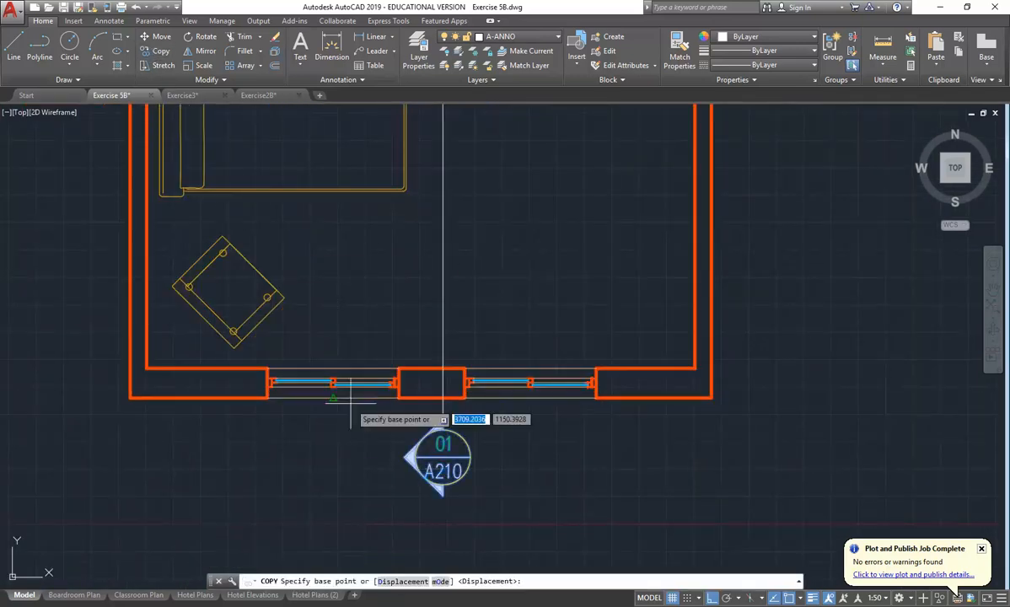
left_click(442, 495)
scroll(445, 320, "down", 4)
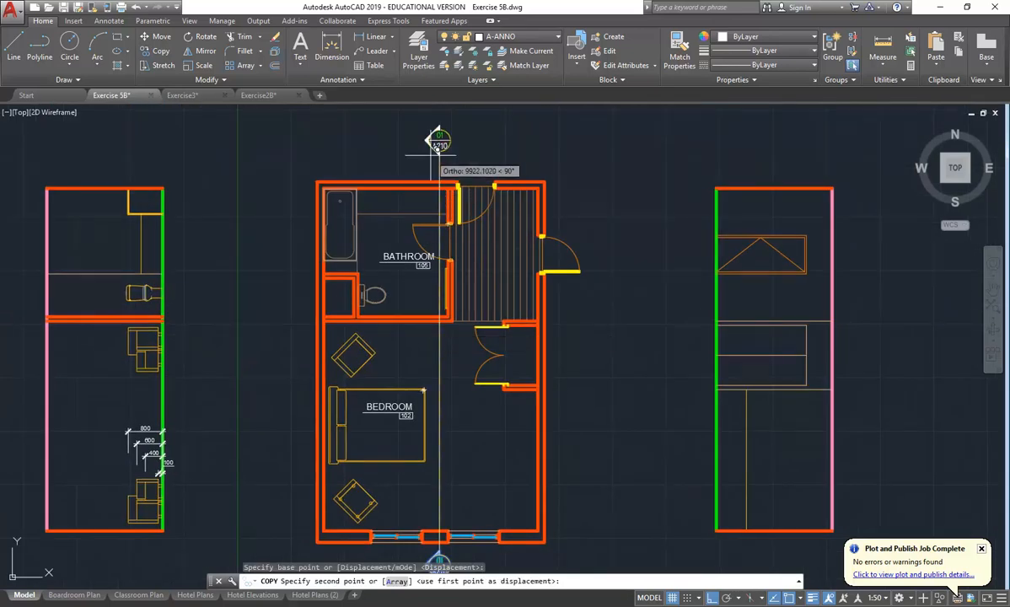
scroll(451, 160, "up", 2)
middle_click_drag(451, 153, 449, 209)
left_click(435, 195)
key("Escape")
key("Escape")
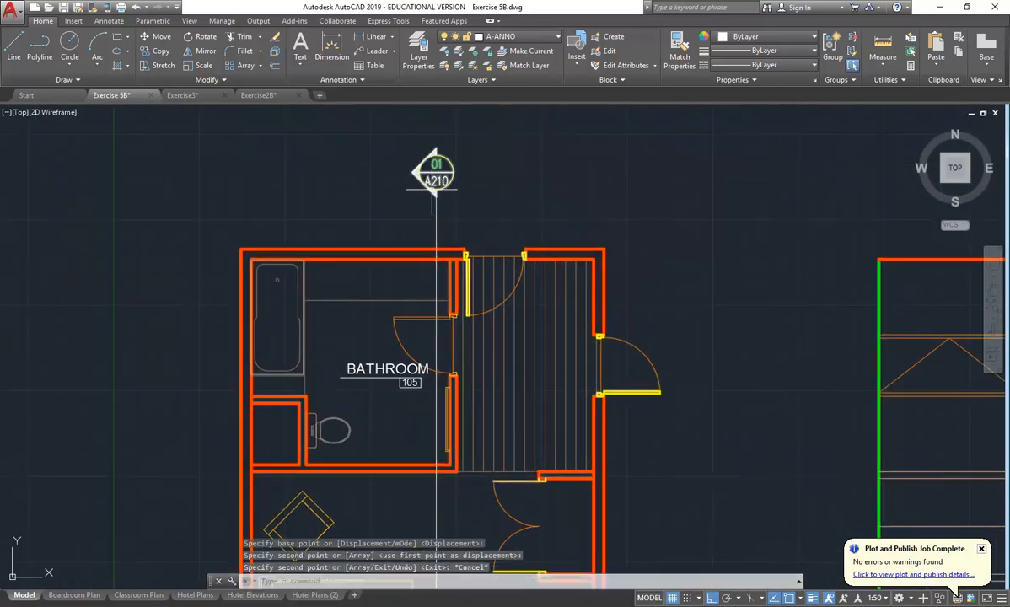
Step: Stretch the upper section marker and its line end straight down, closer to the building's outer wall above the bathroom
left_click(162, 65)
left_click(469, 120)
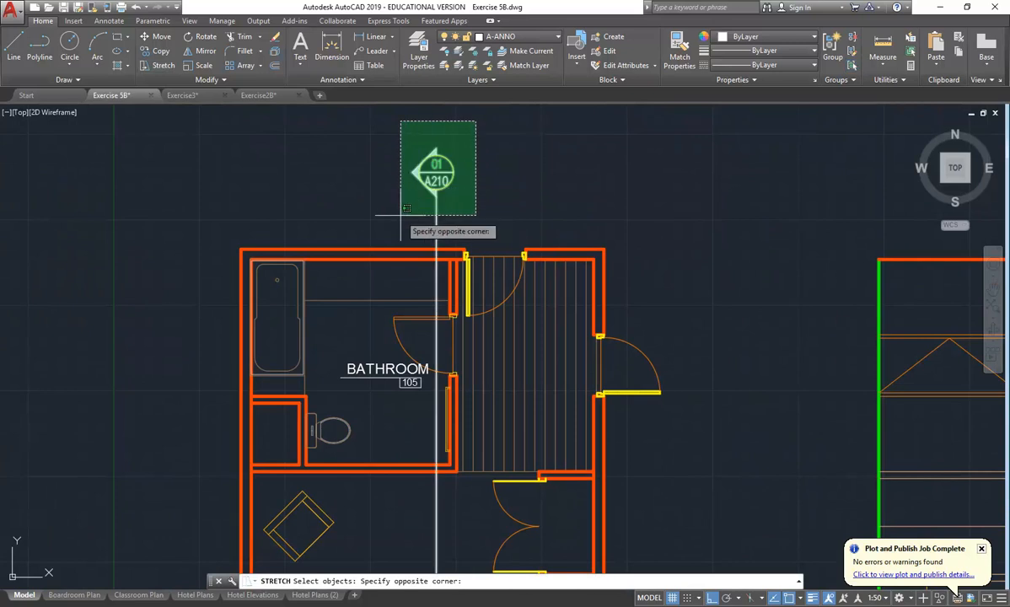
left_click(395, 221)
key("Return")
left_click(364, 165)
left_click(347, 203)
scroll(405, 263, "down", 2)
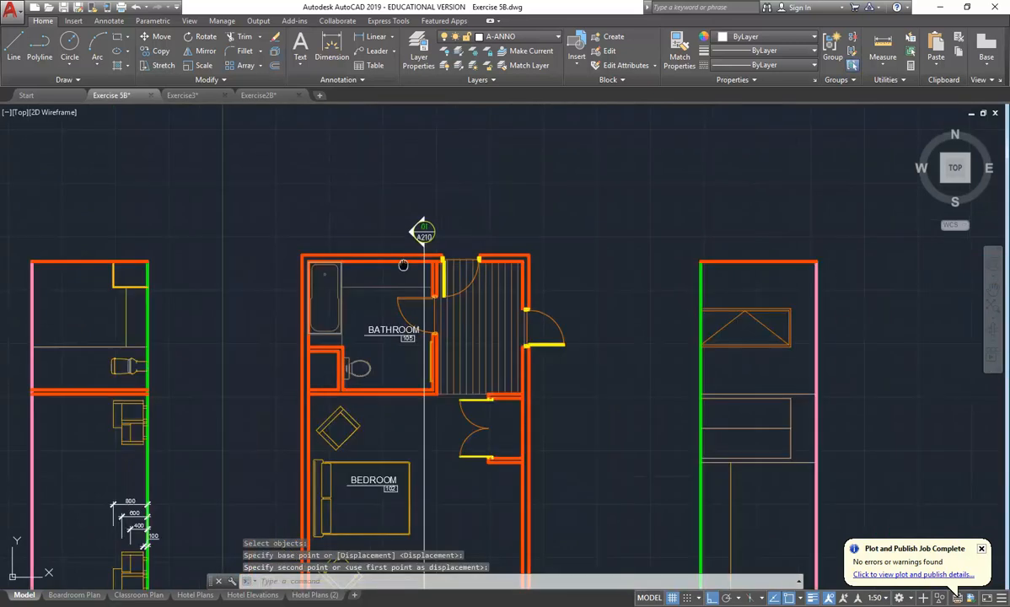
middle_click_drag(404, 265, 396, 194)
scroll(404, 218, "up", 2)
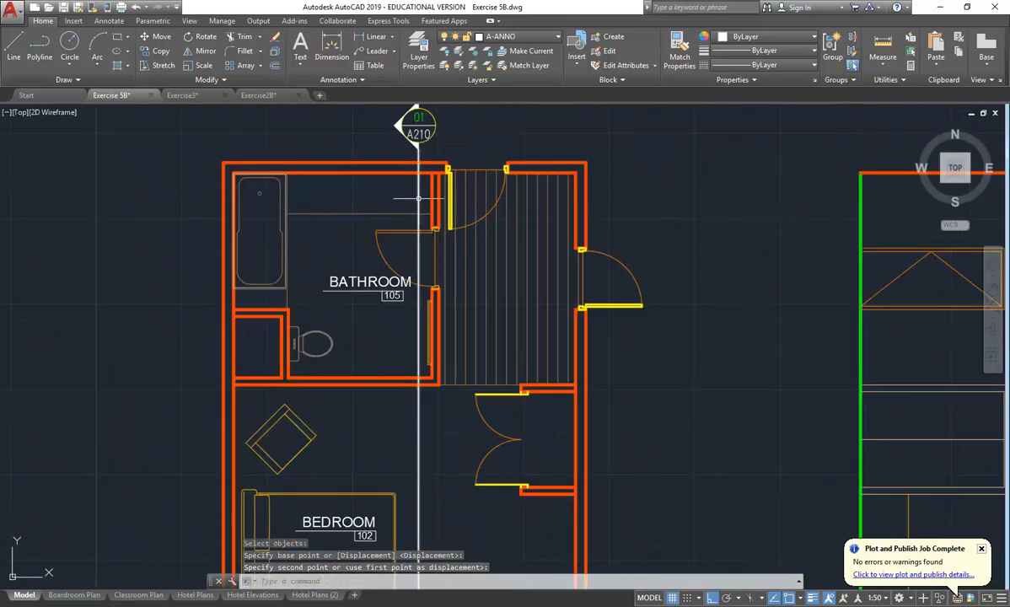
Step: Break the section line from just inside the bathroom's upper wall to just inside the bedroom's window wall, leaving short stubs
left_click(498, 37)
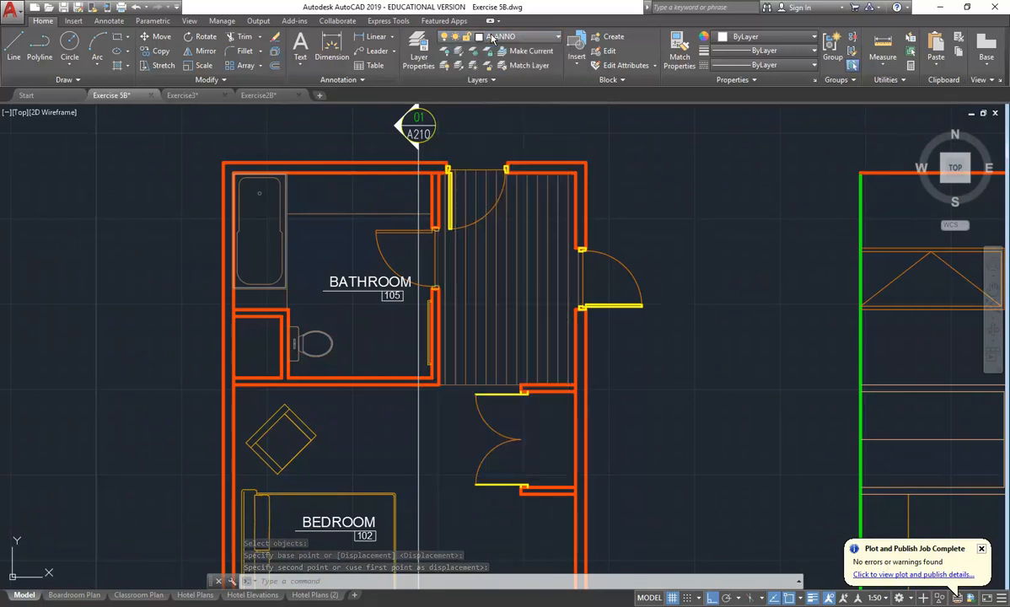
scroll(405, 169, "up", 2)
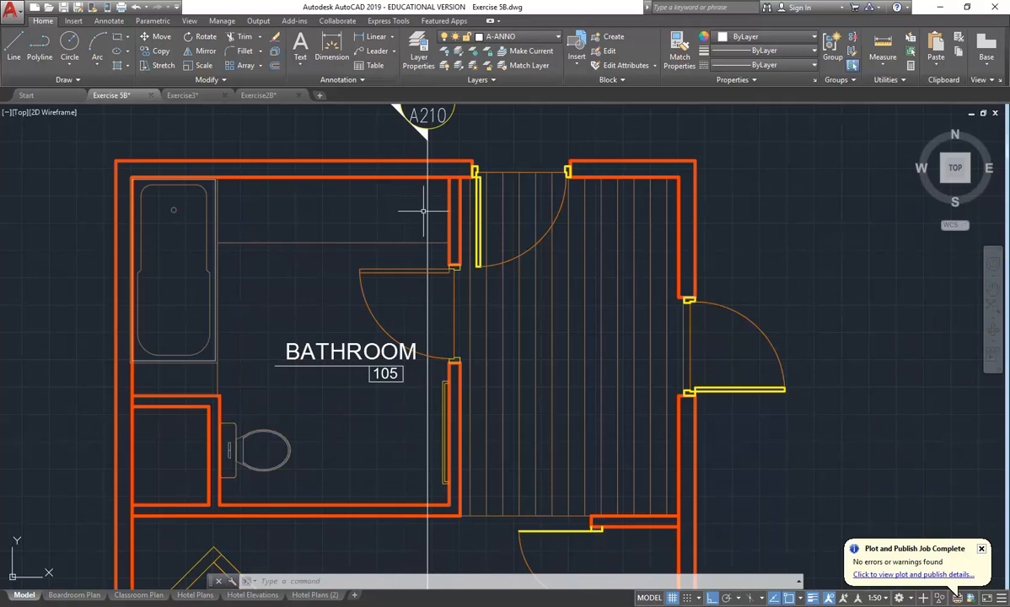
left_click(208, 80)
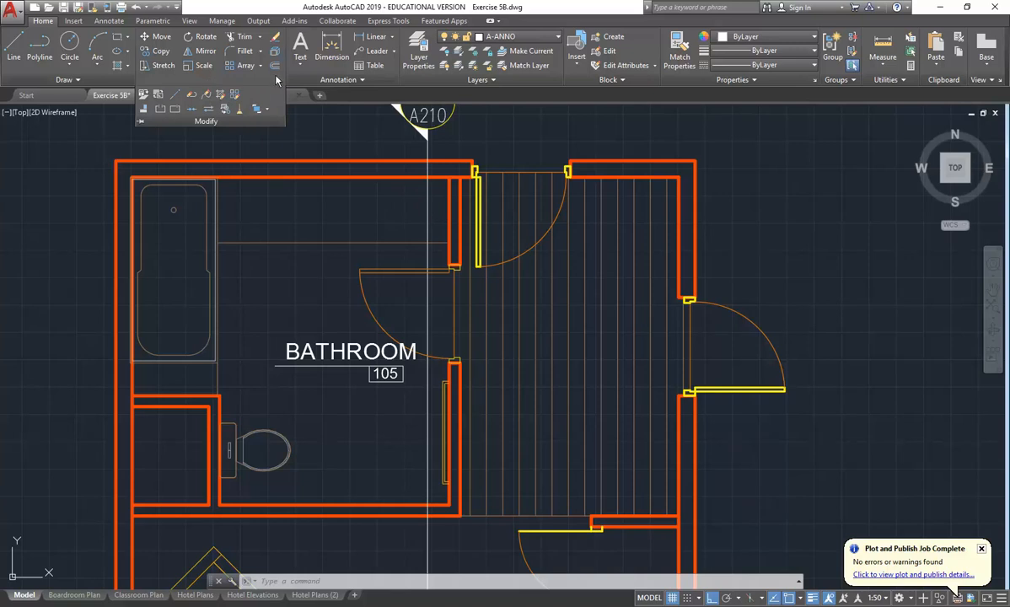
left_click(218, 81)
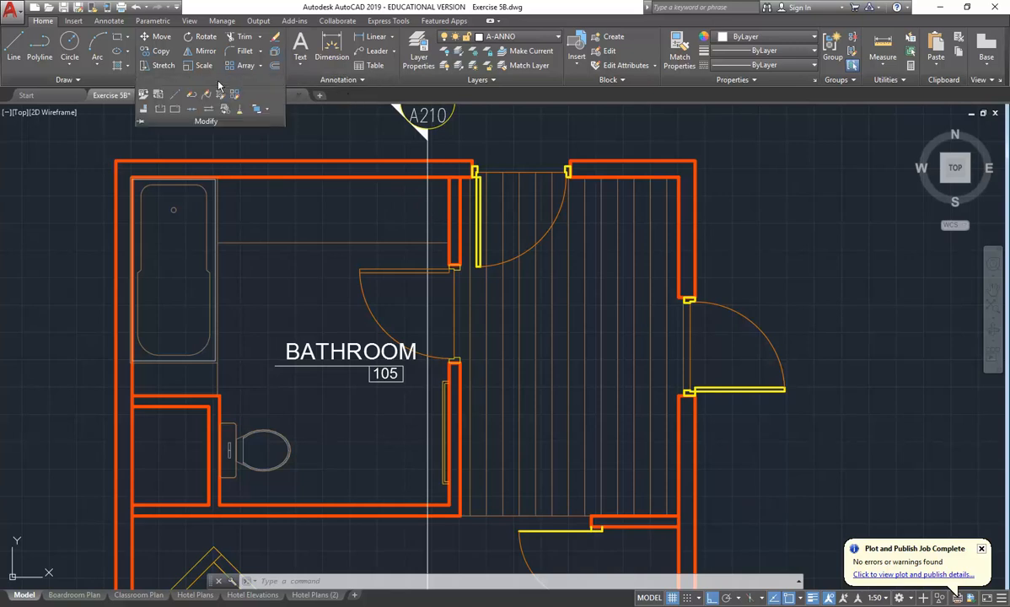
left_click(160, 108)
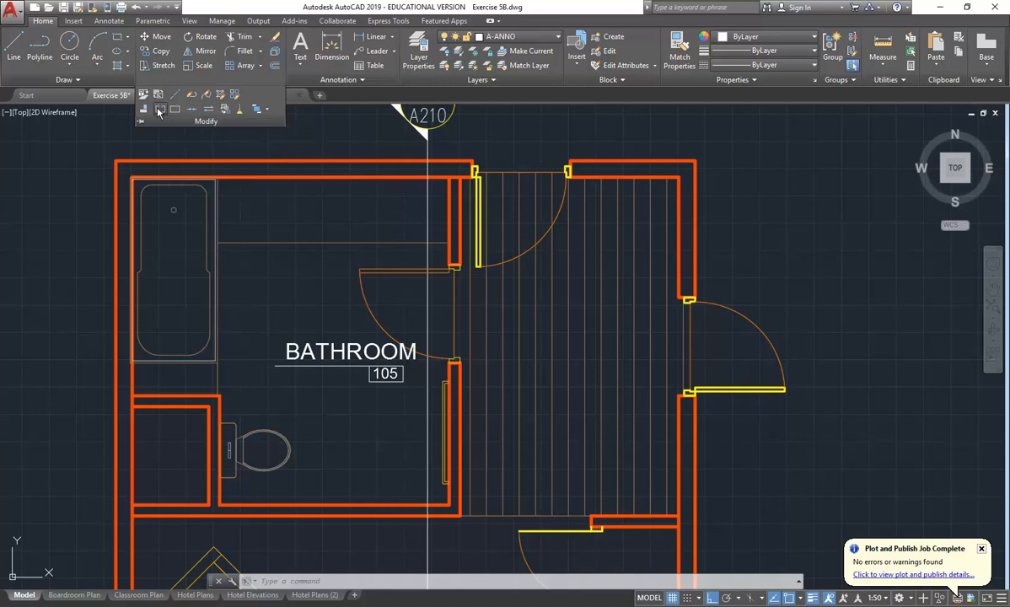
left_click(427, 196)
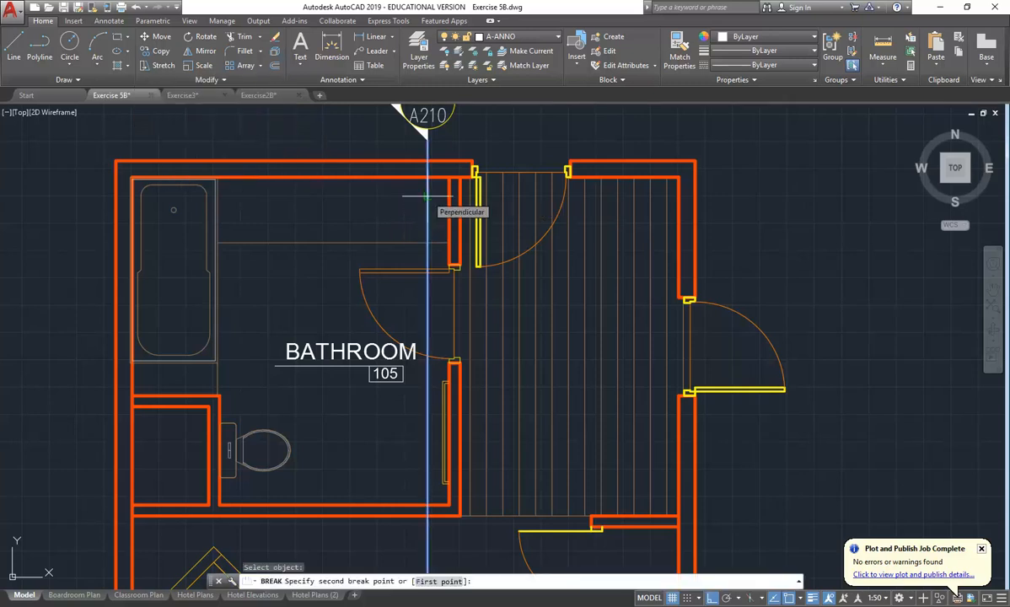
scroll(406, 294, "down", 3)
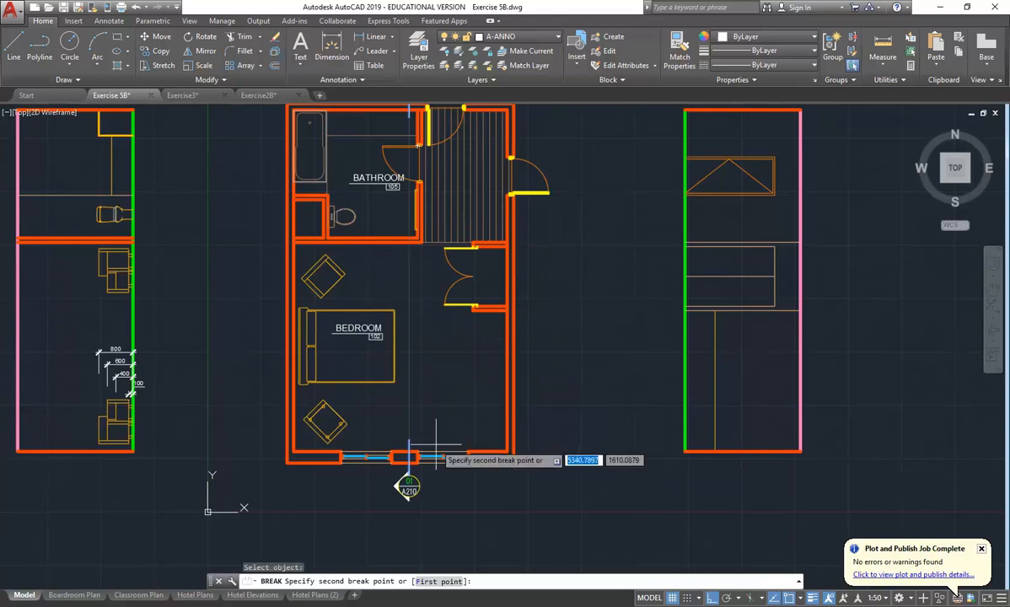
scroll(409, 426, "up", 2)
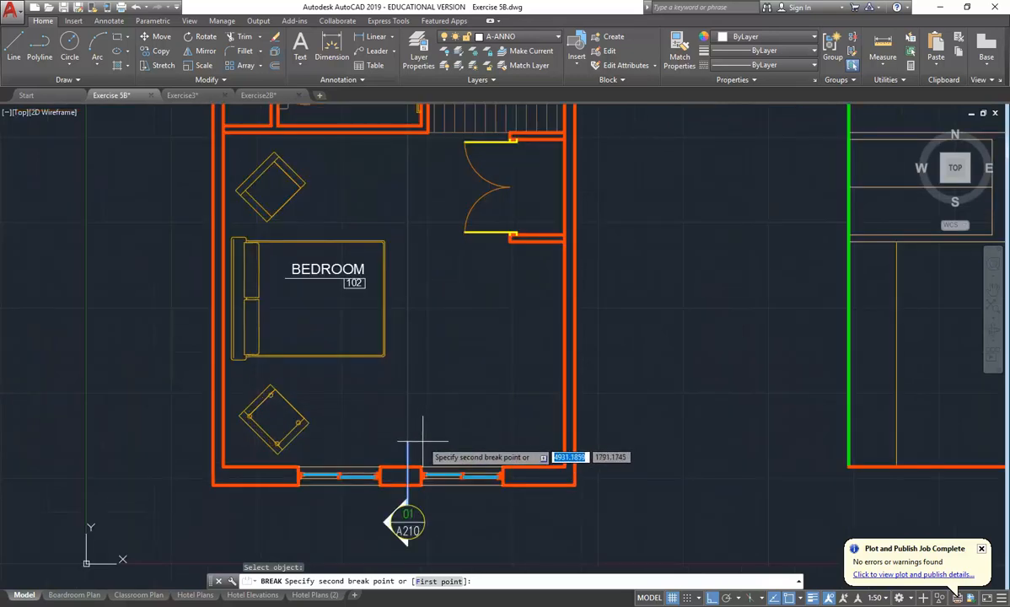
left_click(424, 440)
scroll(408, 399, "down", 3)
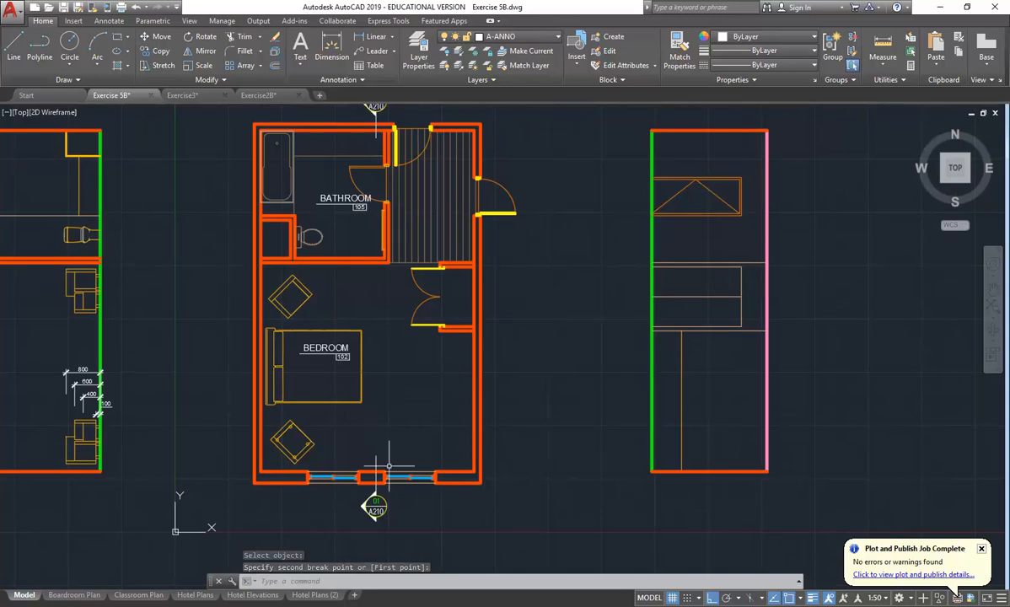
Step: Shorten the section line stub at the window wall by lowering its upper endpoint slightly
scroll(374, 496, "up", 3)
scroll(375, 491, "up", 2)
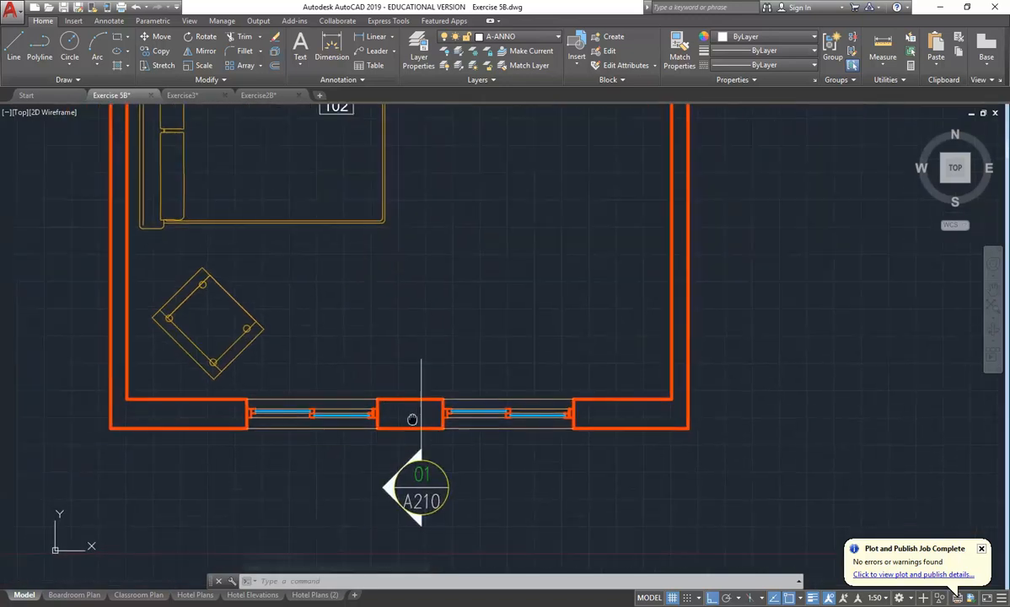
left_click(419, 345)
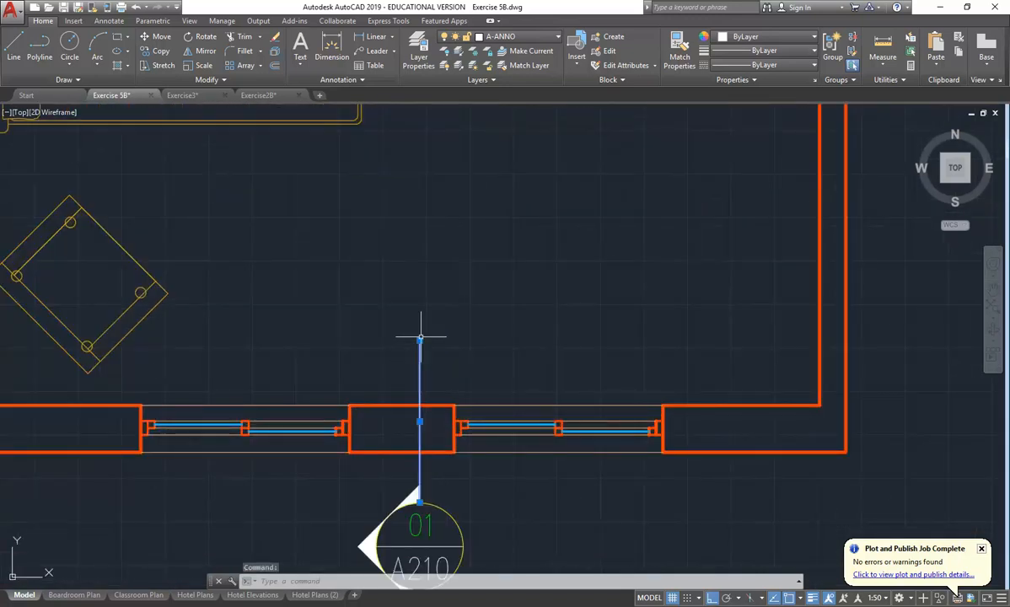
left_click(419, 340)
left_click(415, 368)
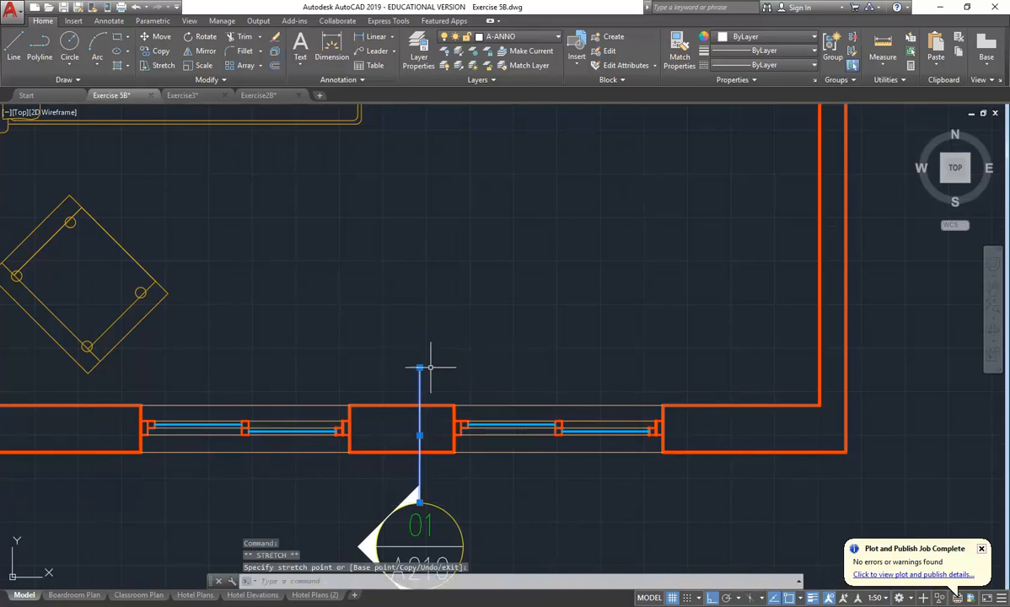
key("Escape")
key("Escape")
Step: Insert the REF-DET-50 block from the BLOCKS folder below the bedroom's window wall at scale 1, keeping its default attribute values
scroll(445, 324, "down", 5)
scroll(461, 354, "up", 2)
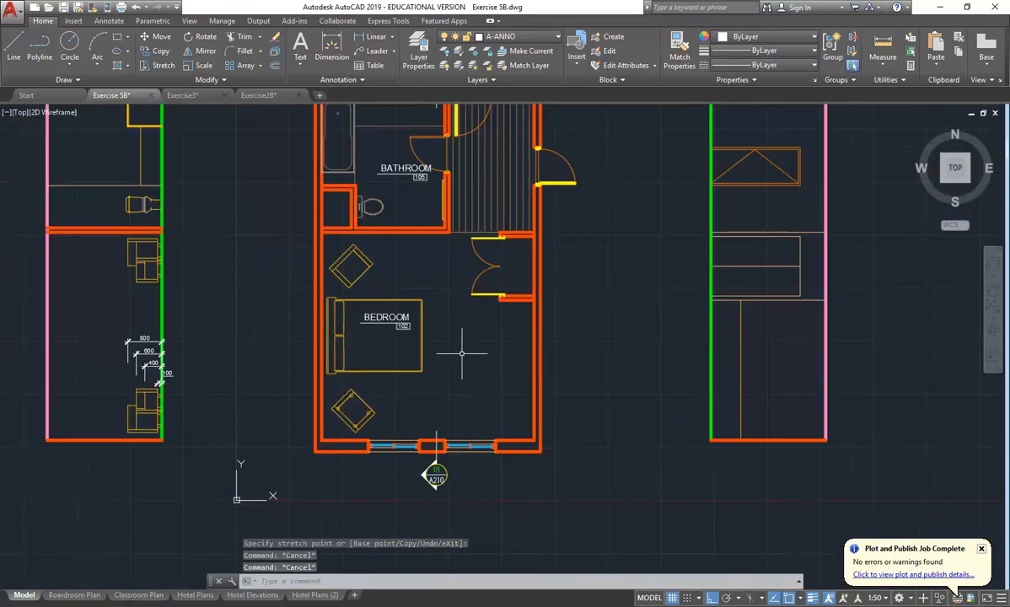
middle_click_drag(463, 331, 460, 378)
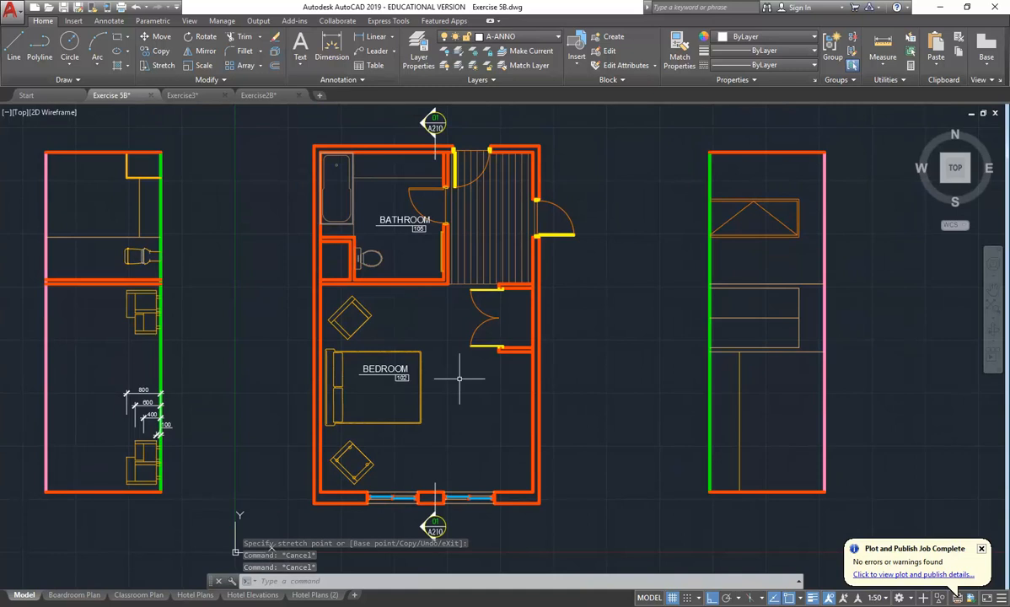
mouse_move(365, 250)
middle_mouse_down()
mouse_move(372, 277)
mouse_move(352, 245)
middle_mouse_up()
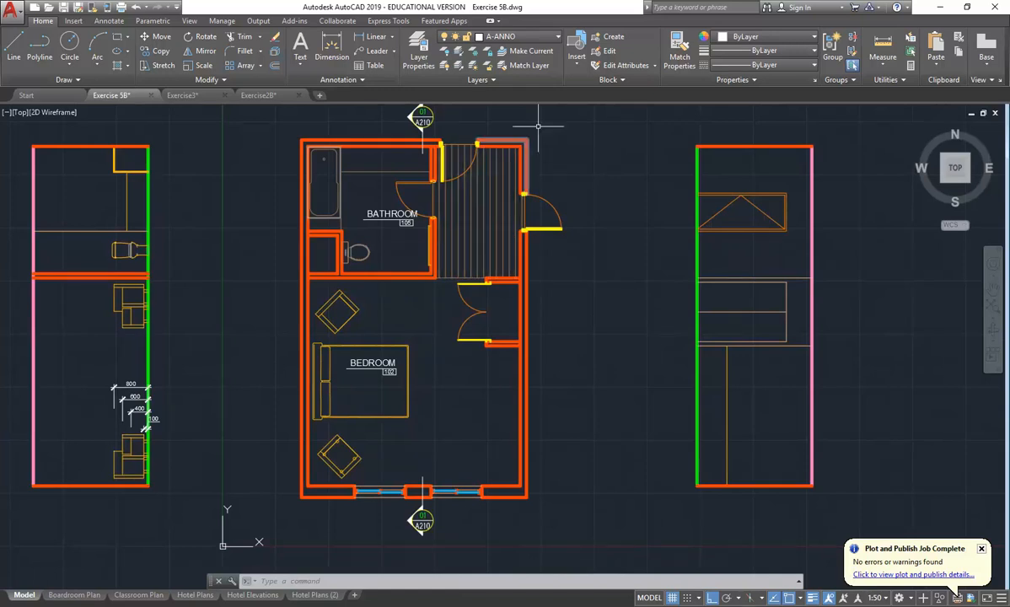
left_click(577, 59)
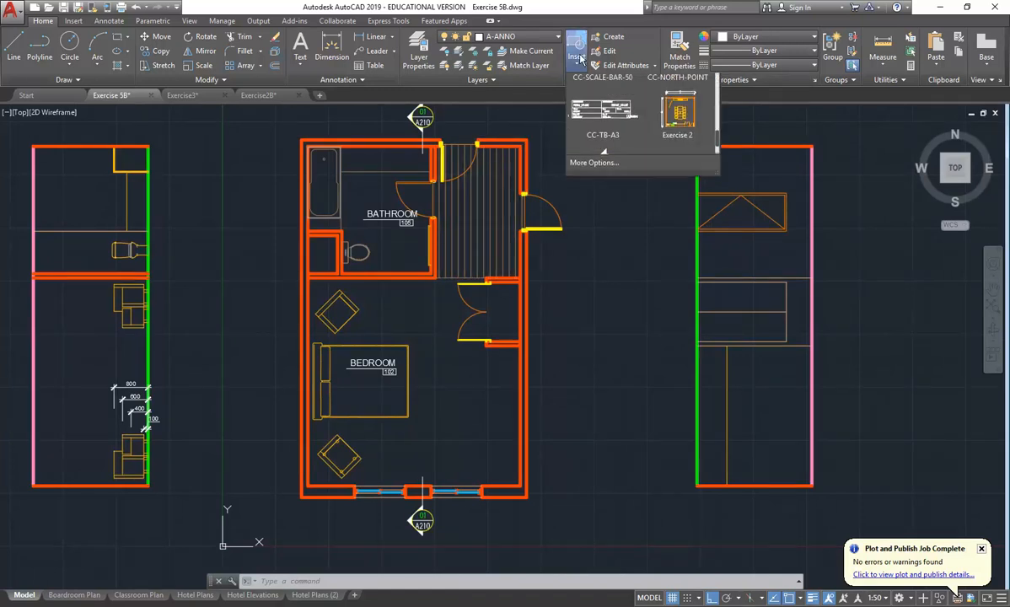
left_click(597, 198)
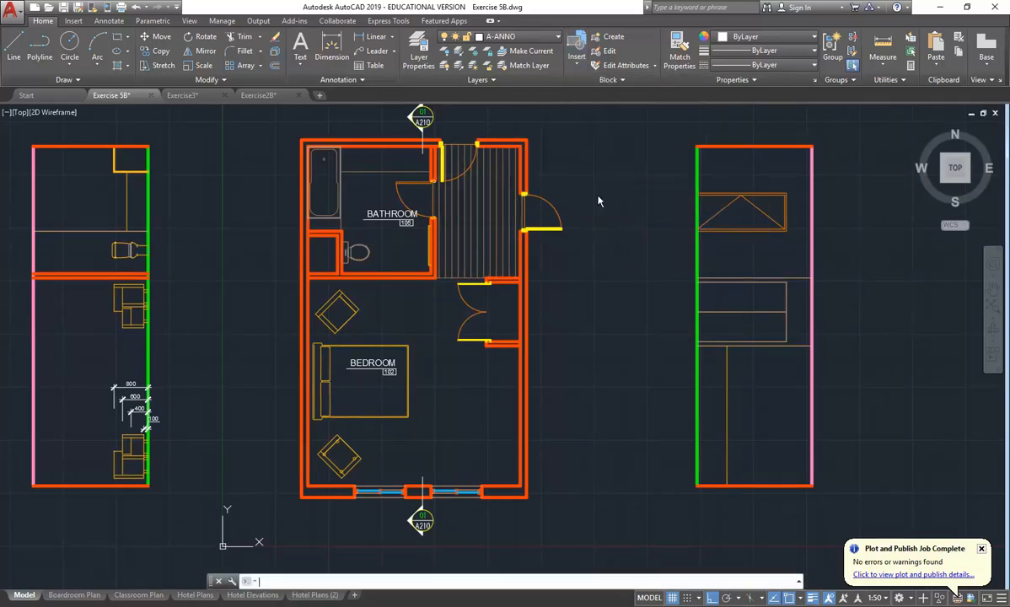
left_click(496, 151)
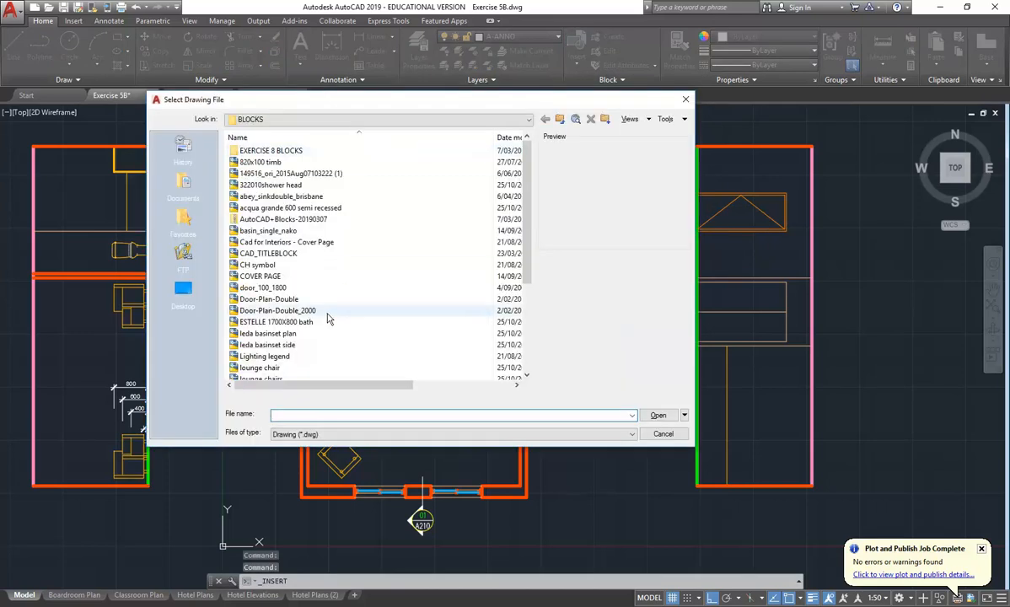
scroll(262, 287, "down", 4)
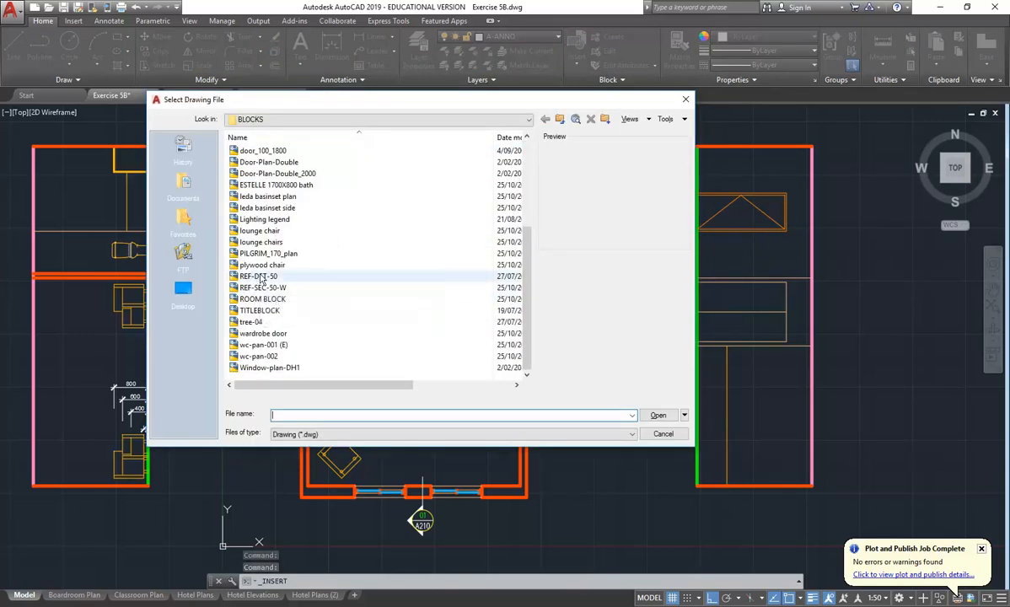
left_click(248, 276)
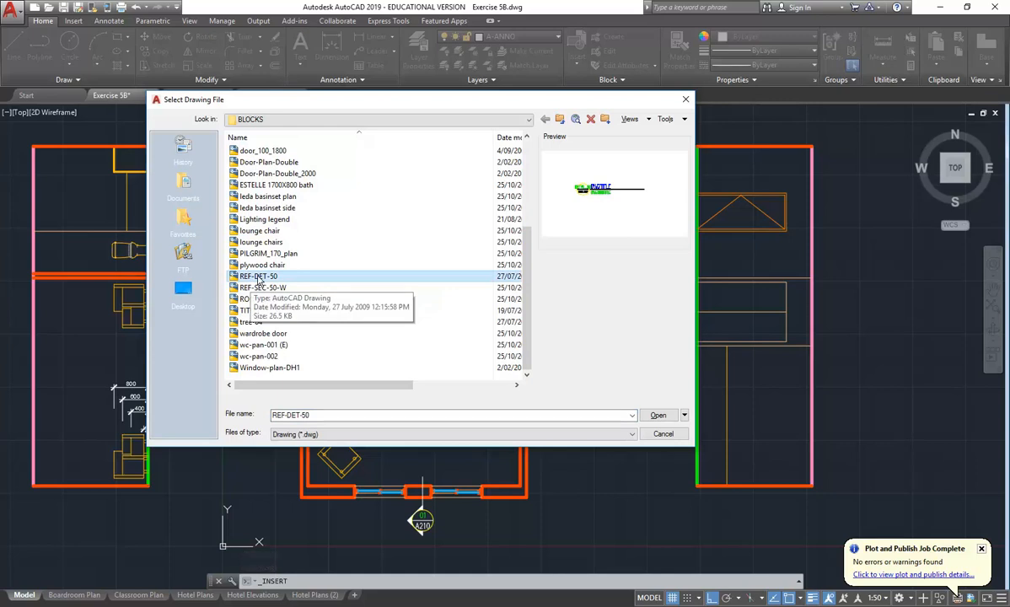
double_click(235, 276)
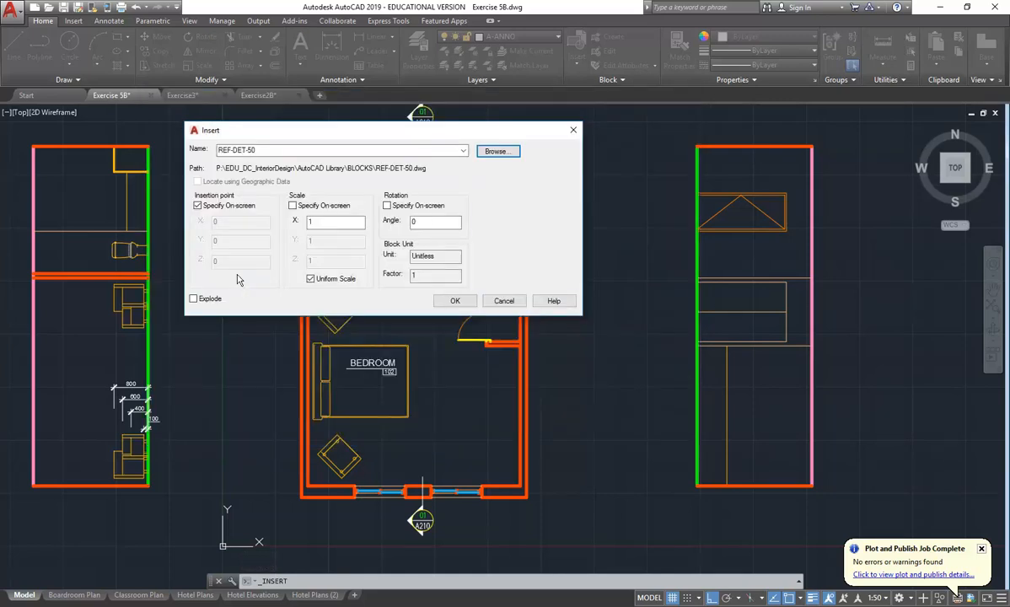
left_click(453, 301)
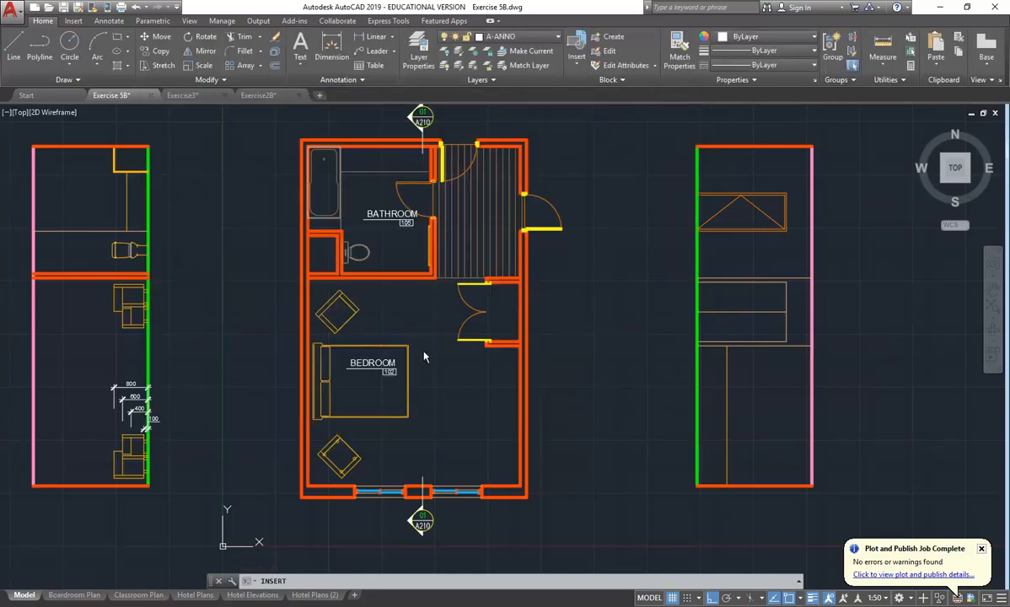
middle_click_drag(401, 419, 422, 395)
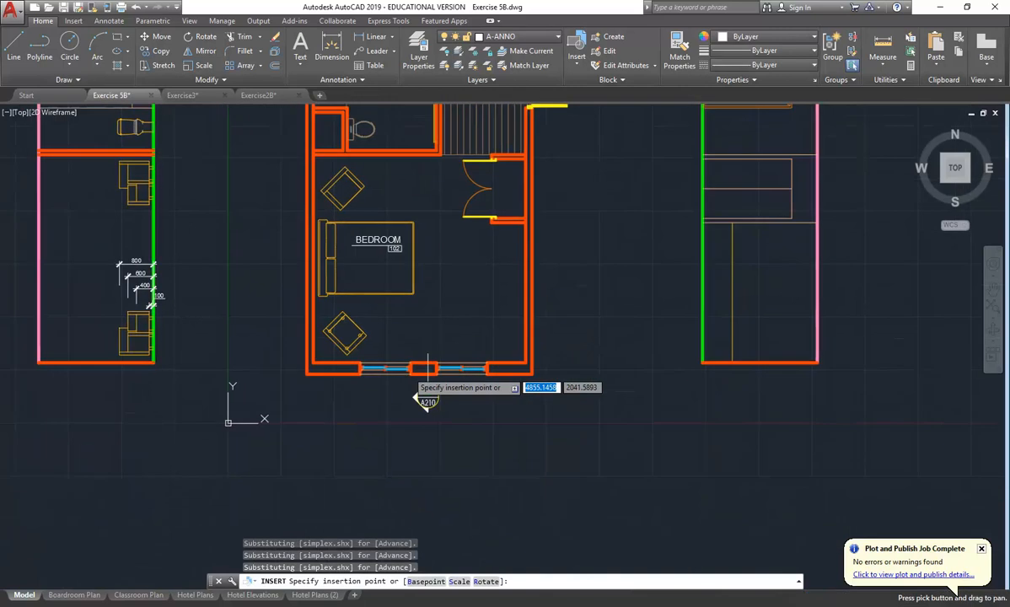
left_click(362, 426)
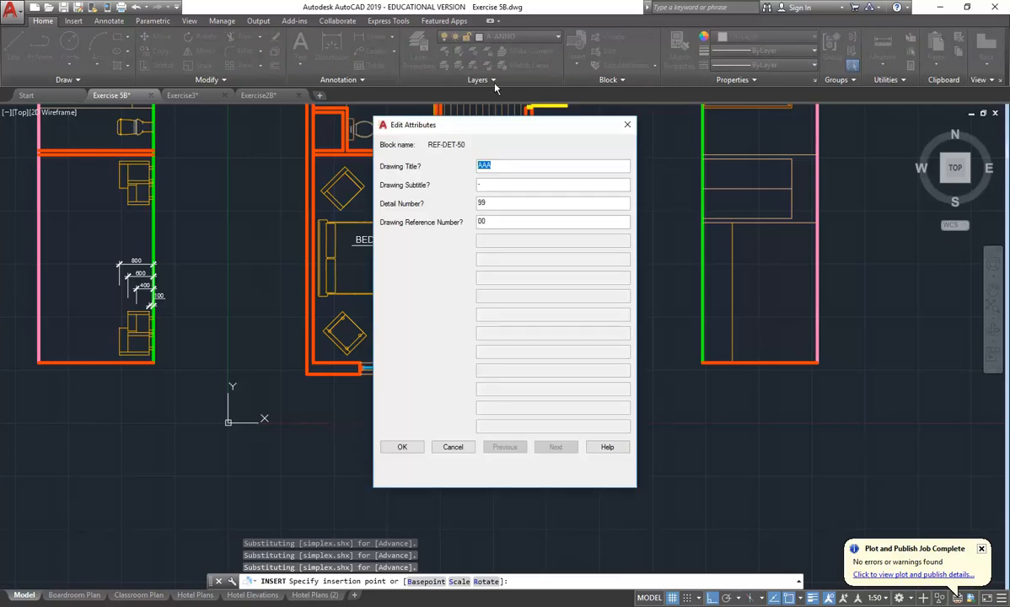
left_click(403, 448)
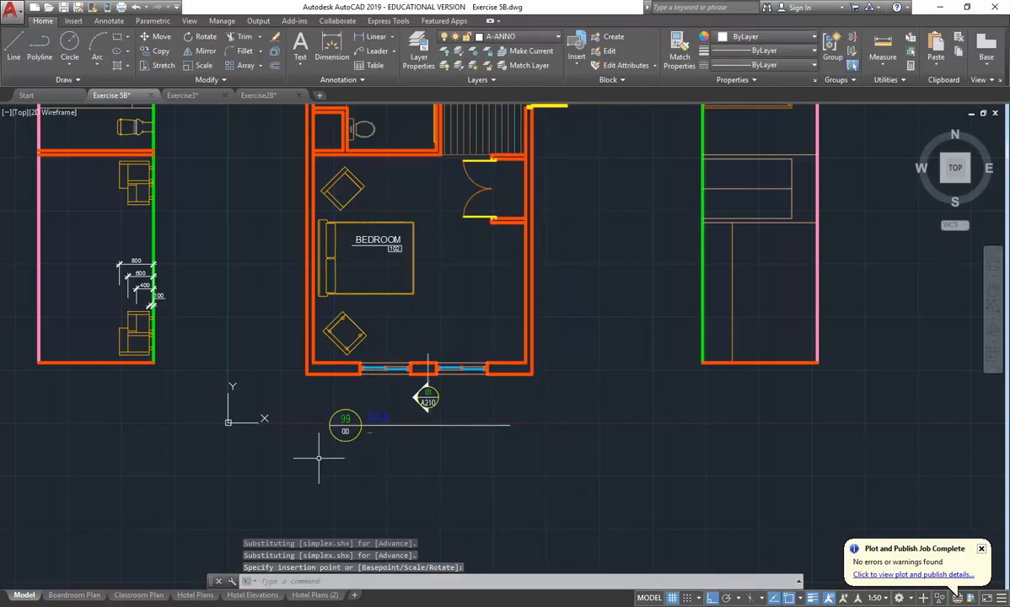
Step: On the Hotel Plans layout, extend the left plan viewport's lower edge downward to include the whole REF-DET-50 drawing title
left_click(76, 595)
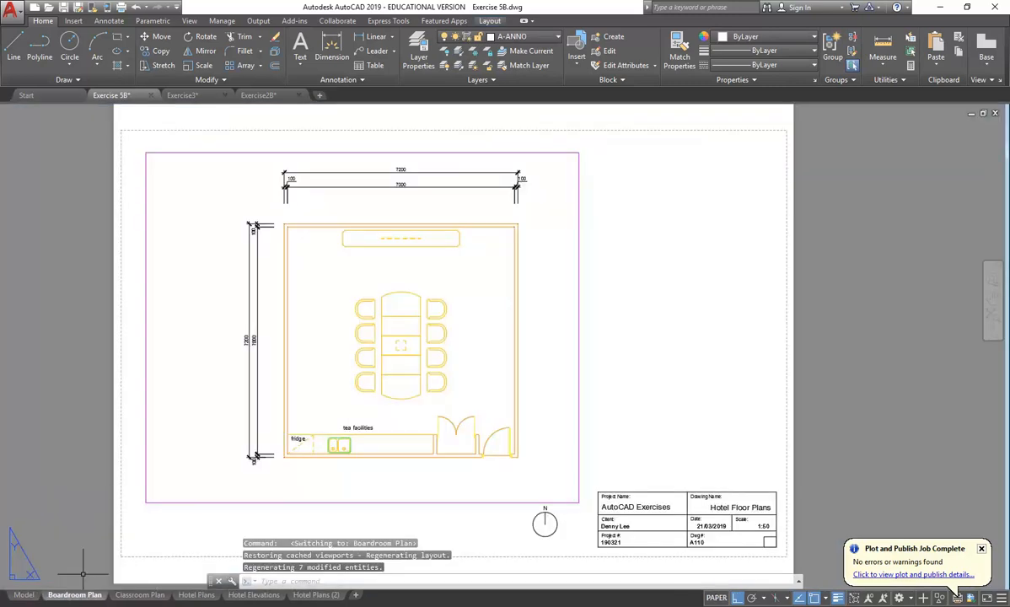
left_click(195, 595)
middle_click_drag(338, 443, 299, 413)
left_click(262, 437)
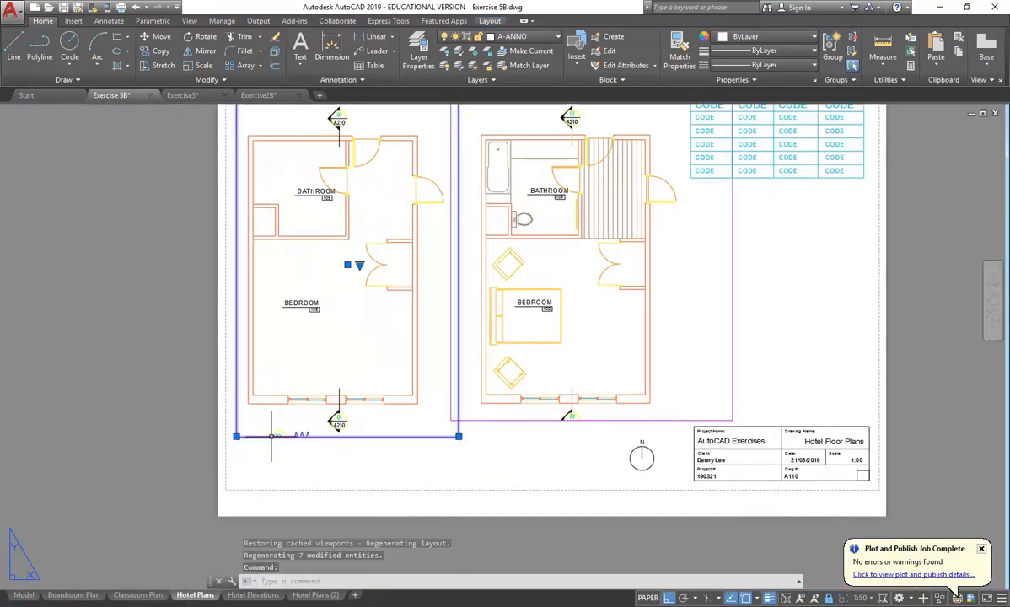
left_click(236, 437)
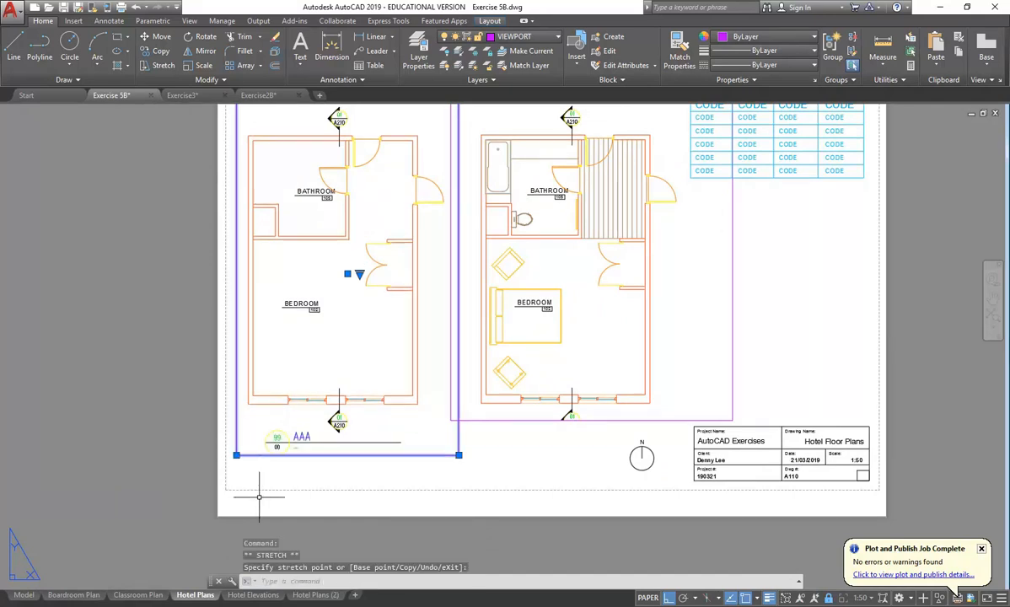
key("Escape")
key("Escape")
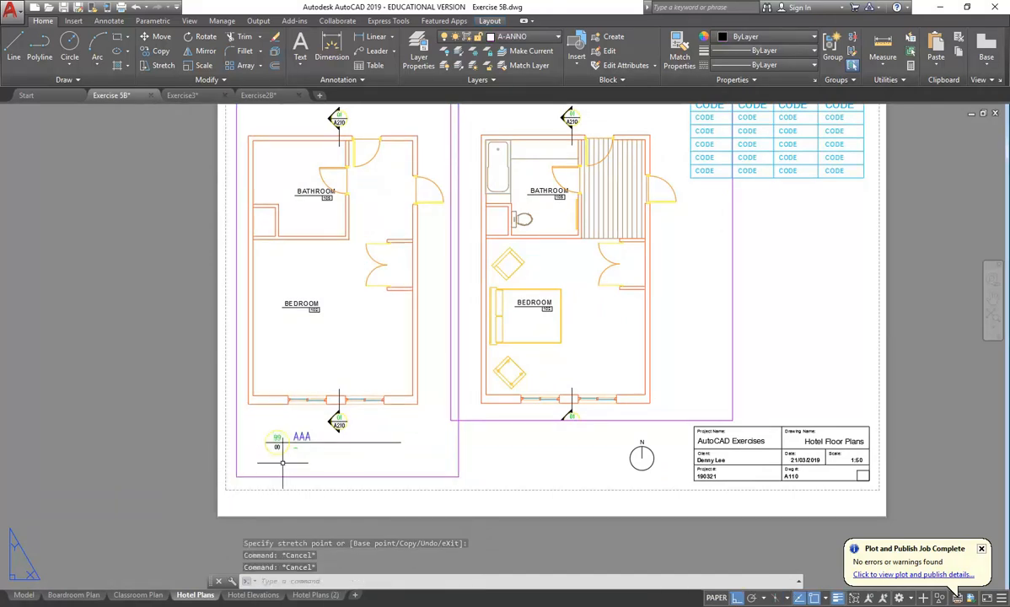
Step: Change the REF-DET-50 drawing title attribute in the left plan viewport to "Floor Plan"
scroll(288, 463, "up", 5)
double_click(285, 464)
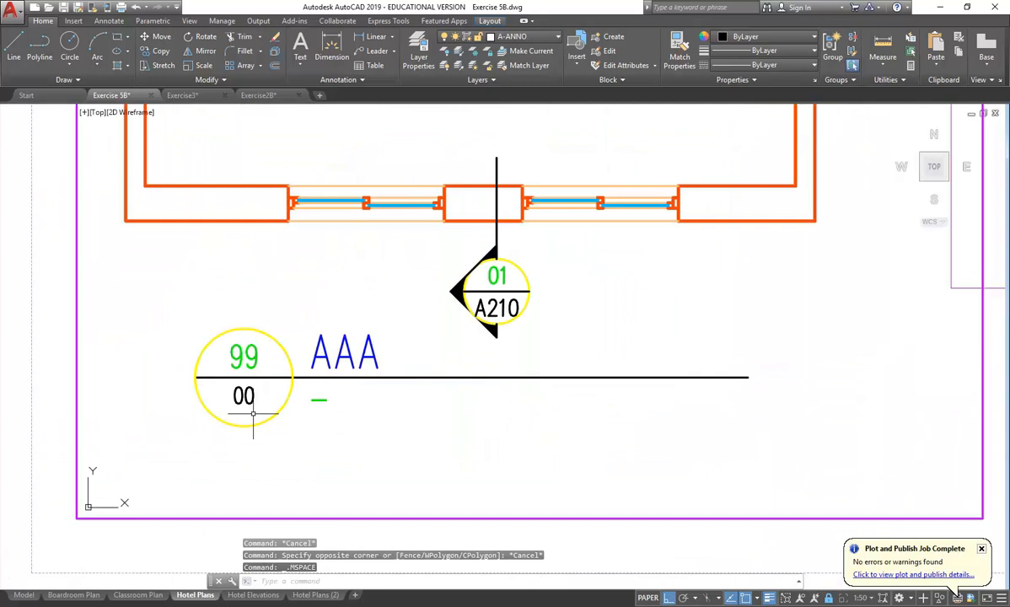
left_click(323, 354)
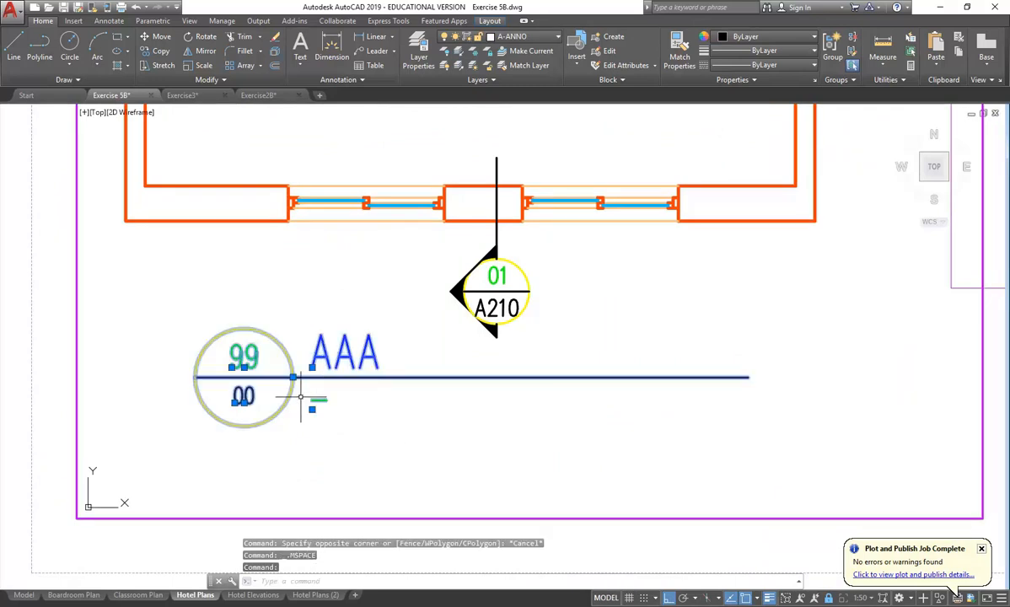
double_click(331, 352)
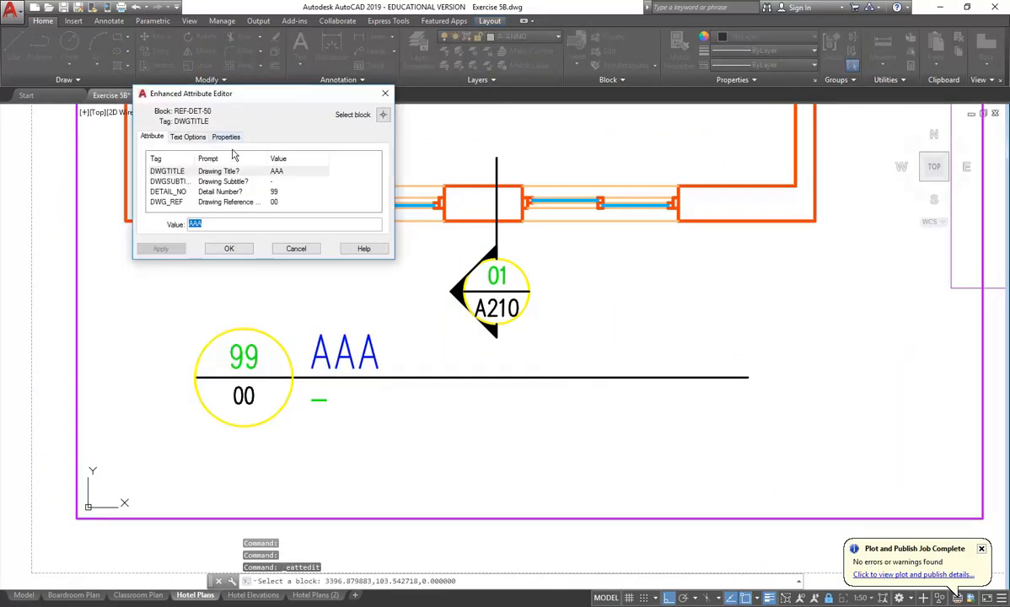
left_click(159, 173)
type("f")
key("BackSpace")
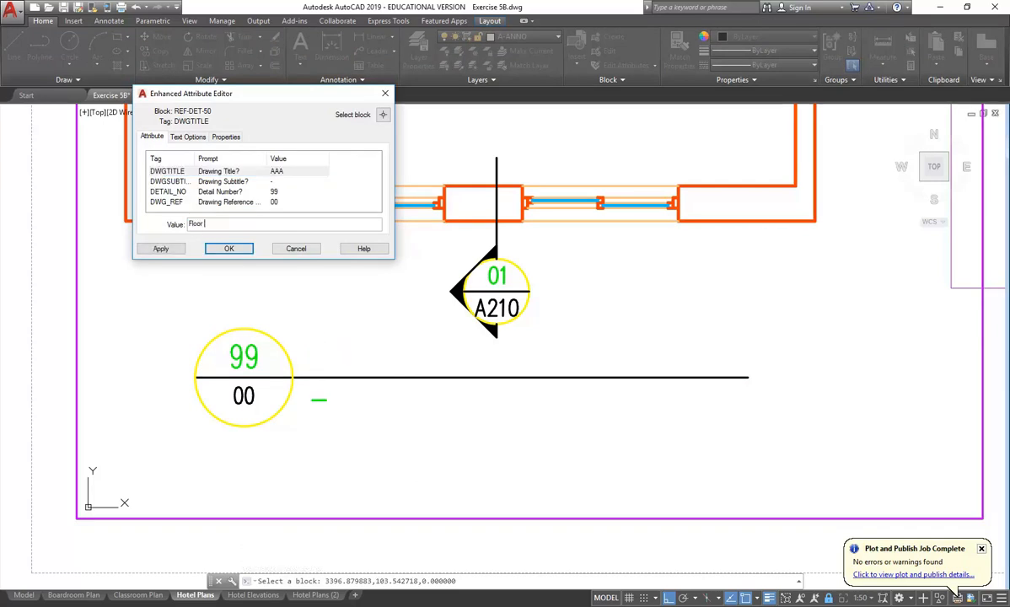
left_click(252, 248)
Step: In model space, make A-FLOOR-HATCH the current layer and turn off the A-ANNO layer
scroll(294, 373, "down", 3)
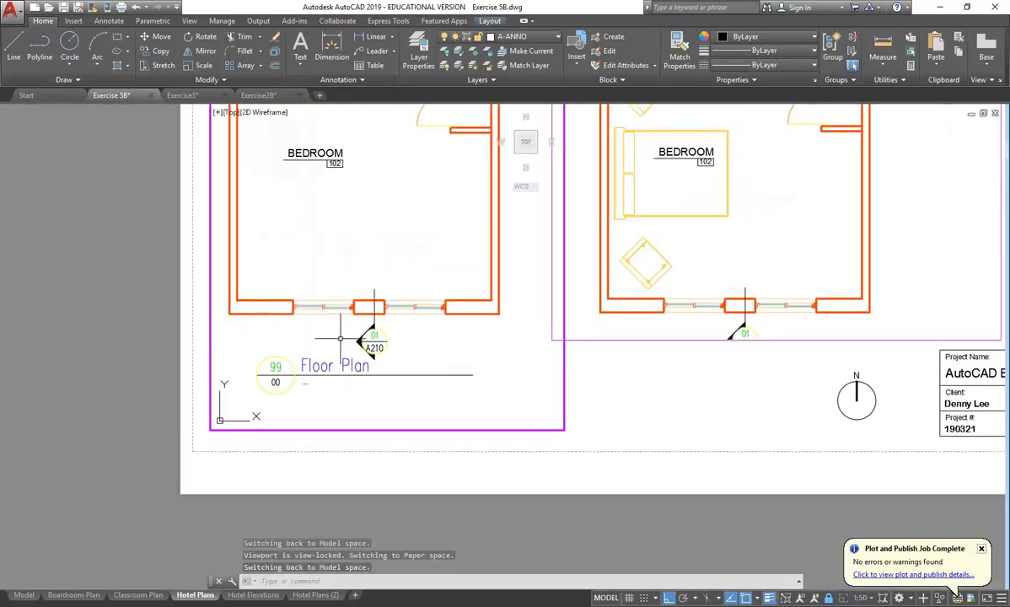
middle_click_drag(350, 283, 270, 361)
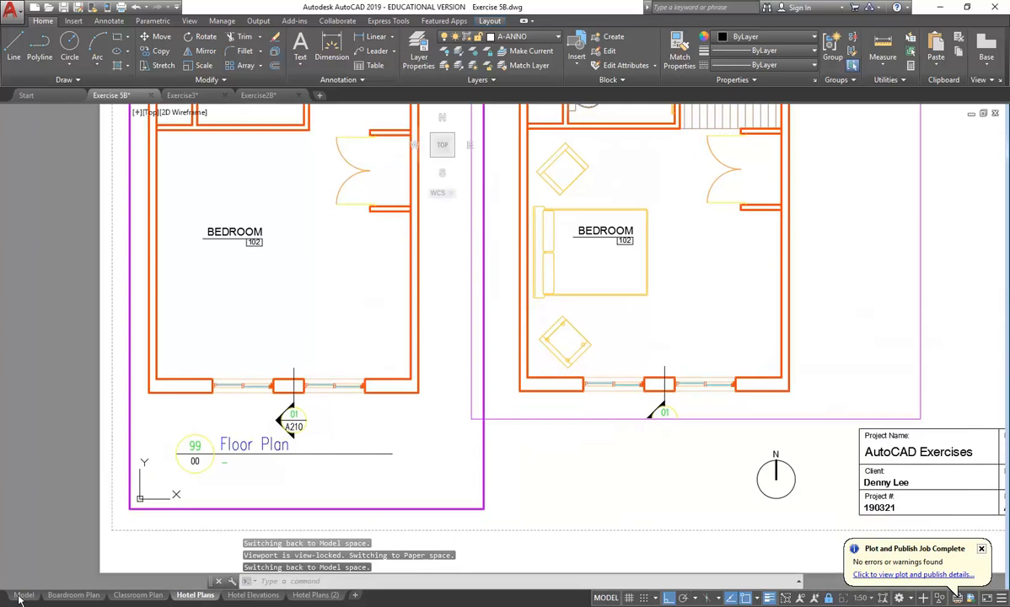
left_click(24, 595)
scroll(302, 365, "down", 2)
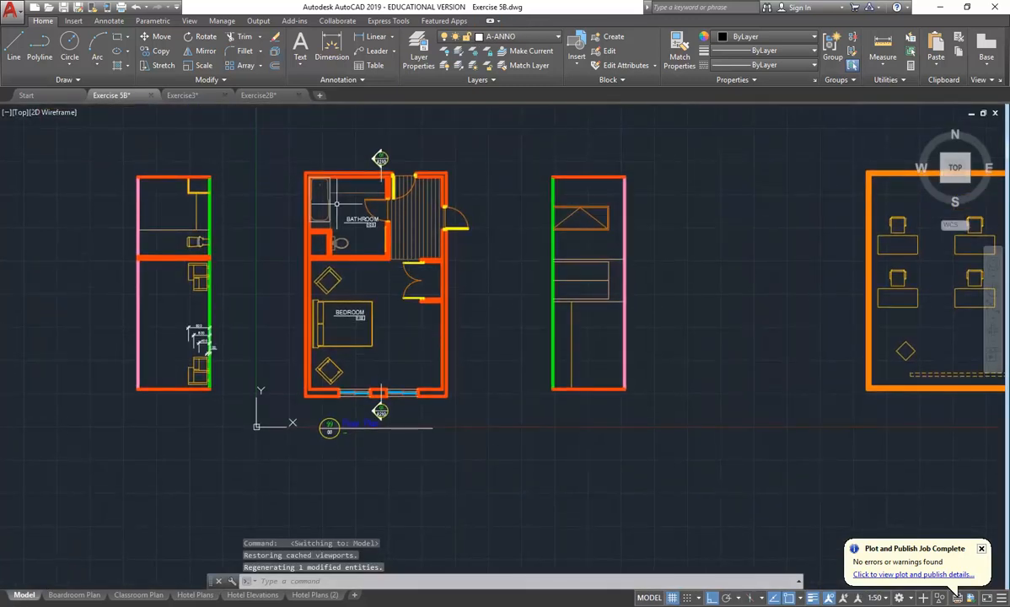
scroll(376, 192, "up", 4)
scroll(385, 199, "up", 4)
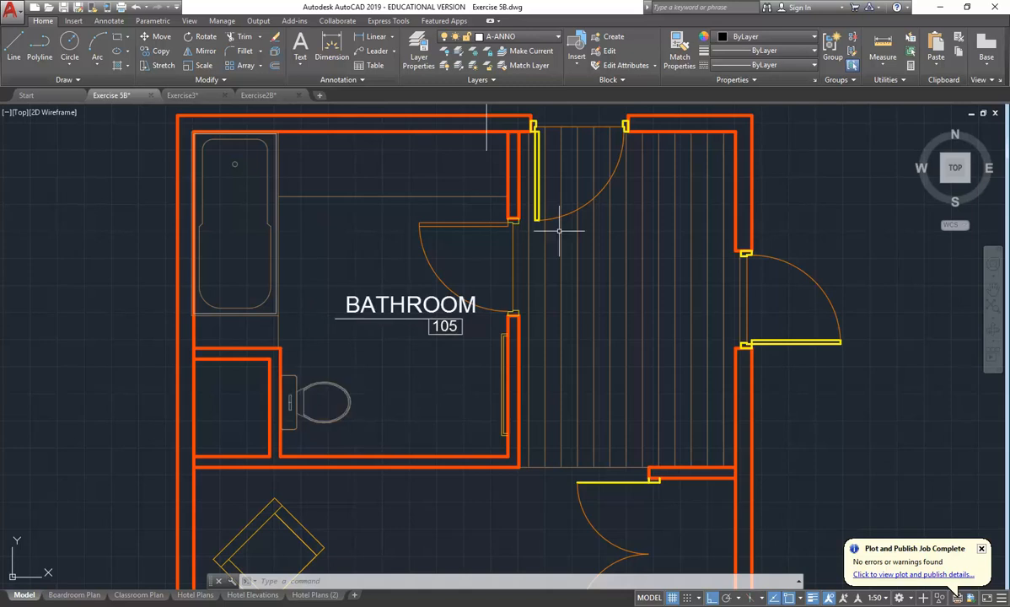
left_click(502, 38)
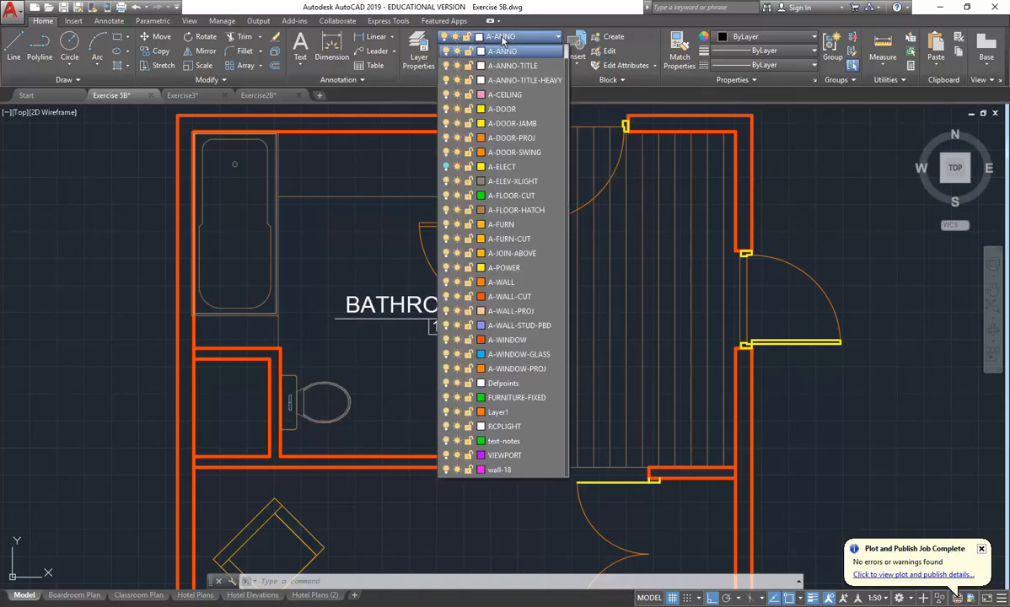
left_click(513, 210)
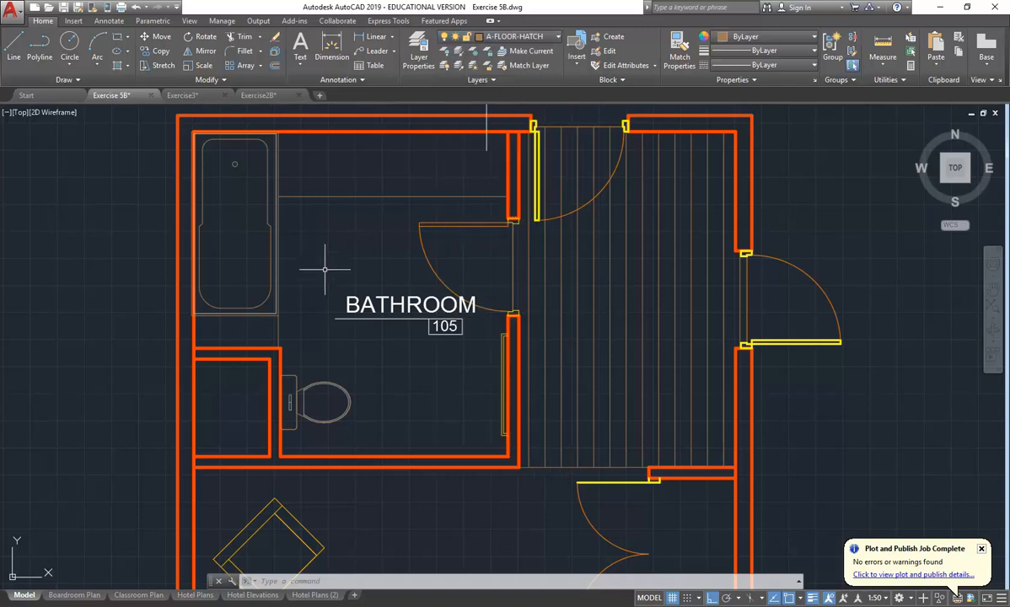
left_click(508, 38)
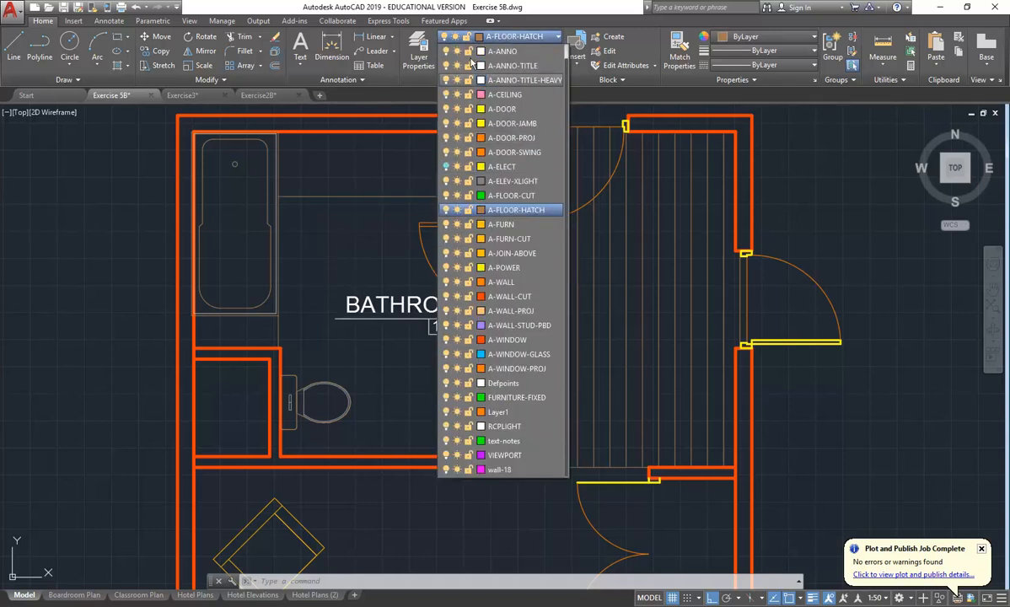
left_click(446, 52)
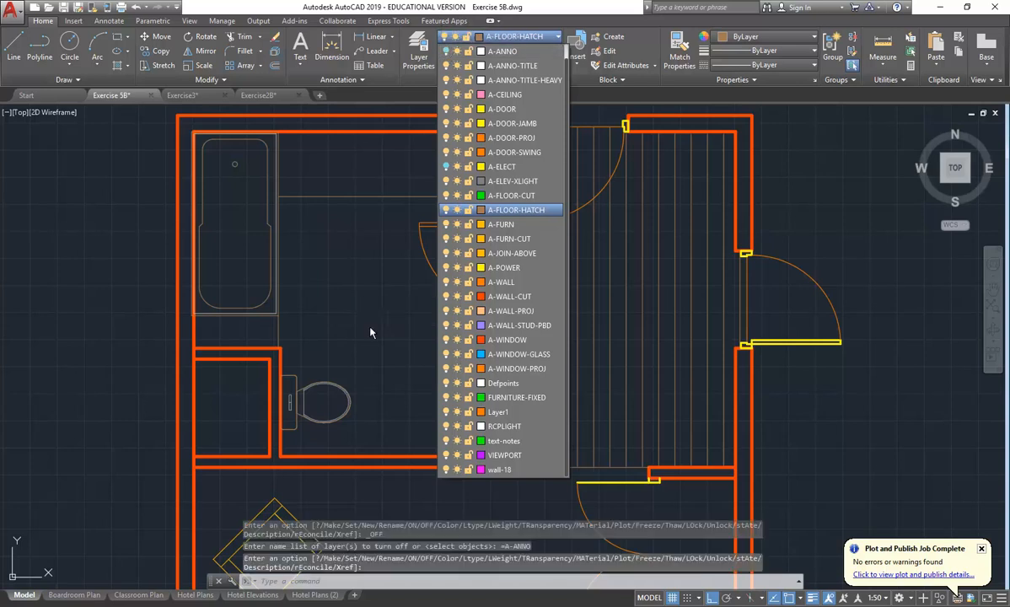
left_click(349, 302)
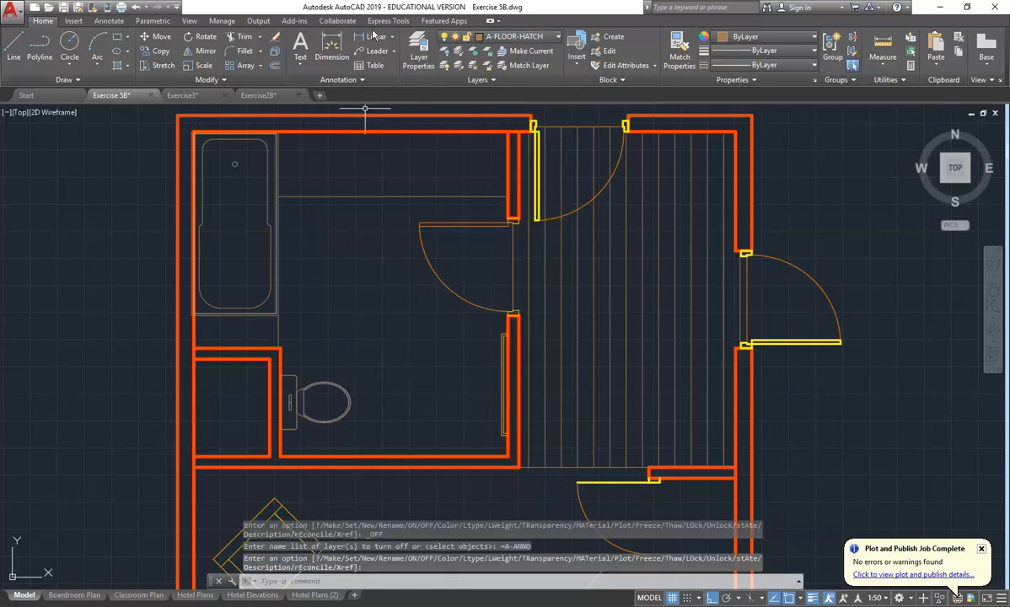
Step: Start a hatch with the hatch type set to User defined
left_click(119, 67)
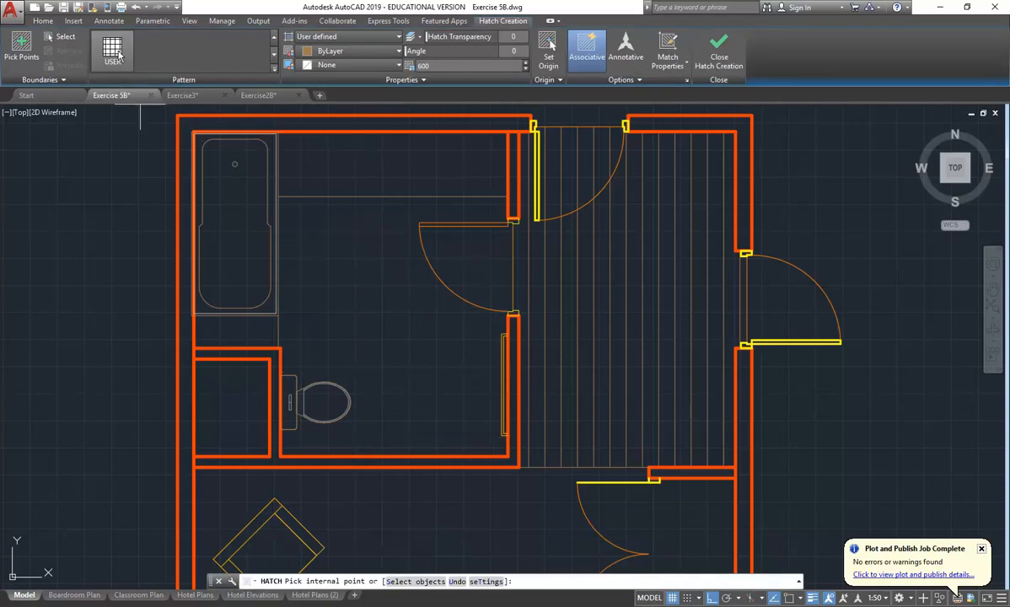
left_click(329, 37)
left_click(324, 89)
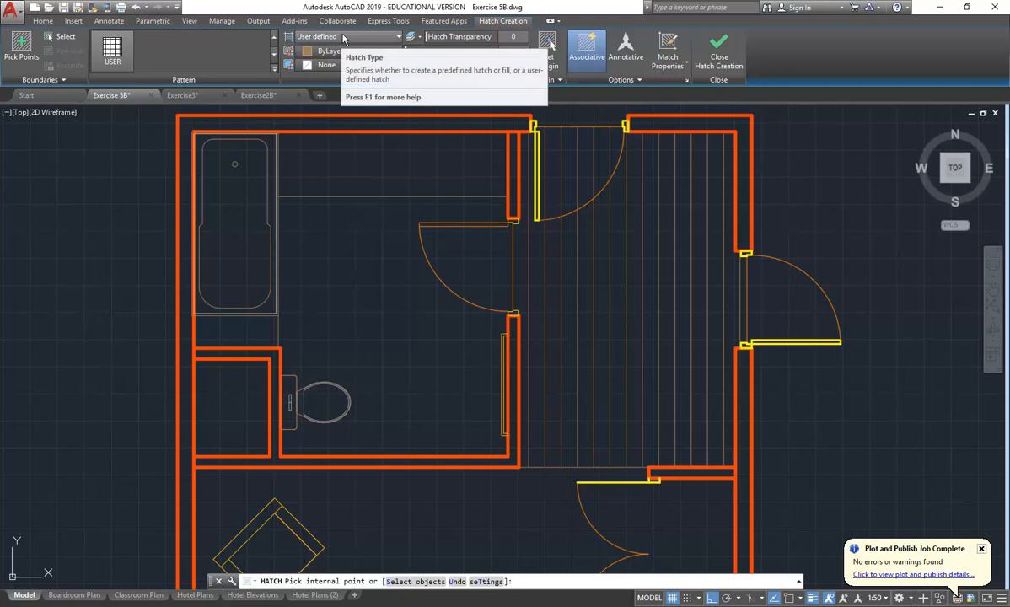
Step: Look through the predefined hatch patterns, then return the hatch type to User defined
left_click(325, 37)
left_click(311, 76)
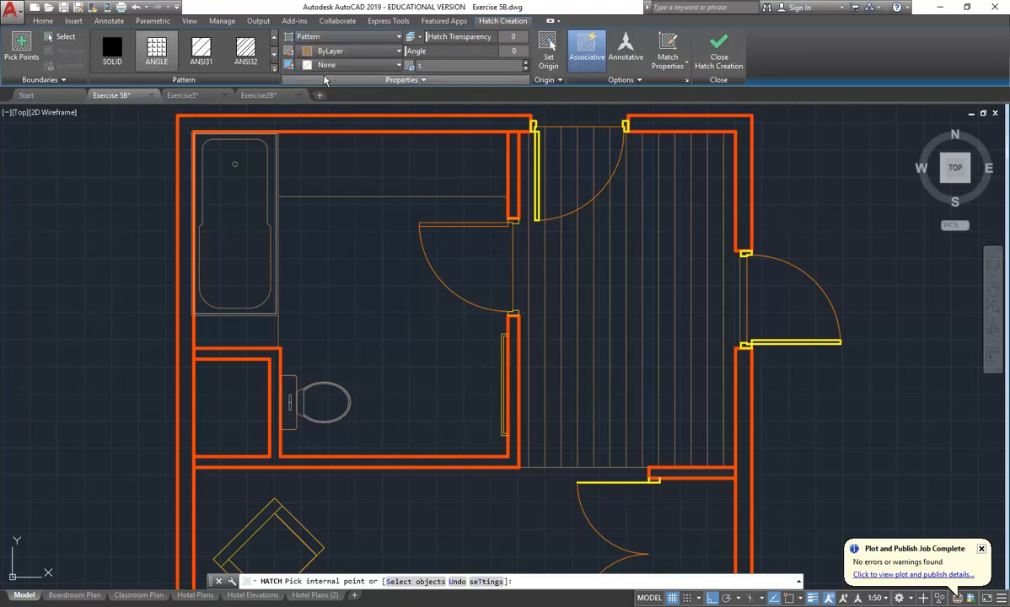
left_click(275, 66)
scroll(201, 177, "down", 8)
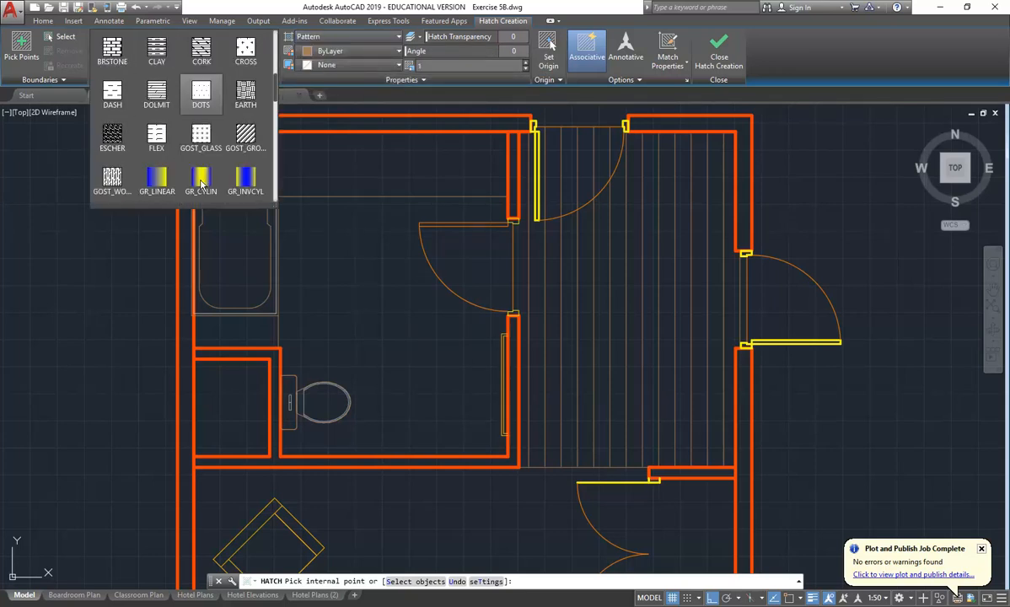
scroll(202, 178, "down", 6)
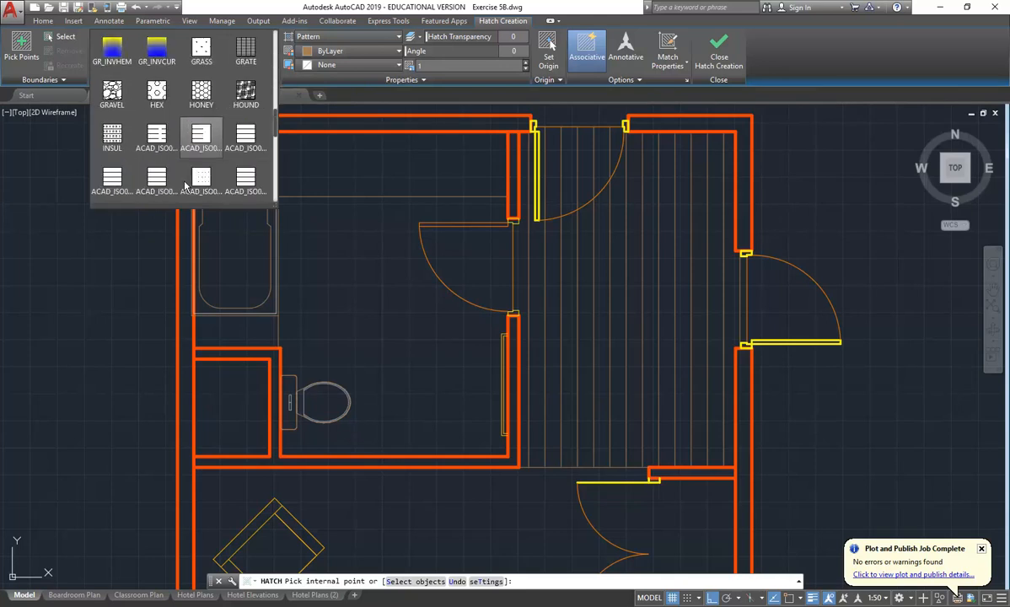
scroll(173, 189, "down", 4)
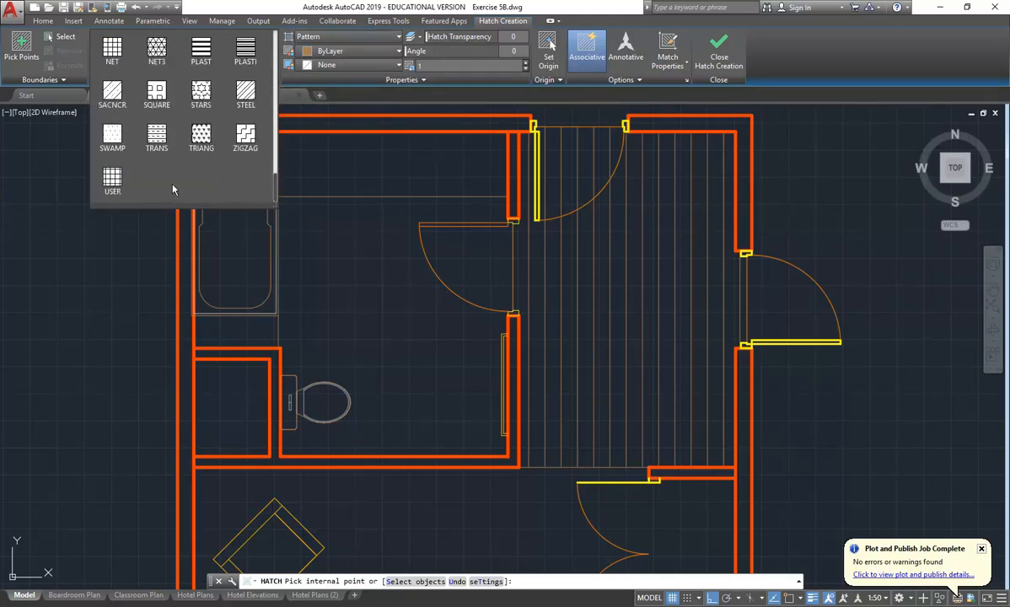
scroll(173, 189, "up", 14)
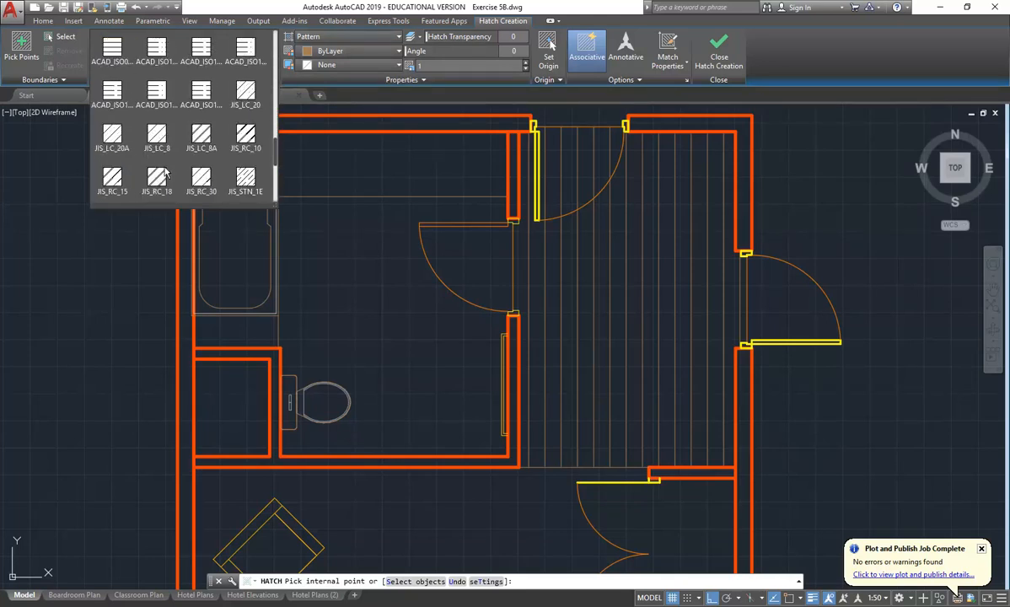
left_click(340, 39)
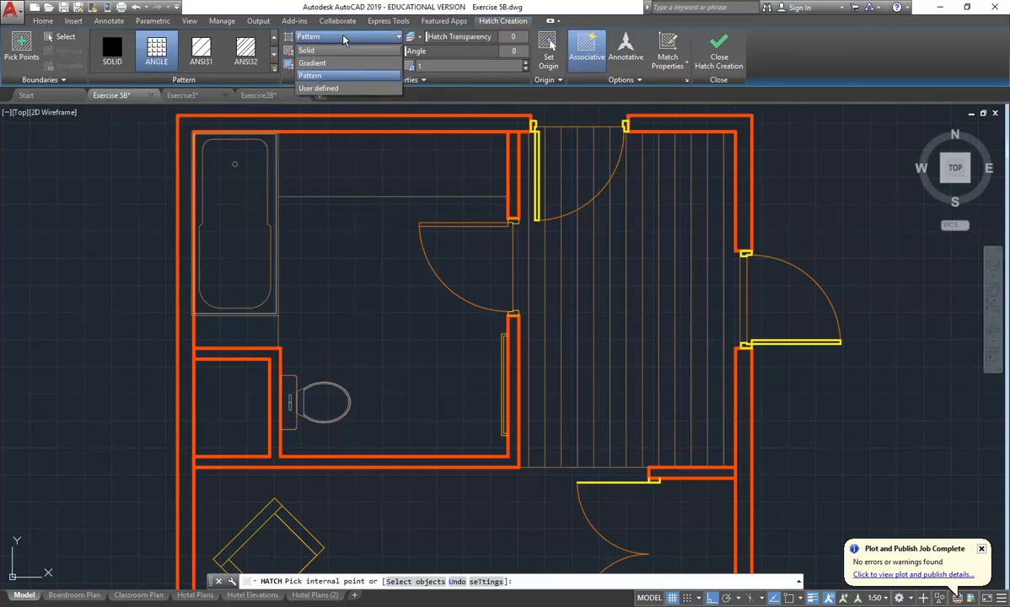
left_click(319, 88)
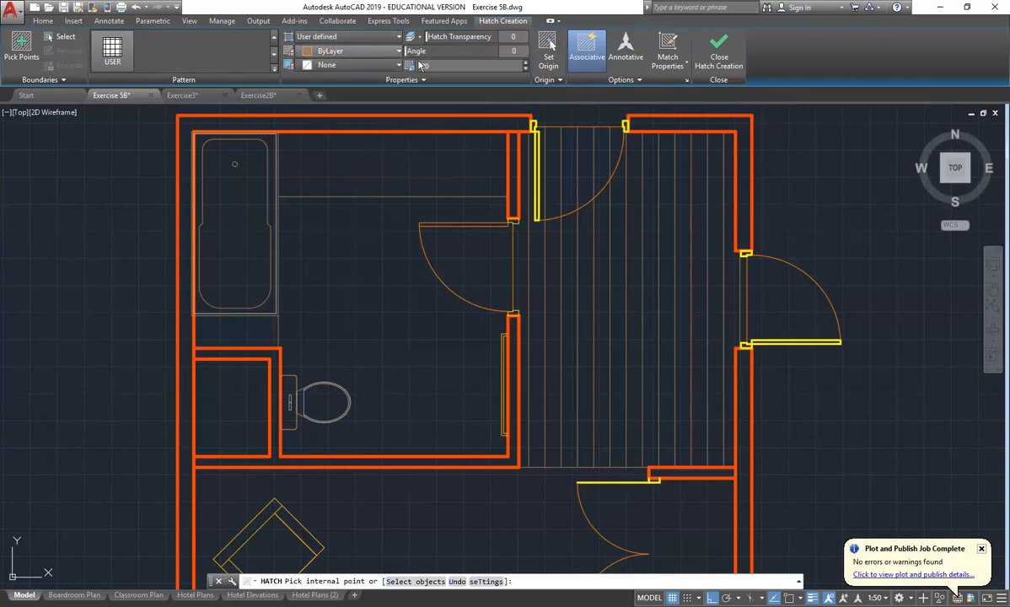
Step: Apply the user-defined hatch to the bathroom floor with double lines at a spacing of 600
left_click(457, 65)
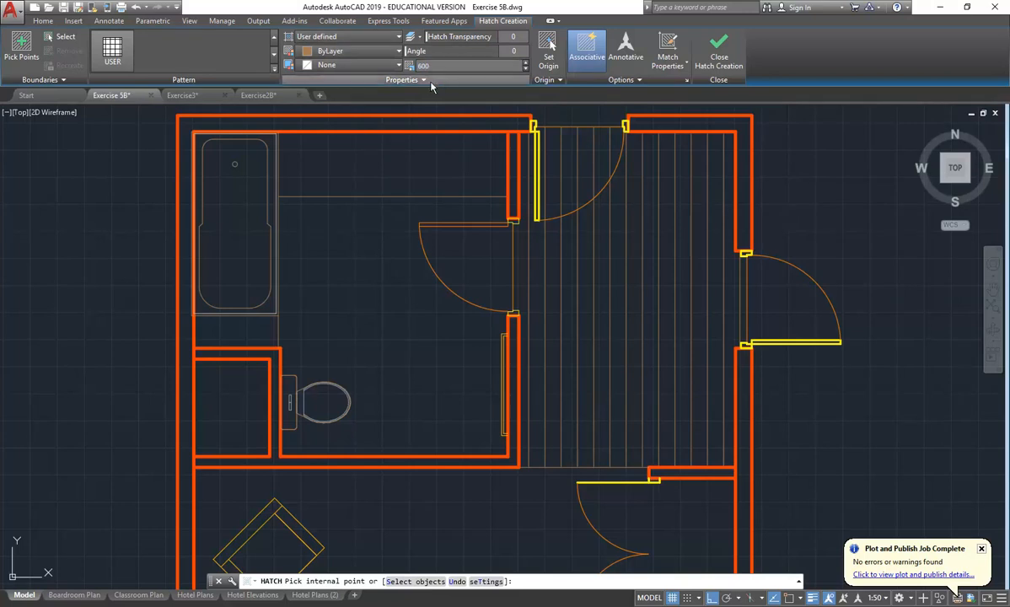
left_click(421, 81)
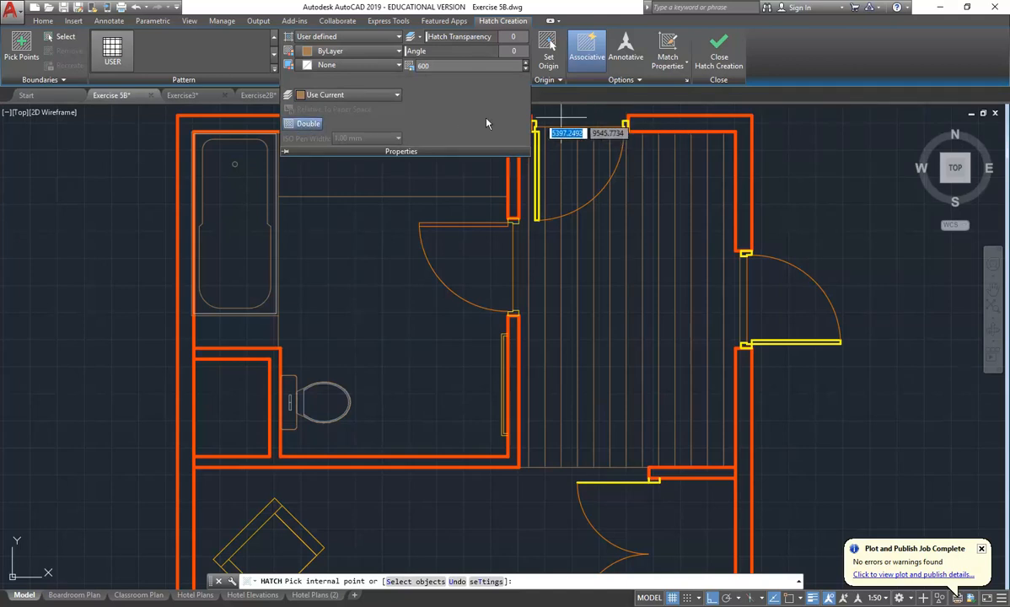
left_click(301, 125)
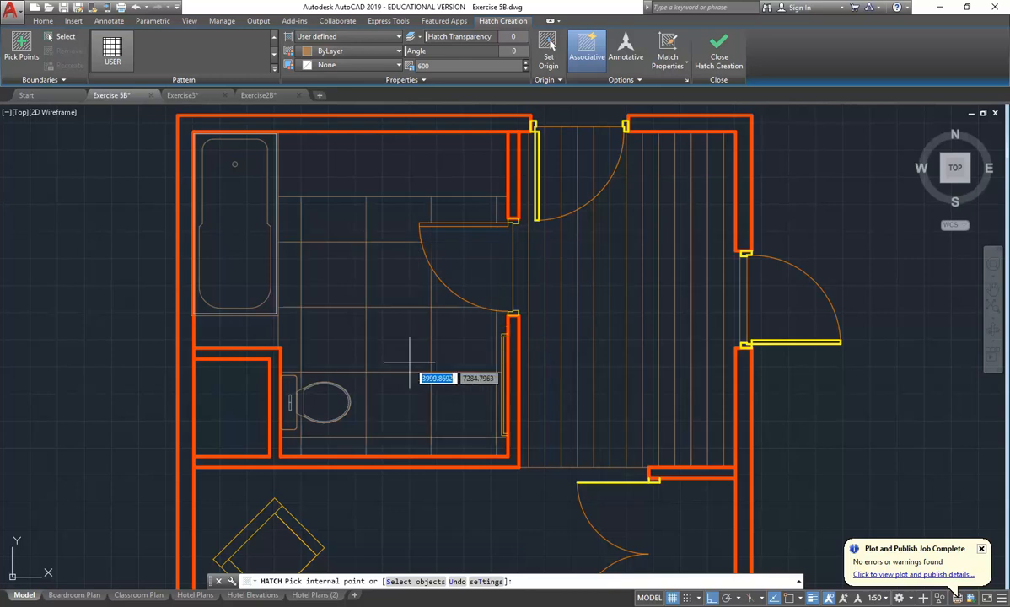
left_click(389, 321)
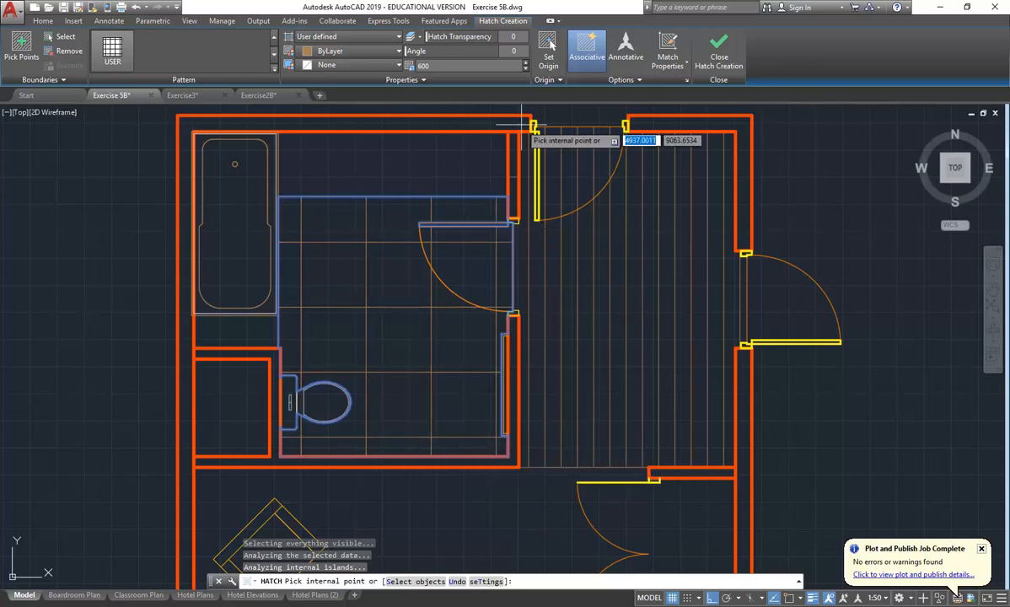
Step: Set the bathroom hatch's origin at the room's lower-right inner wall corner and finish the hatch
left_click(547, 46)
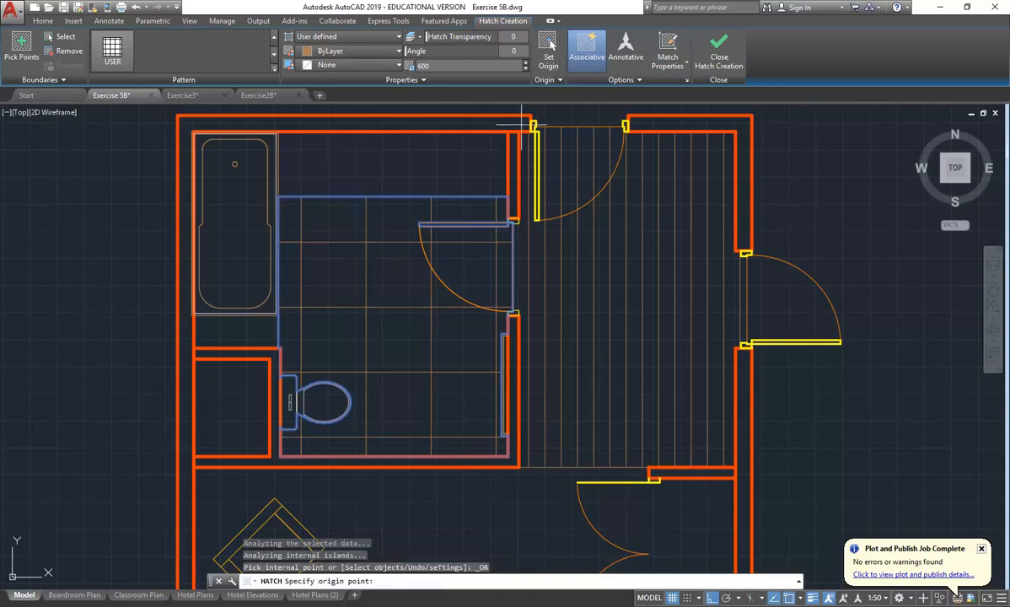
left_click(511, 453)
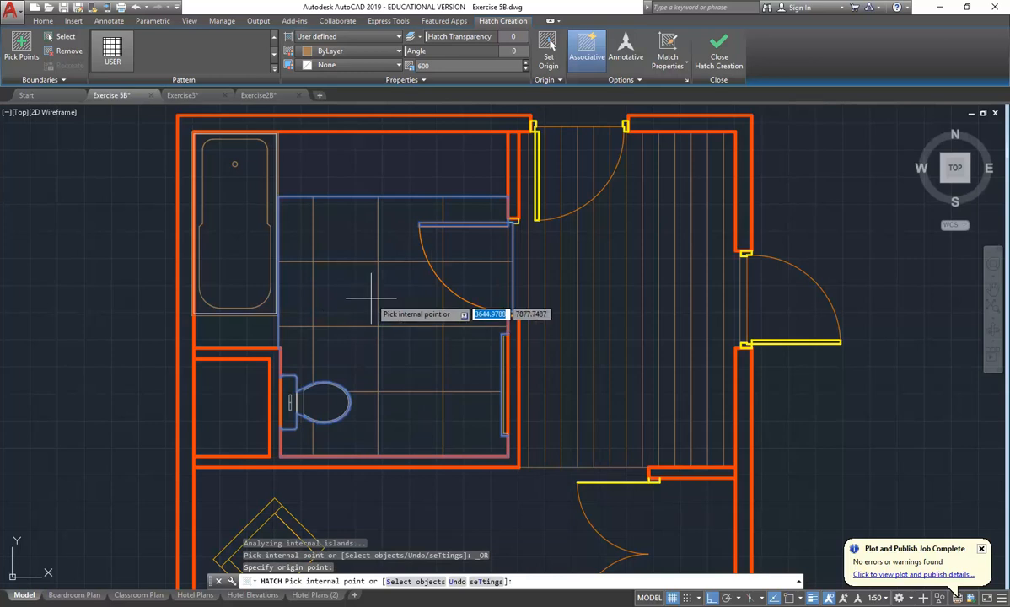
key("Return")
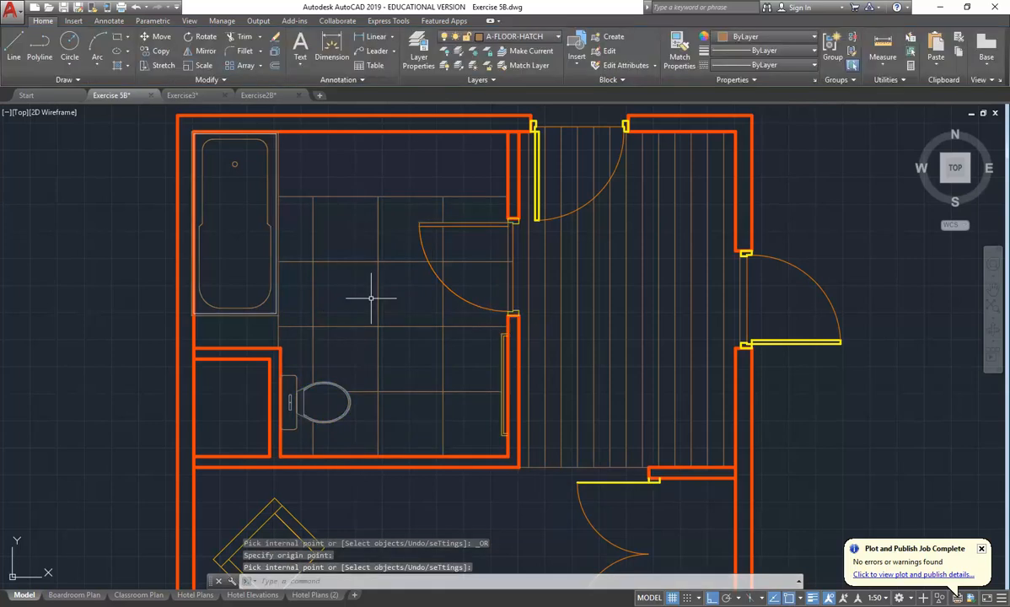
Step: Turn the A-ANNO layer back on to restore the plan's annotations
left_click(533, 37)
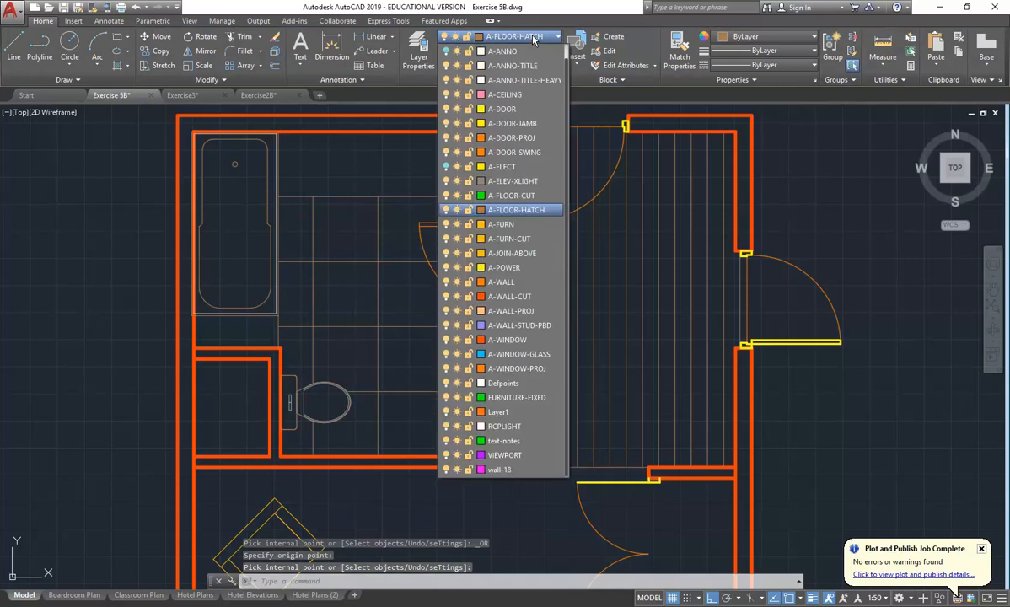
left_click(446, 52)
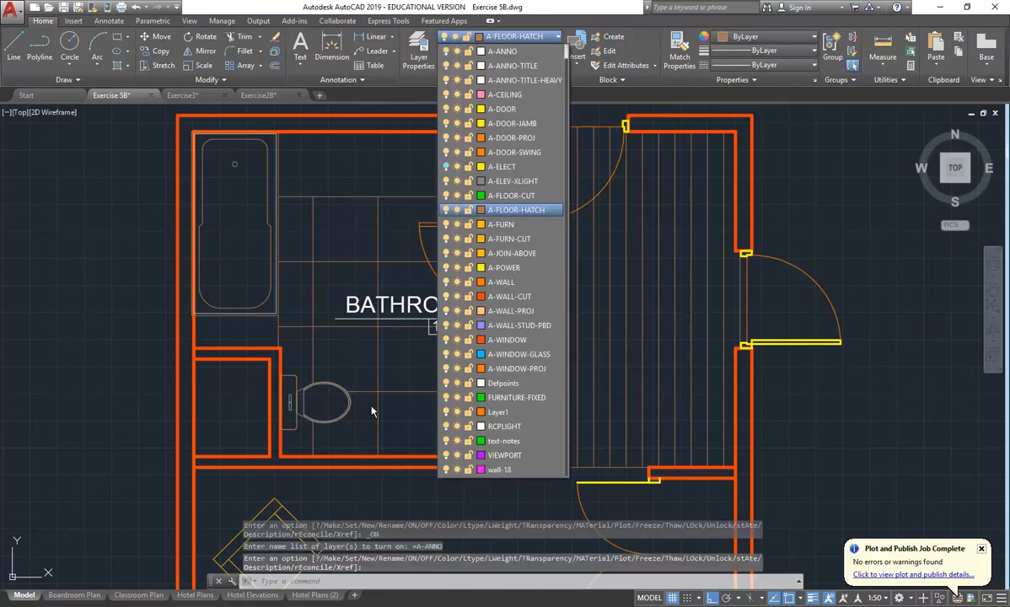
left_click(372, 410)
scroll(385, 271, "down", 5)
scroll(385, 272, "down", 3)
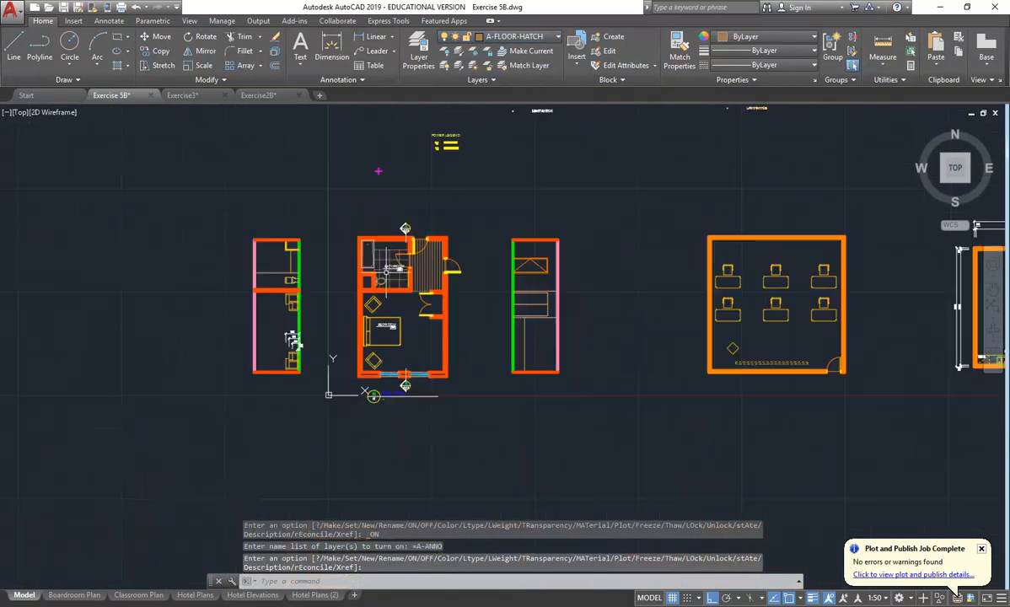
Step: On the Hotel Plans layout, stretch the furnished plan's viewport downward in paper space to include the whole section marker and drawing title
scroll(463, 416, "up", 2)
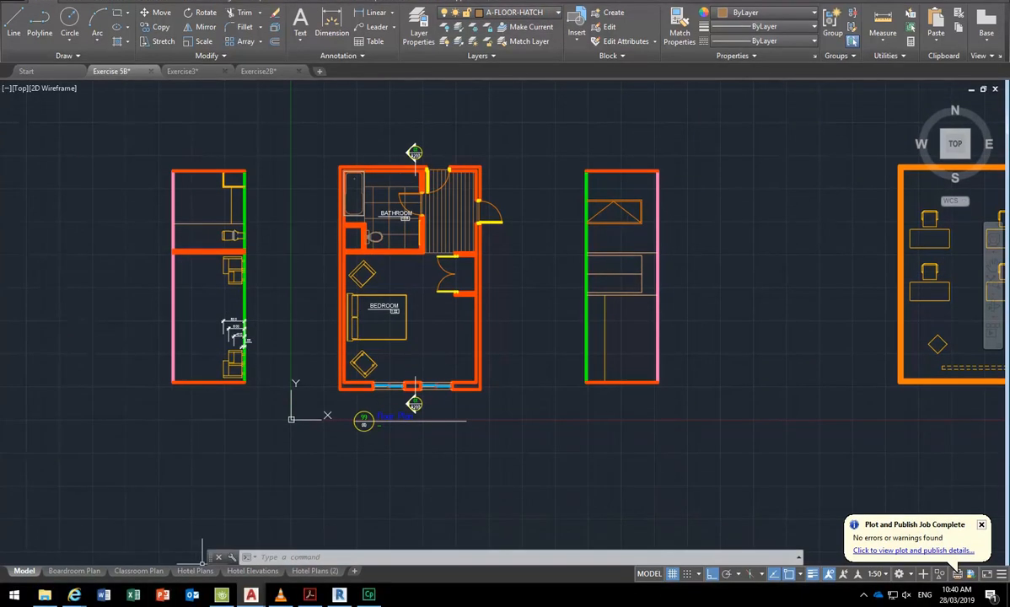
left_click(195, 571)
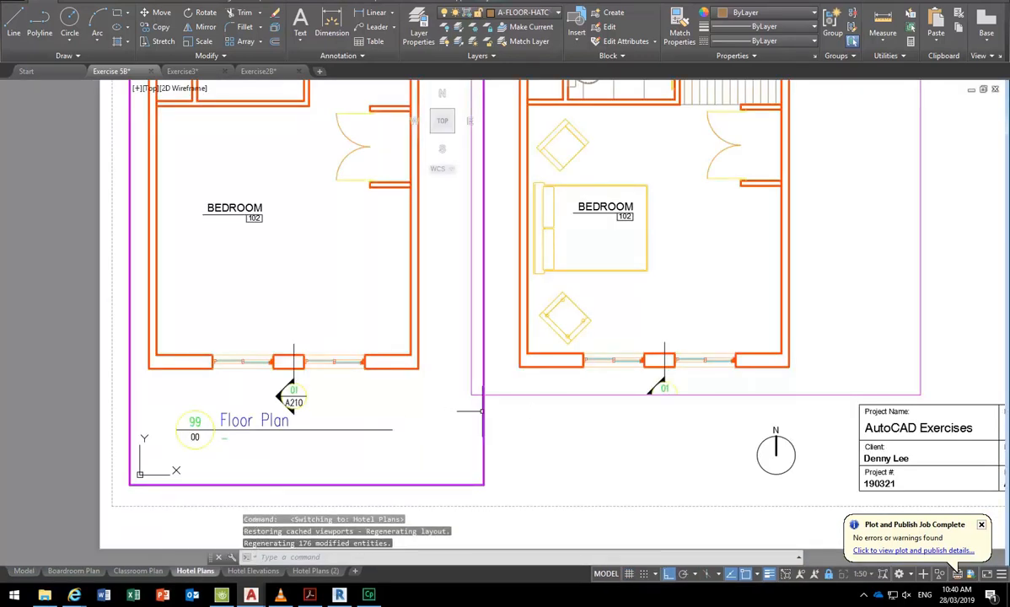
double_click(556, 402)
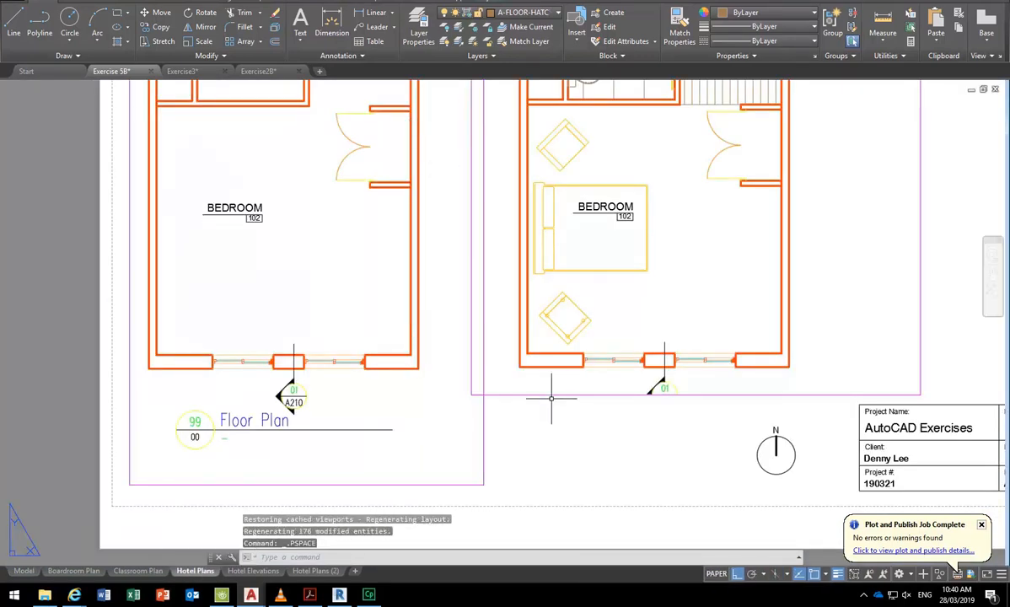
left_click(472, 394)
left_click(472, 394)
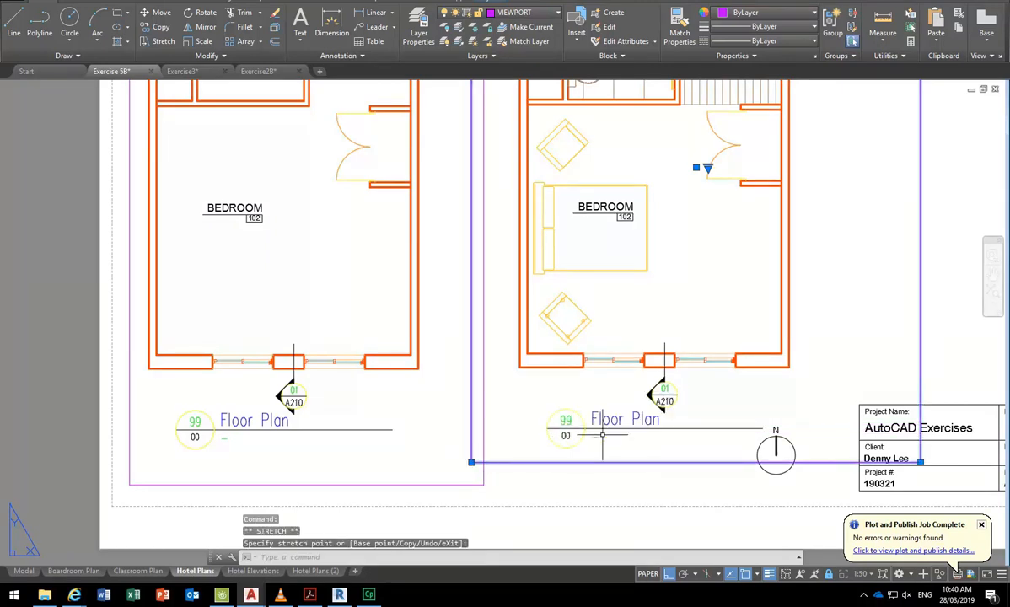
Step: Stretch the furnished plan viewport's lower-right corner inward so its edge clears the title block, and deselect the viewport
middle_click_drag(875, 449, 617, 364)
scroll(665, 387, "up", 4)
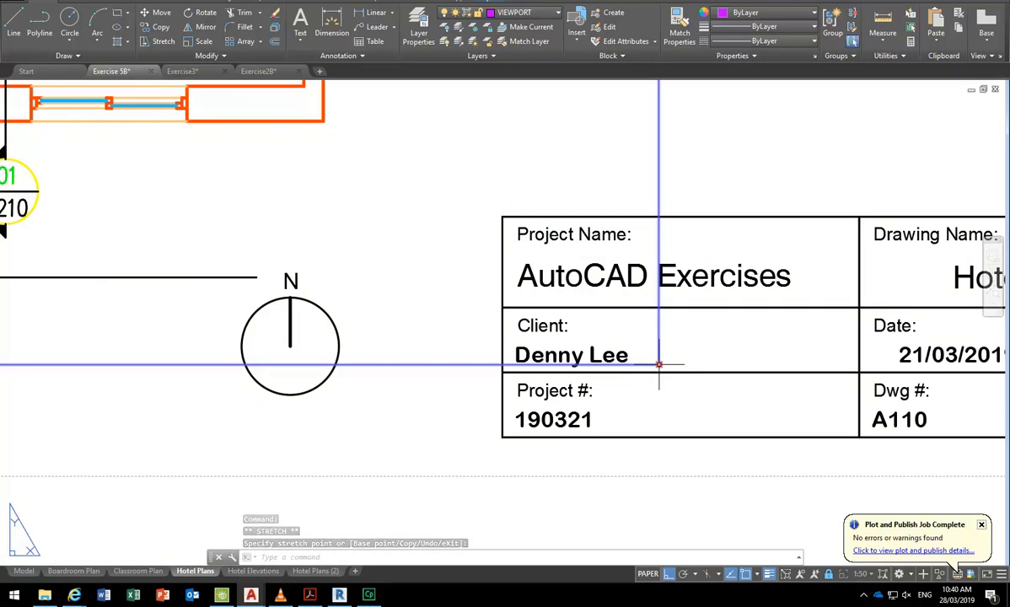
scroll(759, 455, "down", 4)
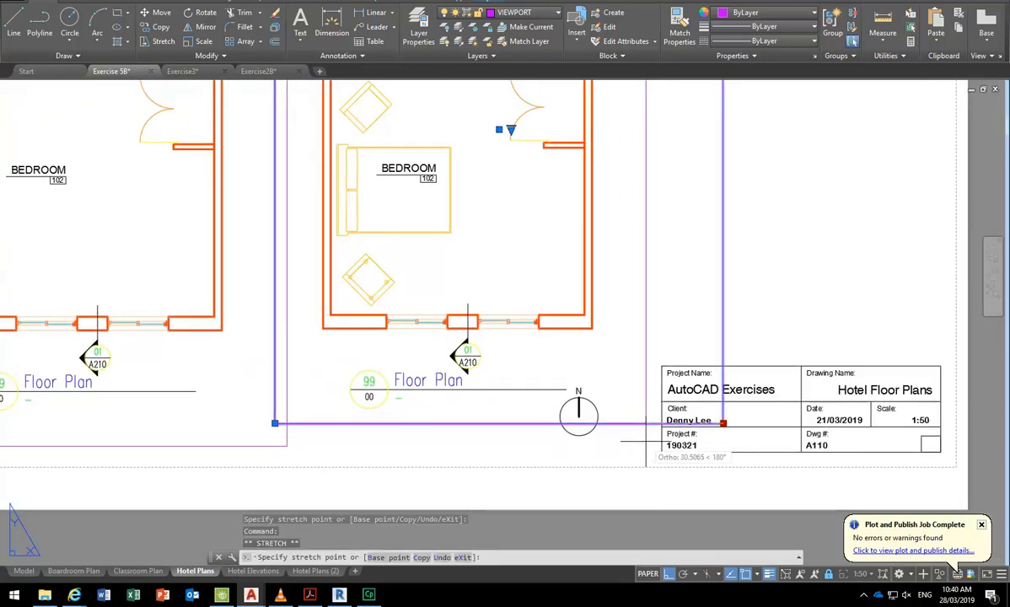
left_click(646, 423)
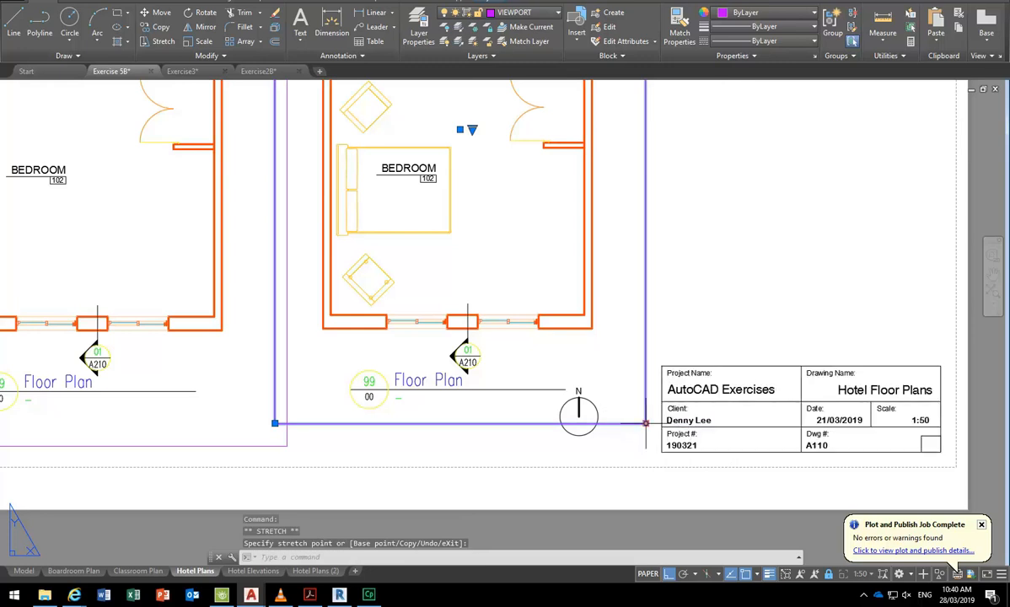
scroll(624, 421, "down", 4)
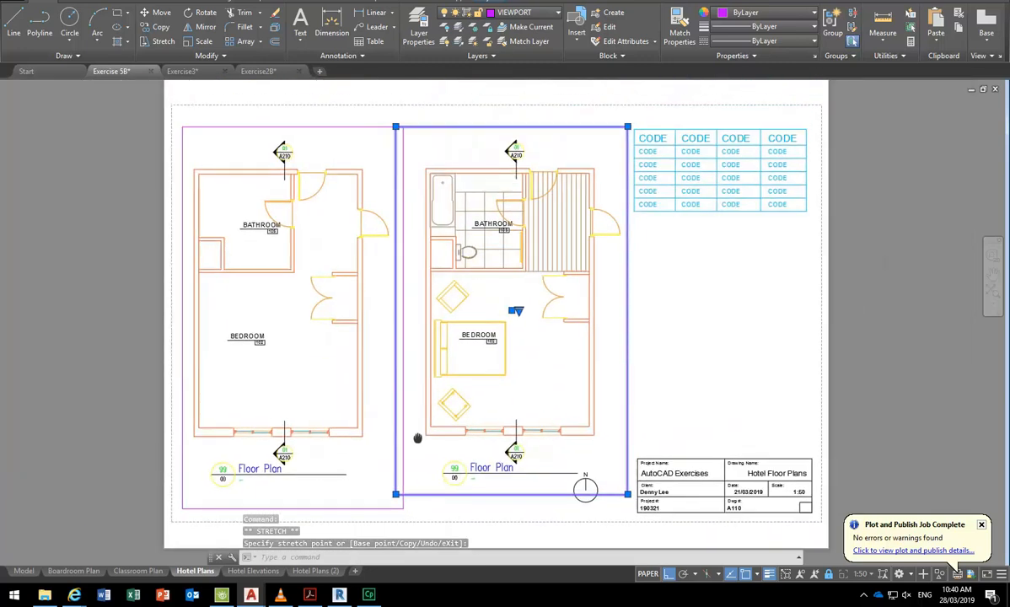
key("Escape")
key("Escape")
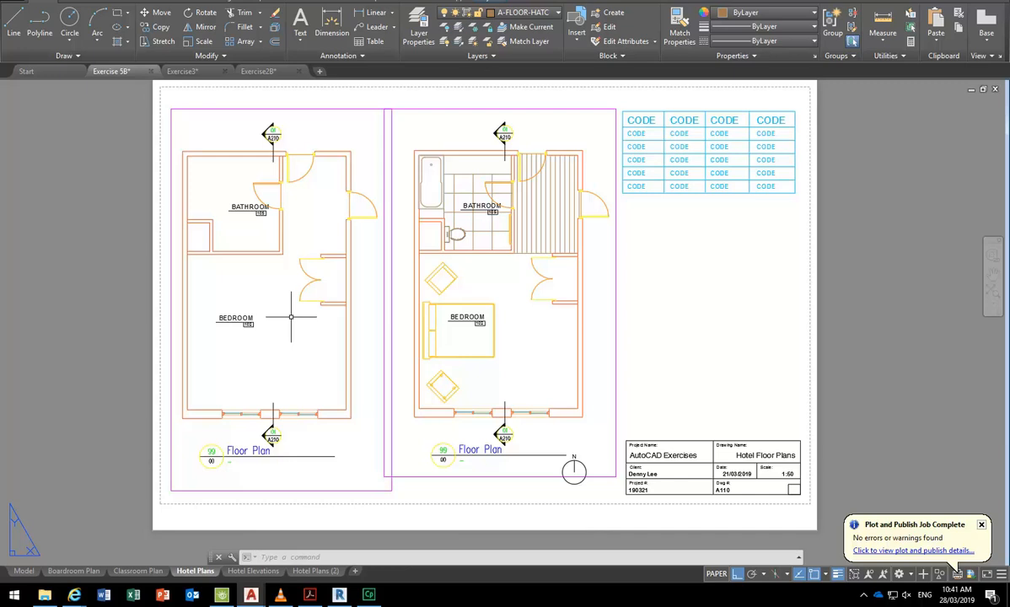
Step: In model space, trim the wall lines crossing the partition junctions around the bathroom, duct and wardrobe of the hotel floor plan
left_click(23, 571)
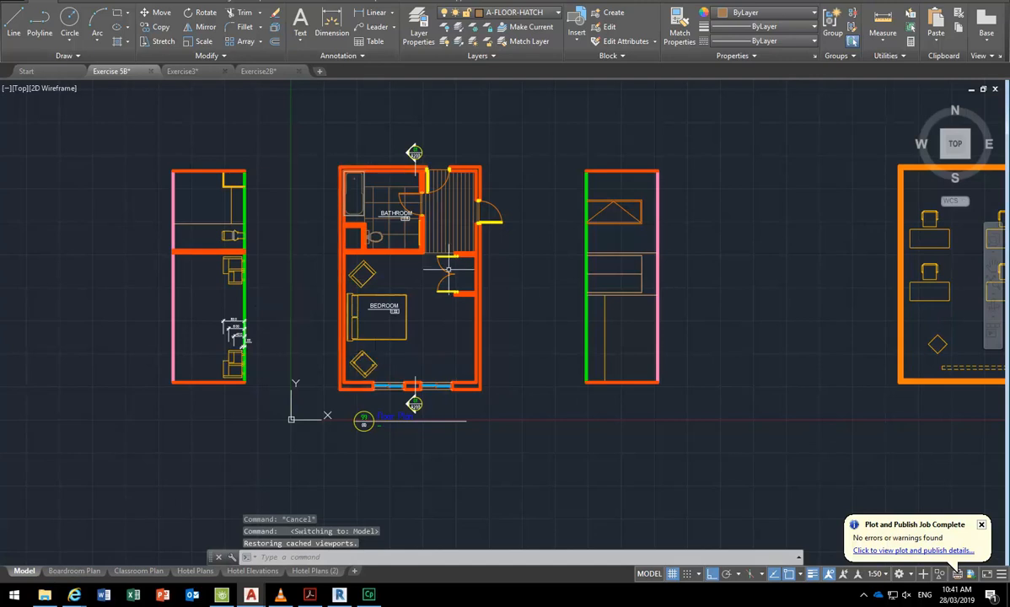
scroll(449, 268, "up", 3)
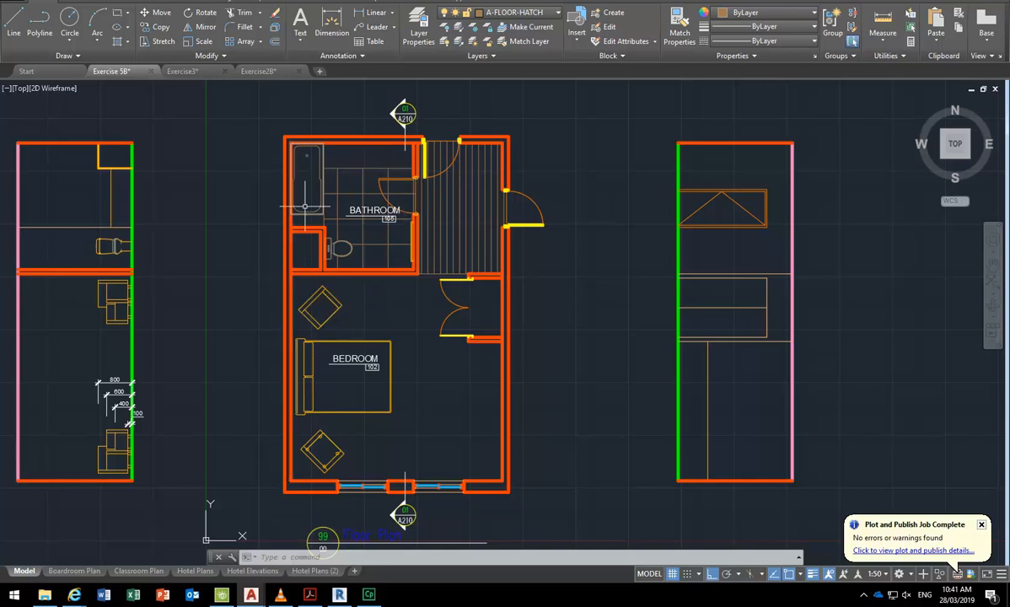
mouse_move(302, 228)
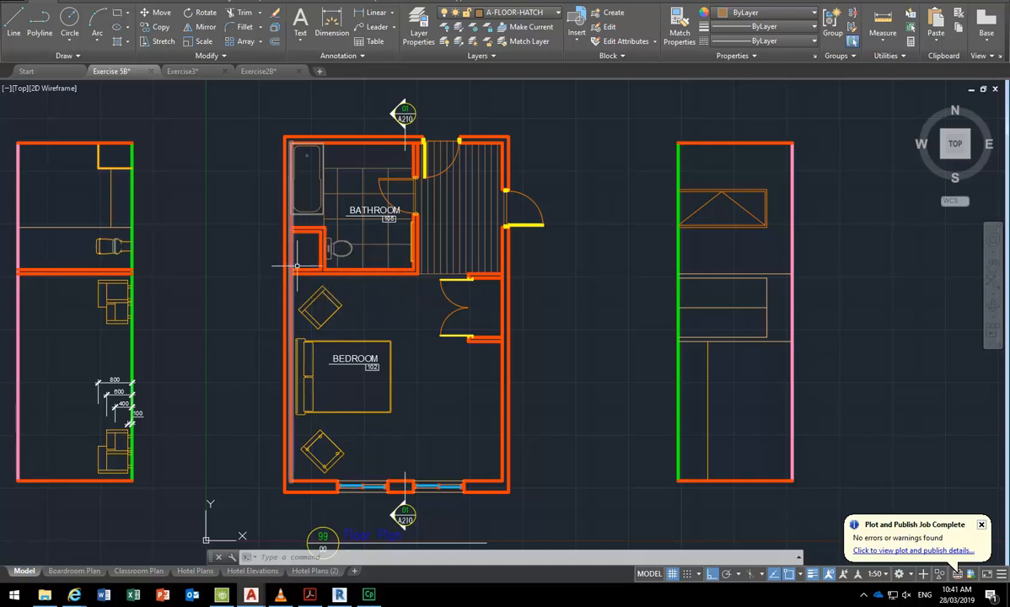
scroll(314, 166, "up", 2)
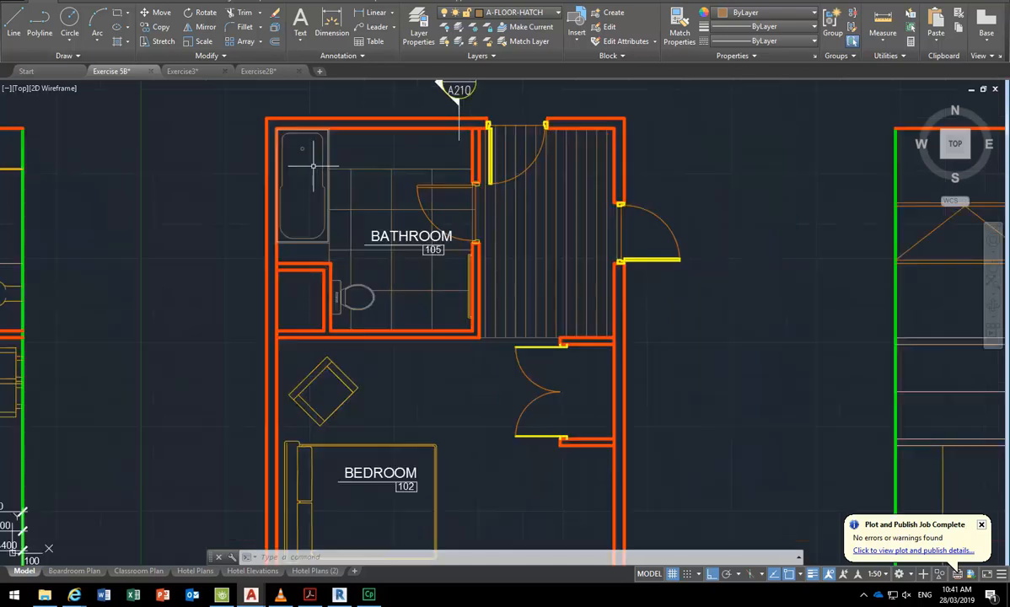
middle_click_drag(380, 262, 385, 290)
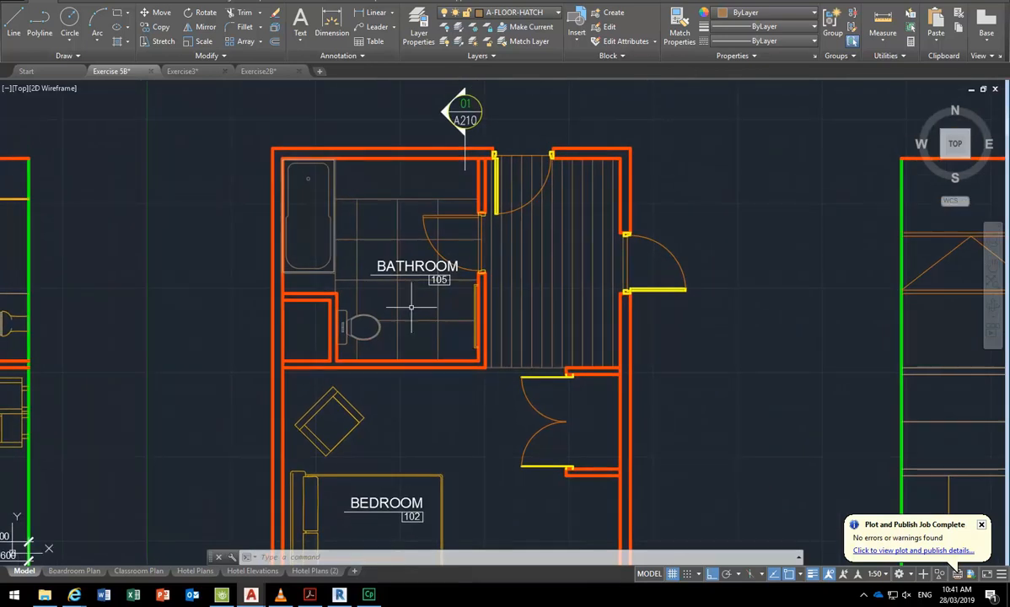
scroll(355, 237, "up", 2)
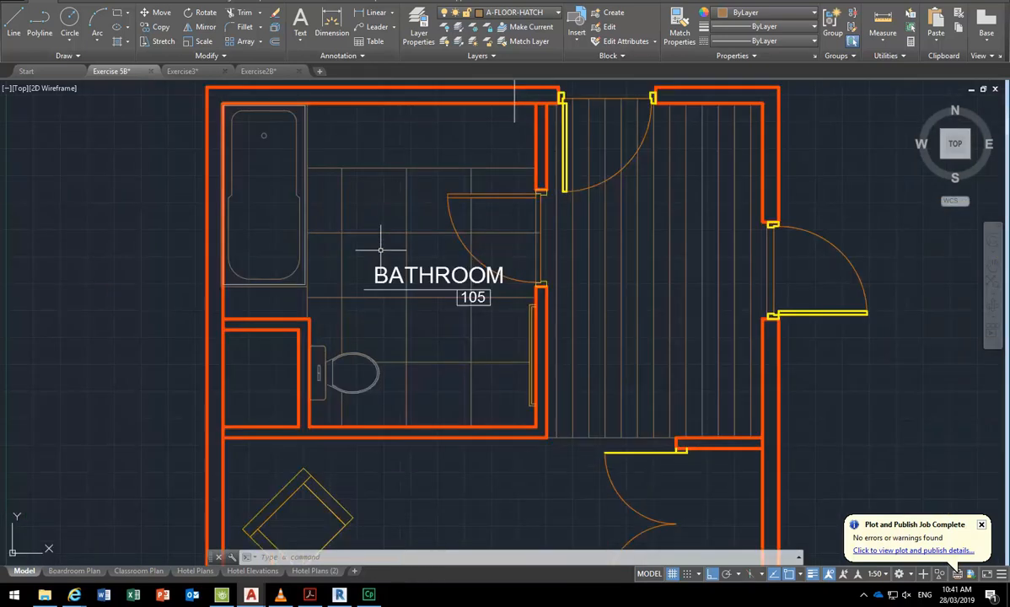
middle_click_drag(357, 234, 362, 245)
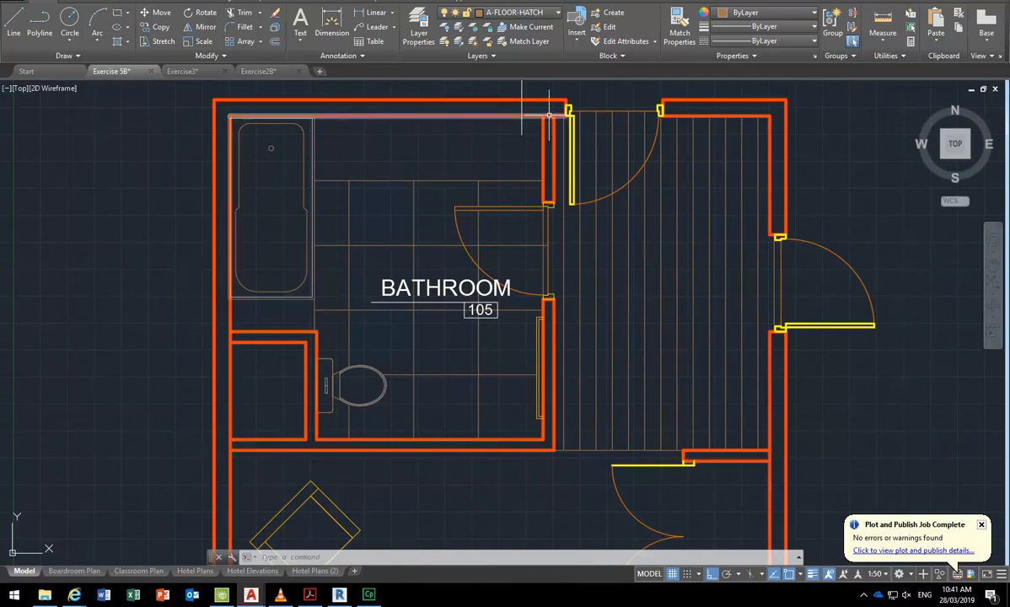
left_click(239, 12)
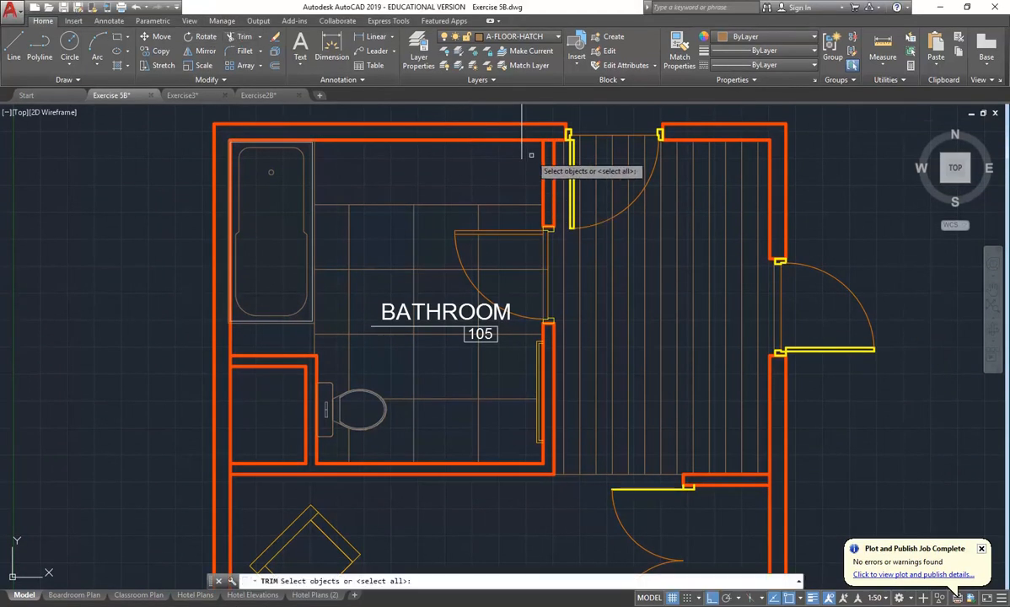
key("Return")
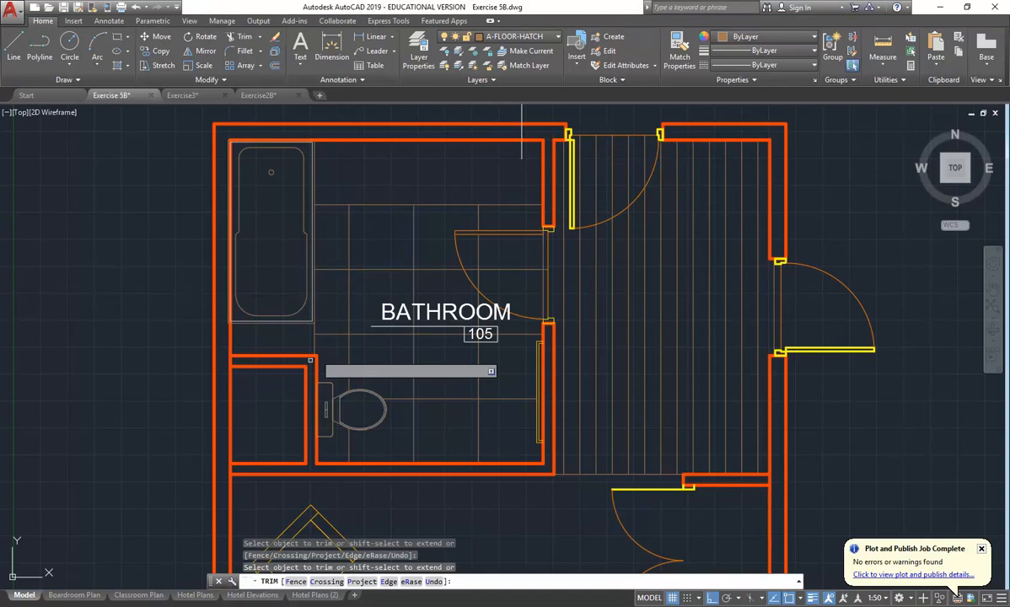
left_click(229, 469)
left_click(228, 470)
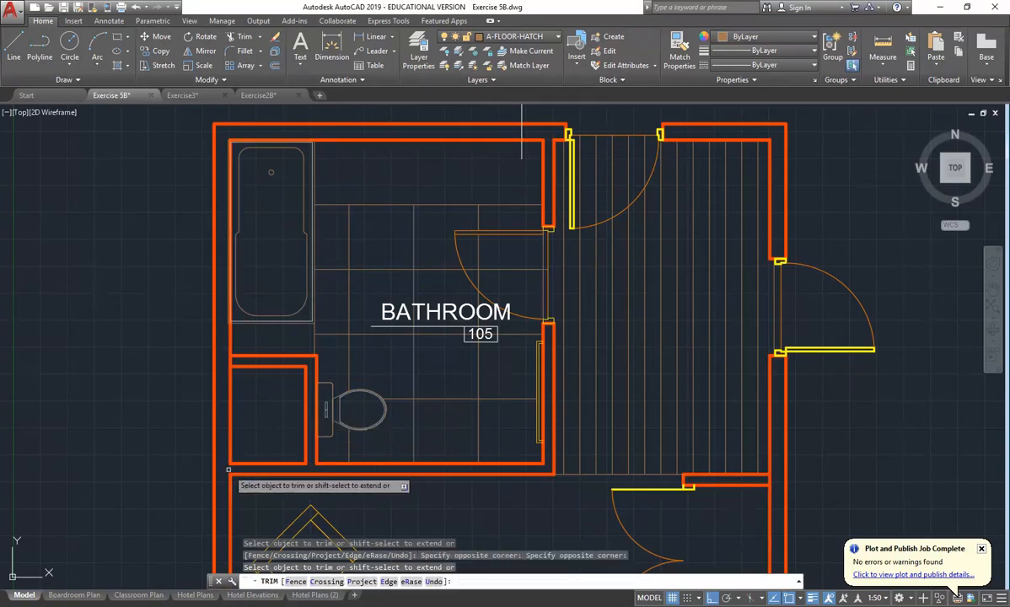
left_click(229, 359)
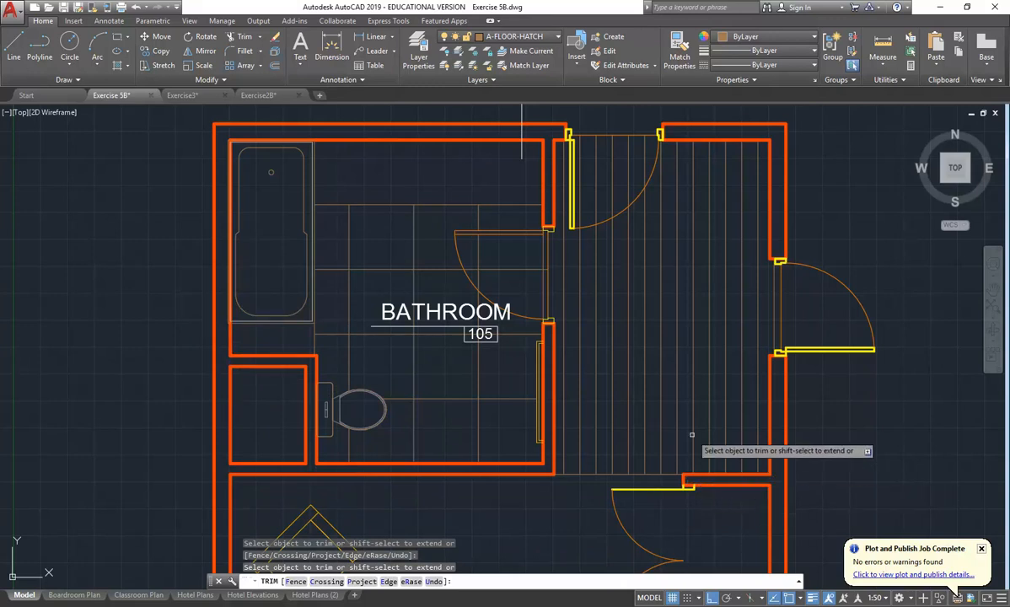
middle_click_drag(722, 452, 528, 293)
right_click(422, 339)
left_click(443, 348)
scroll(464, 312, "down", 4)
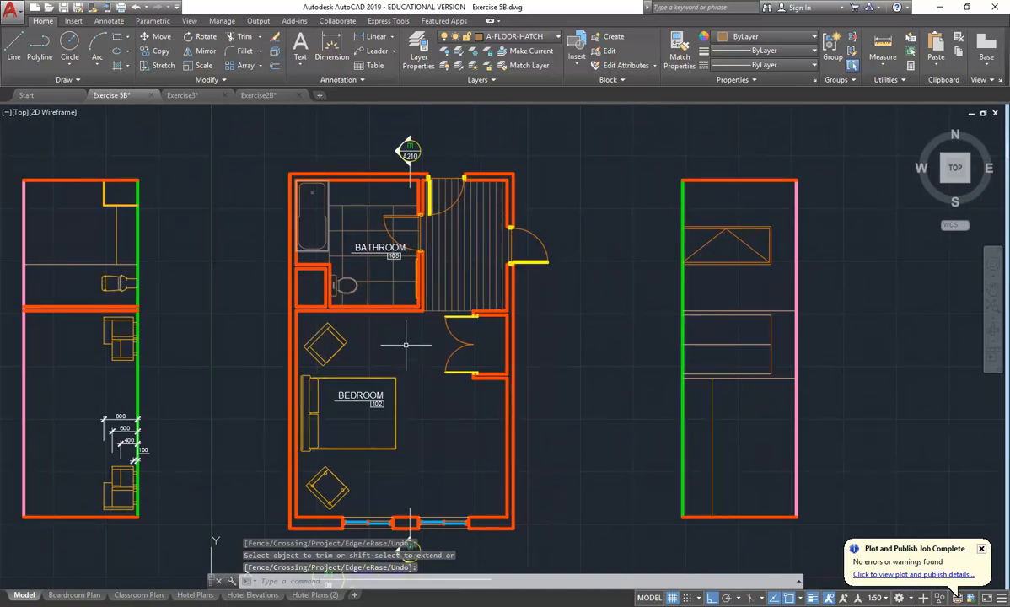
Step: Create a layer named A-WALL-HATCH and set its colour to 43
left_click(518, 37)
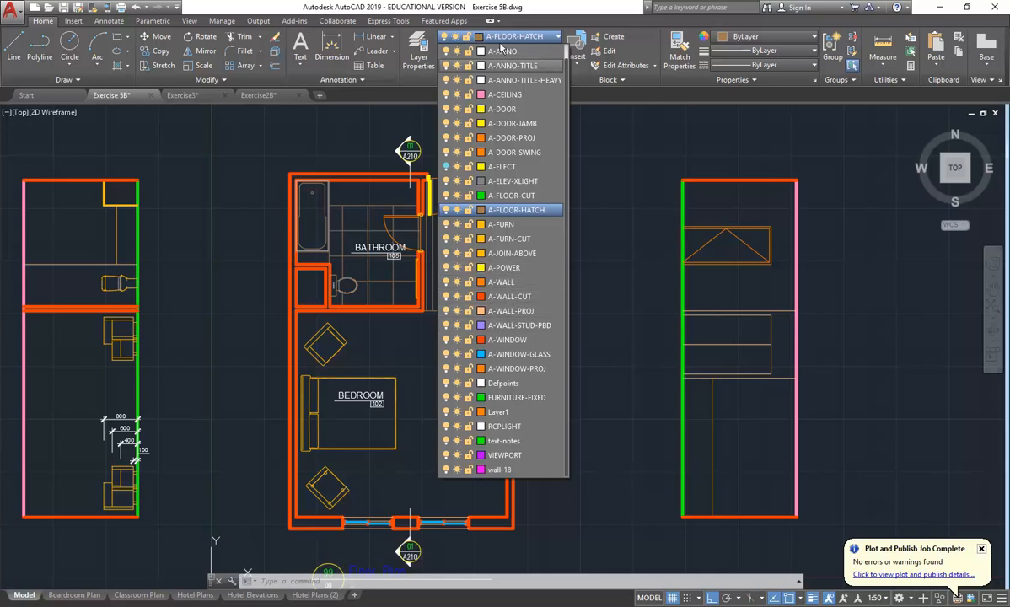
left_click(417, 55)
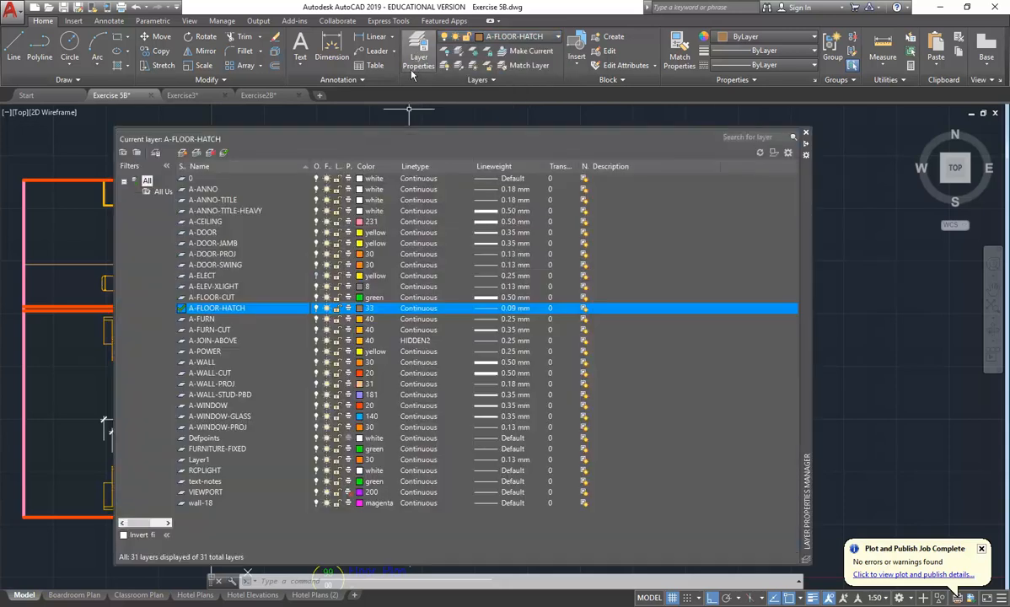
left_click(183, 152)
type("A-WALL-Ha")
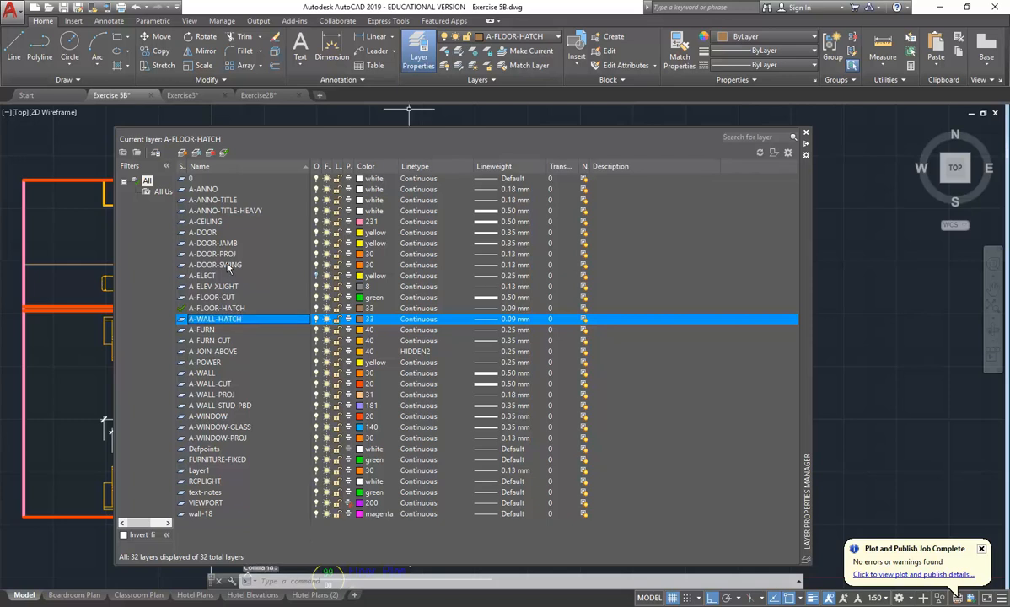
left_click(364, 321)
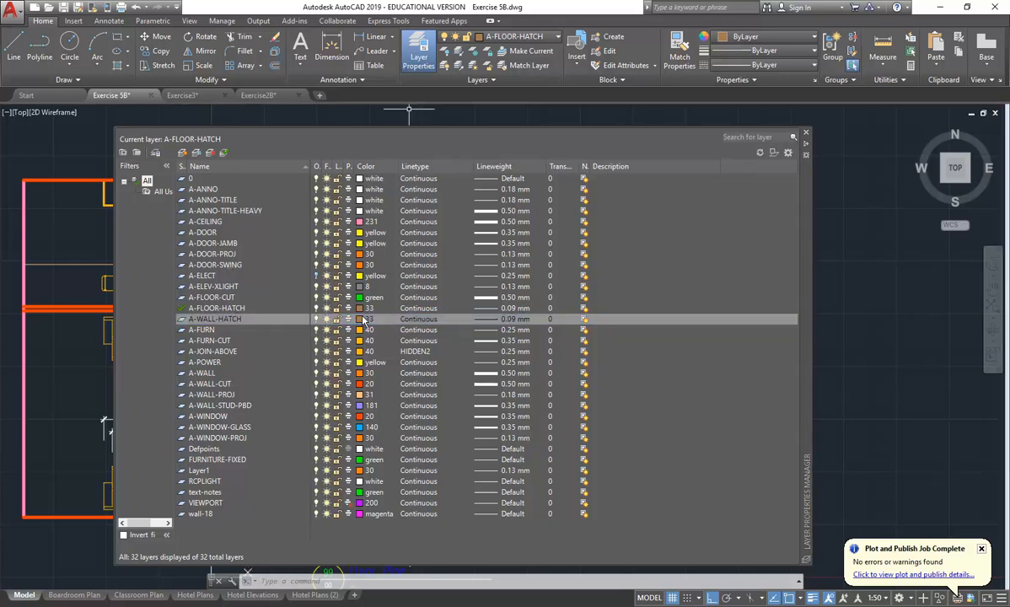
left_click(401, 234)
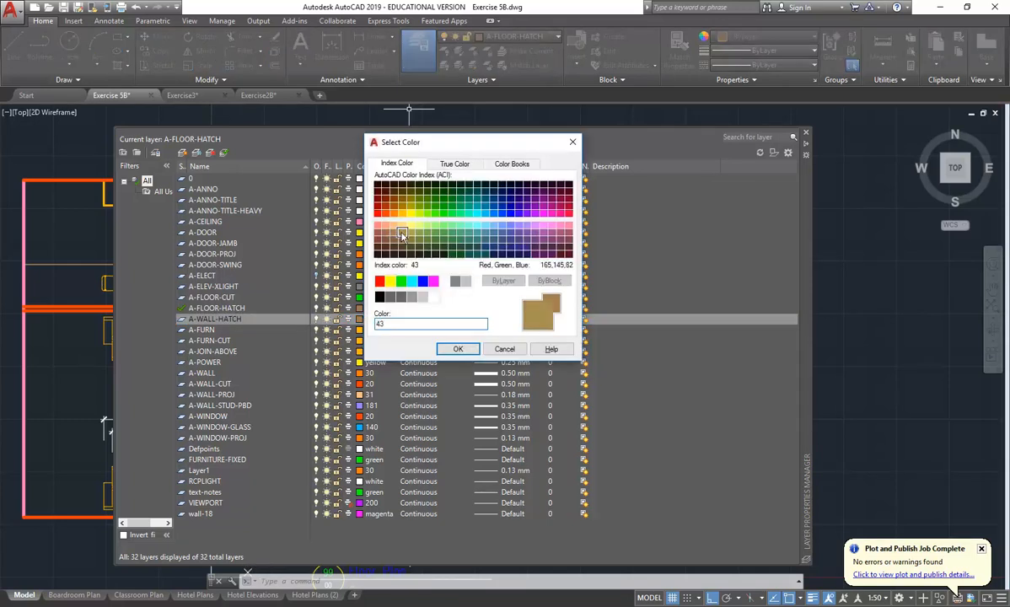
left_click(458, 348)
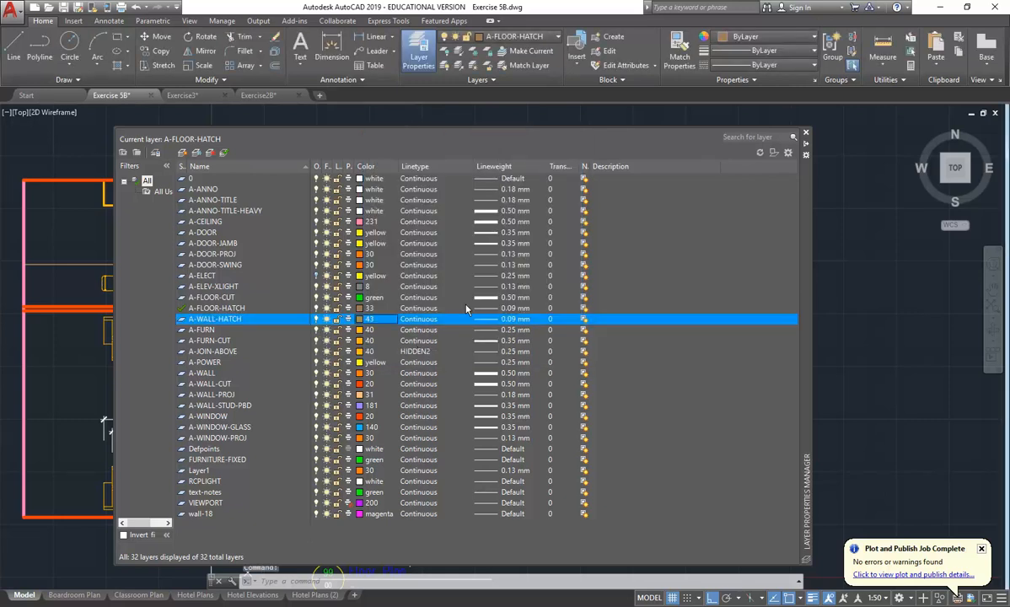
Step: Set the A-WALL-HATCH layer's lineweight to 0.20 mm and make it the current layer
left_click(493, 319)
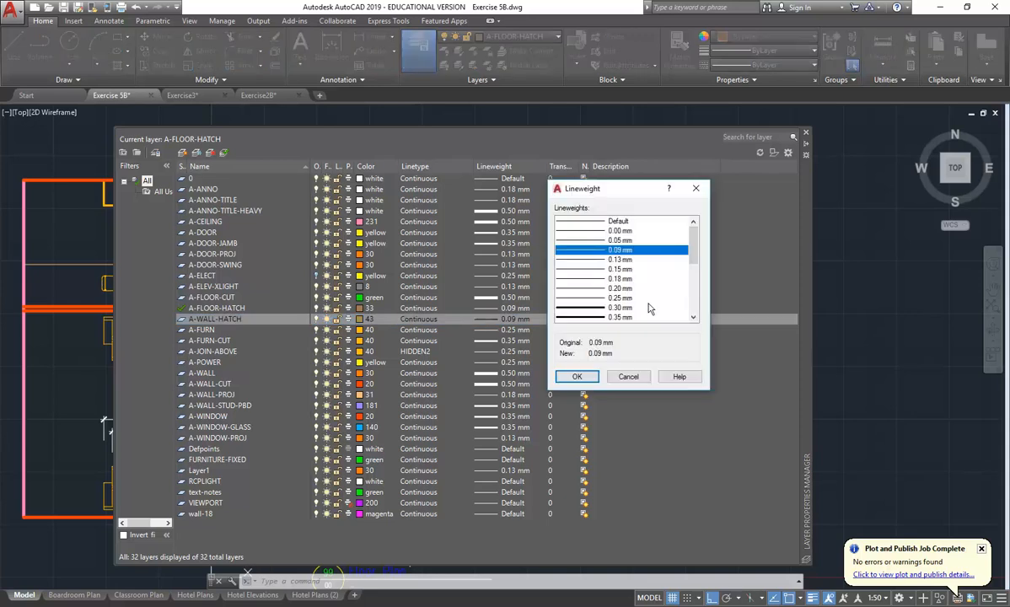
left_click(583, 279)
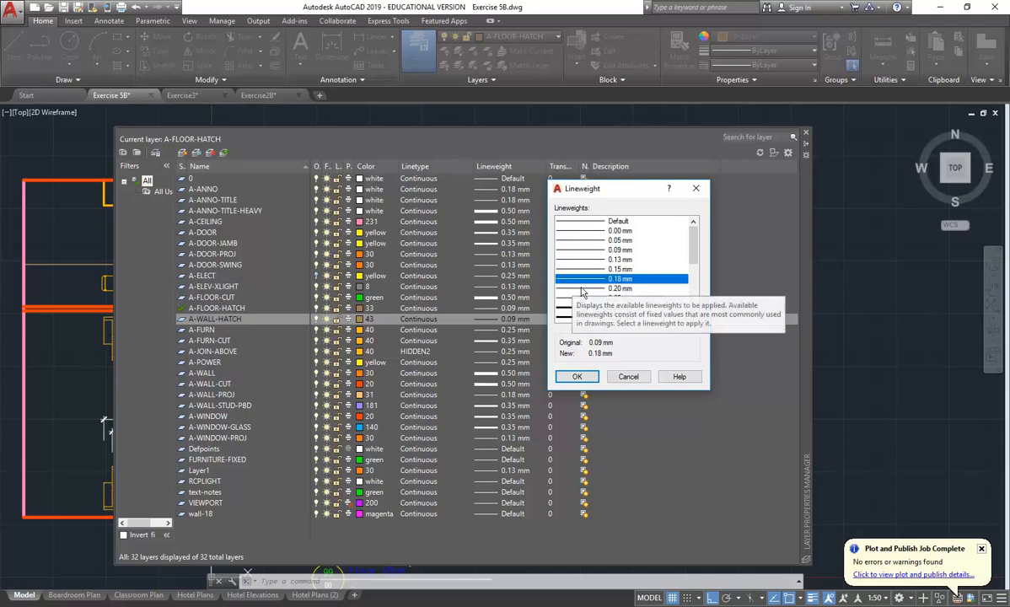
left_click(588, 289)
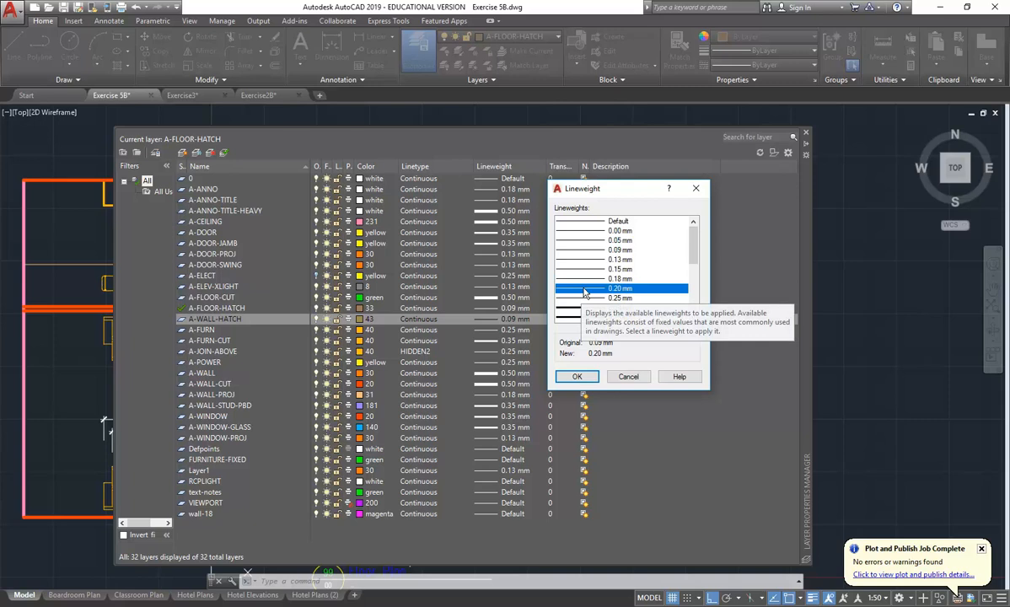
left_click(587, 280)
left_click(587, 289)
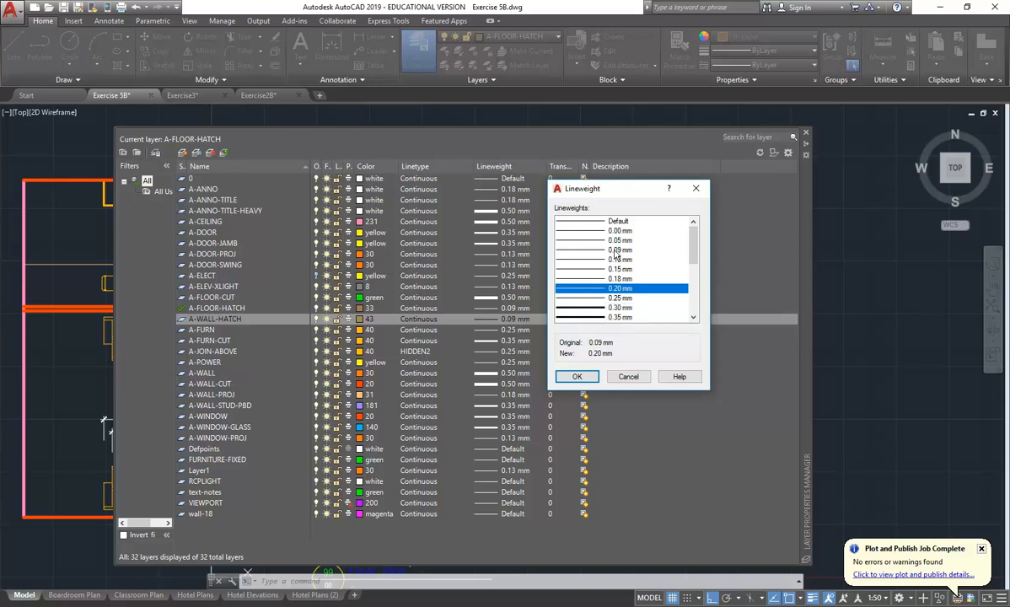
left_click(578, 376)
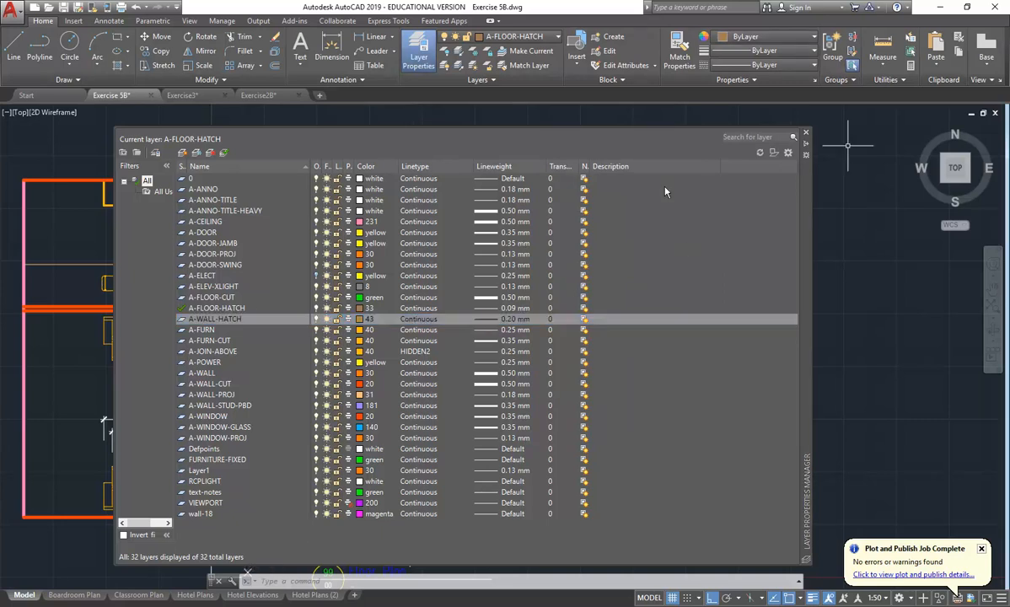
left_click(224, 153)
left_click(806, 135)
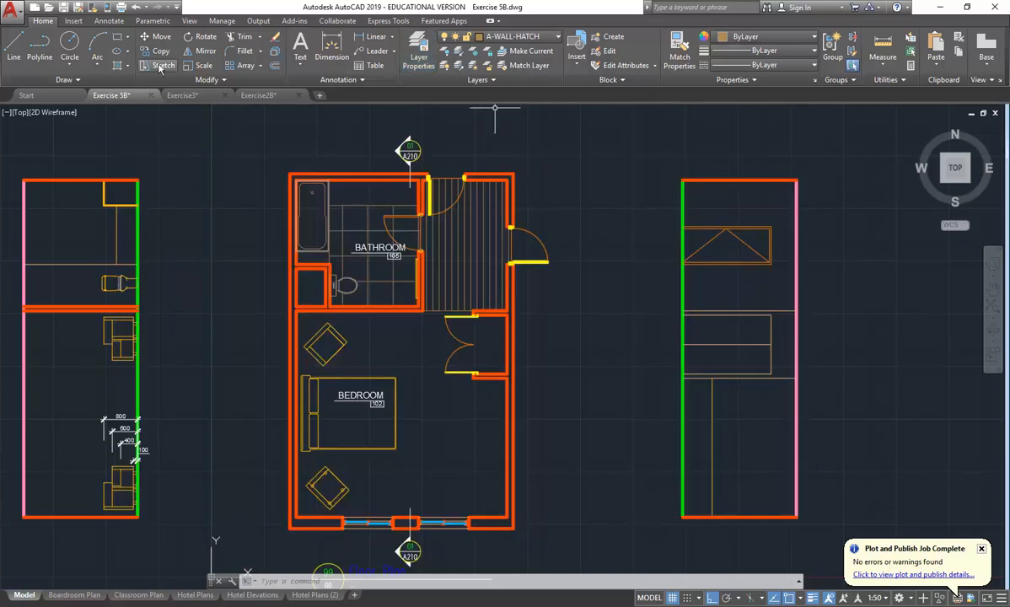
Step: Hatch the exterior walls and interior partitions of the hotel floor plan with the SOLID pattern
left_click(115, 53)
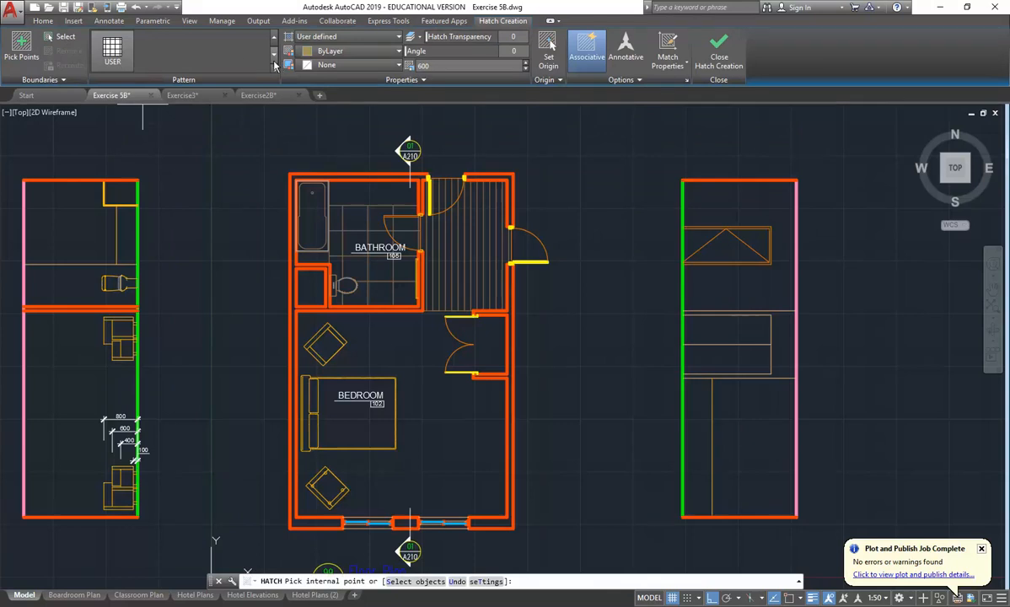
left_click(332, 38)
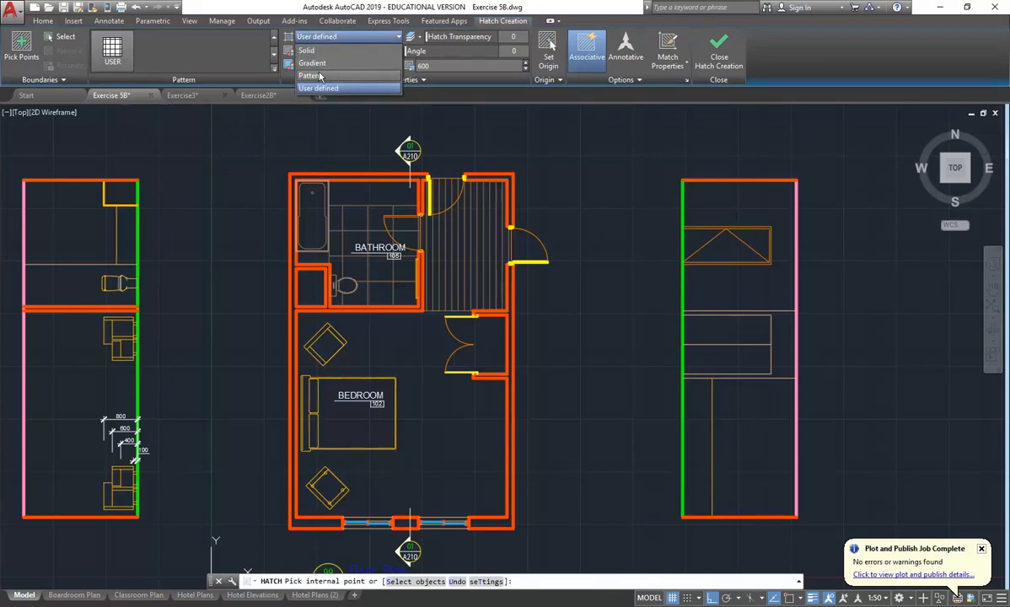
left_click(323, 76)
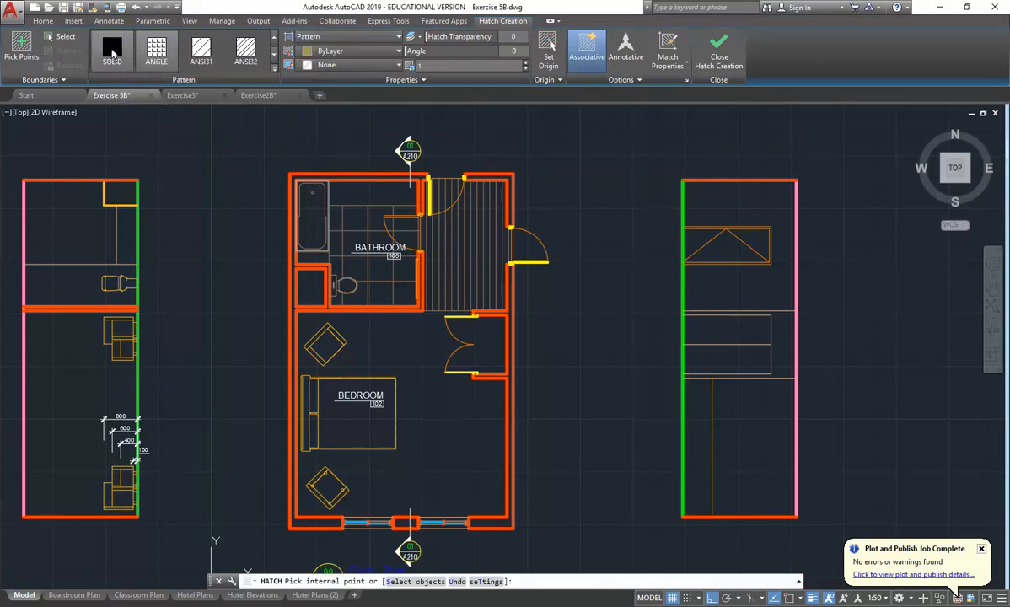
left_click(113, 53)
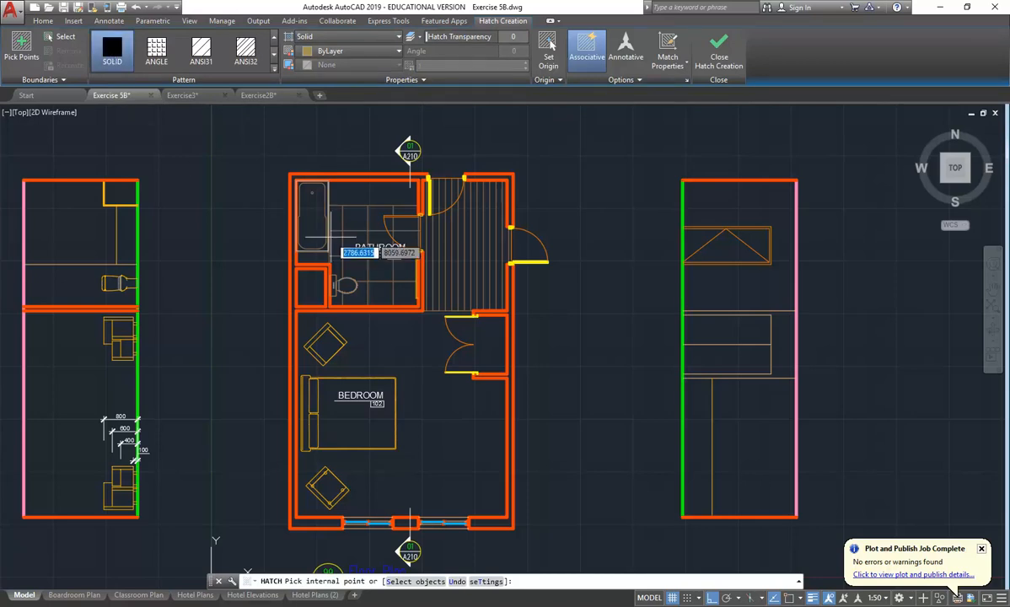
left_click(293, 206)
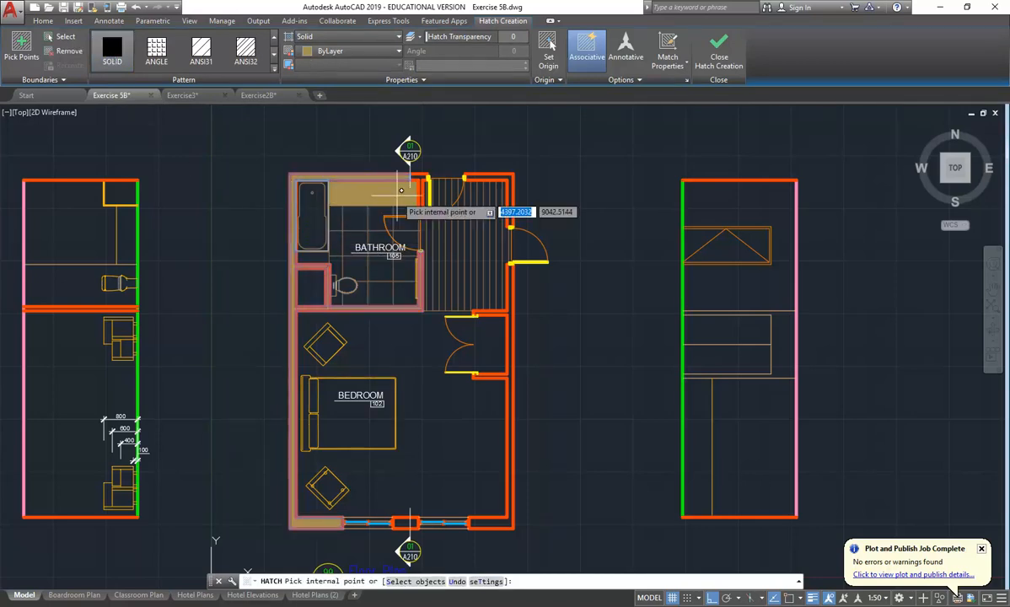
left_click(420, 178)
left_click(487, 178)
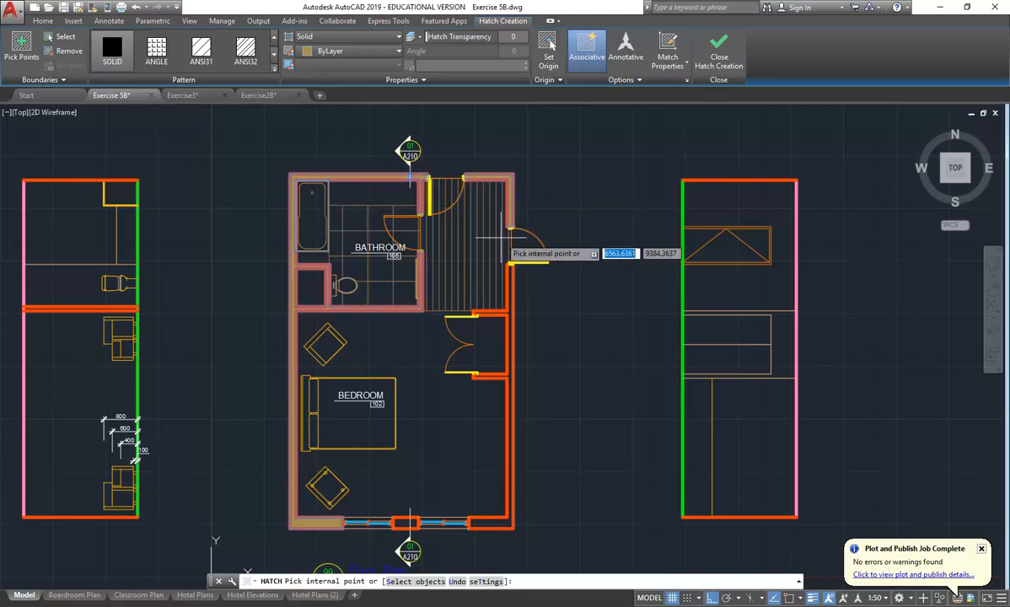
left_click(512, 328)
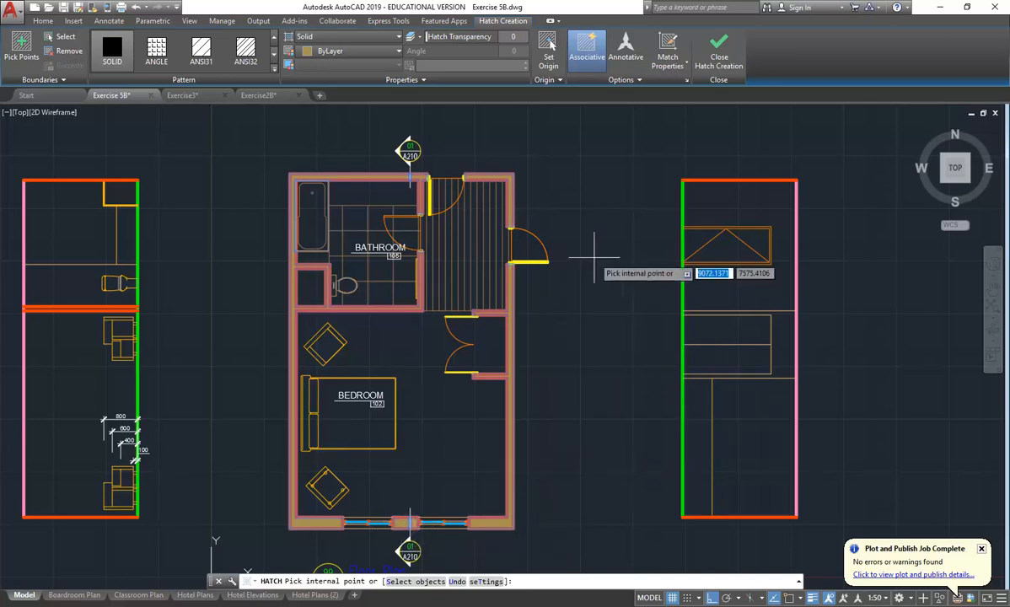
key("Return")
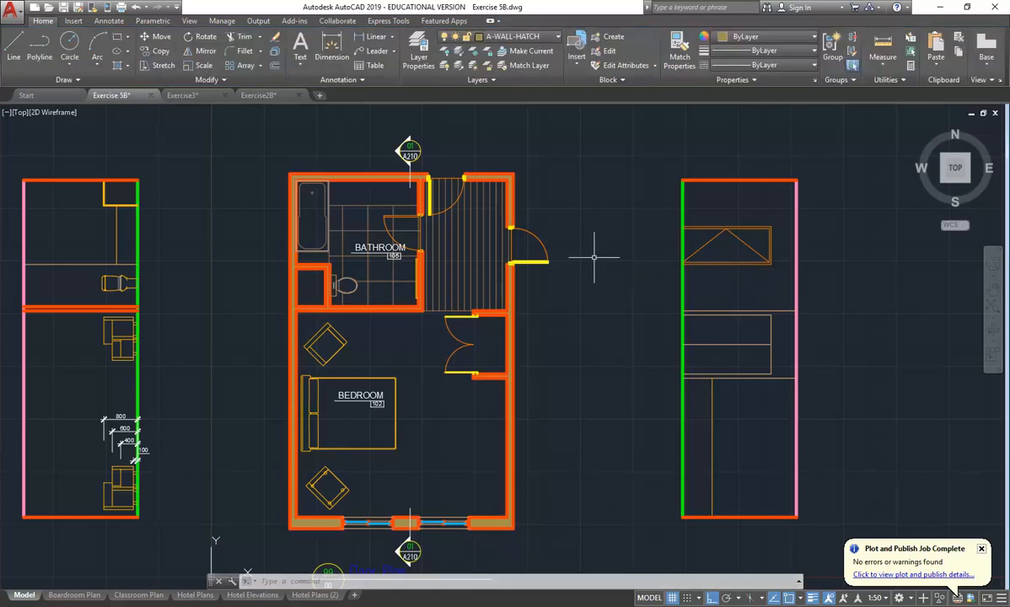
Step: Turn off the A-WALL-HATCH layer and make A-FLOOR-CUT the current layer
left_click(509, 37)
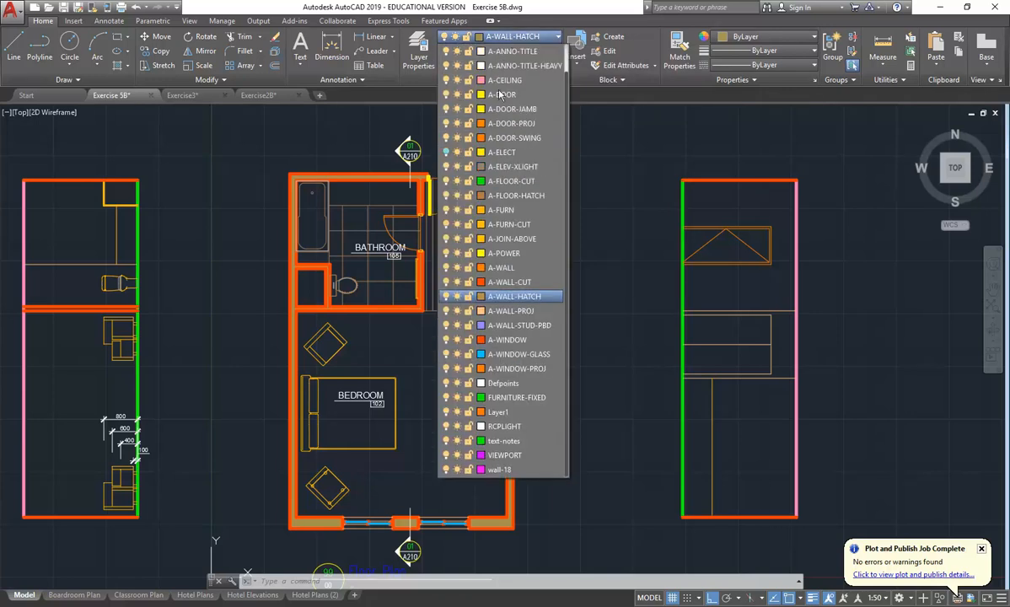
left_click(446, 296)
left_click(412, 285)
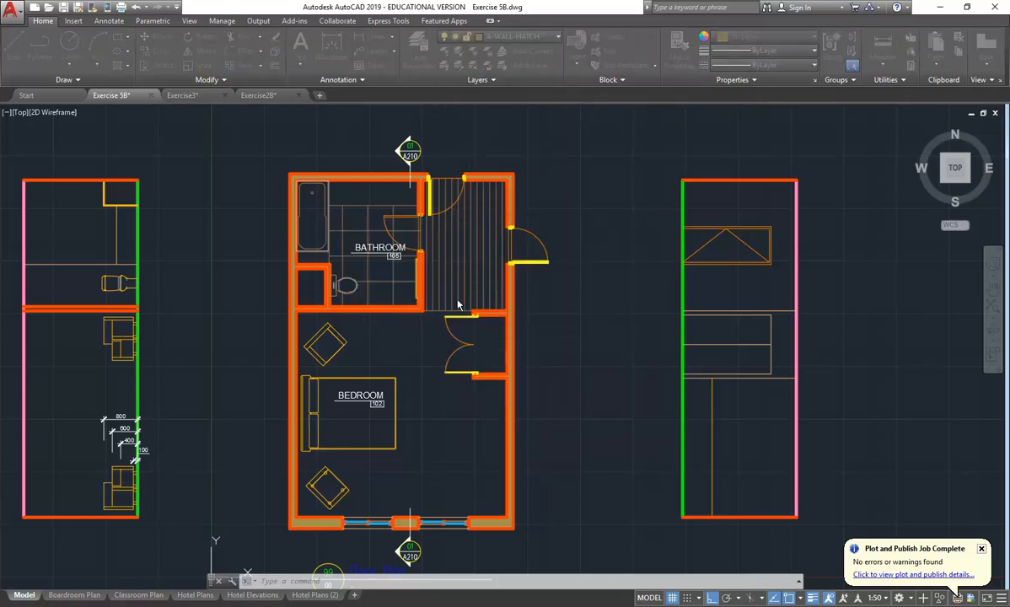
left_click(493, 34)
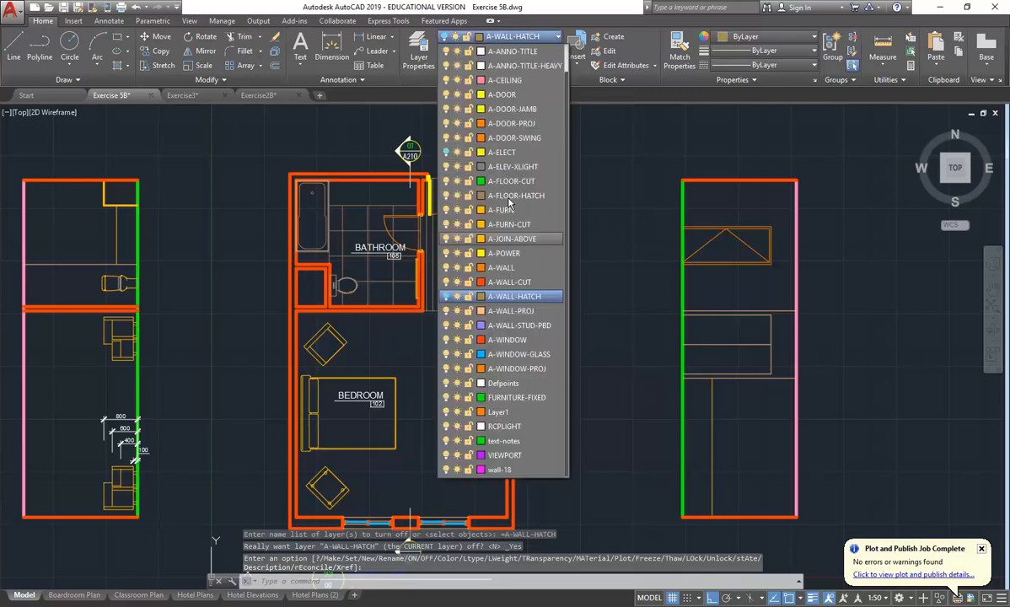
left_click(511, 187)
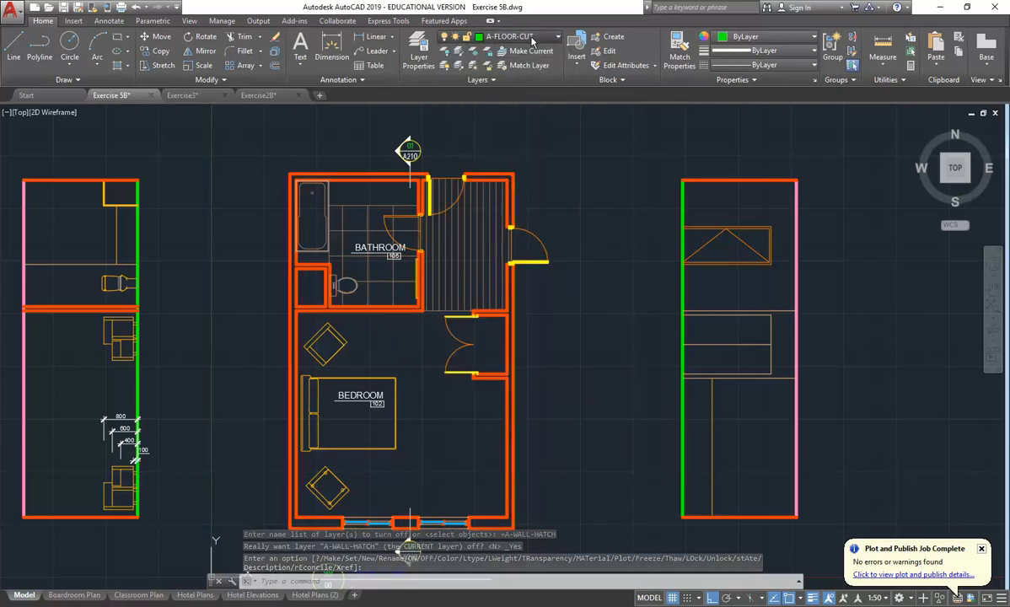
Step: Turn on the A-ELECT and A-WALL-HATCH layers
left_click(502, 37)
left_click(446, 152)
left_click(446, 151)
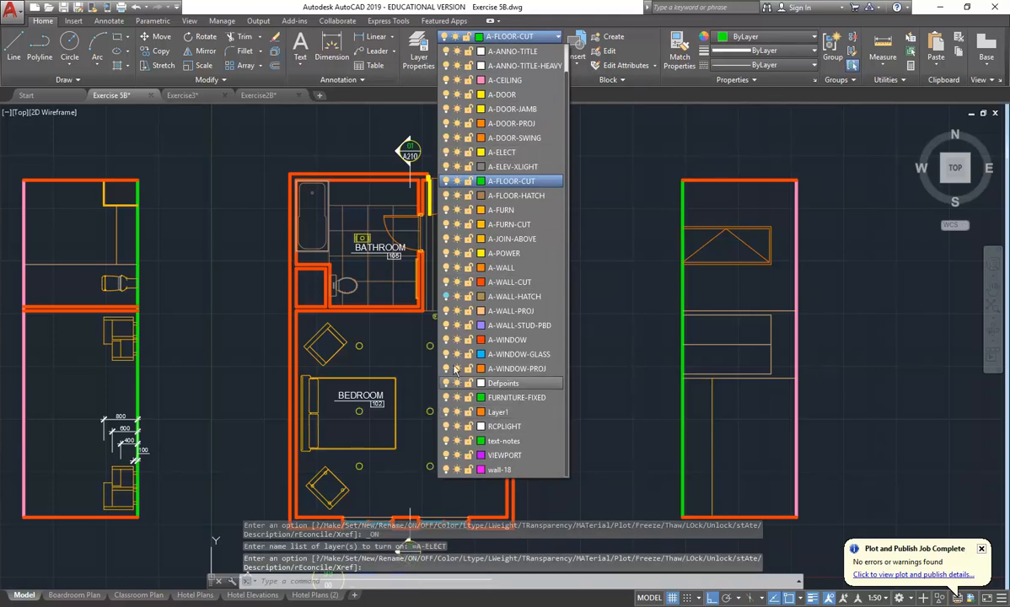
left_click(446, 297)
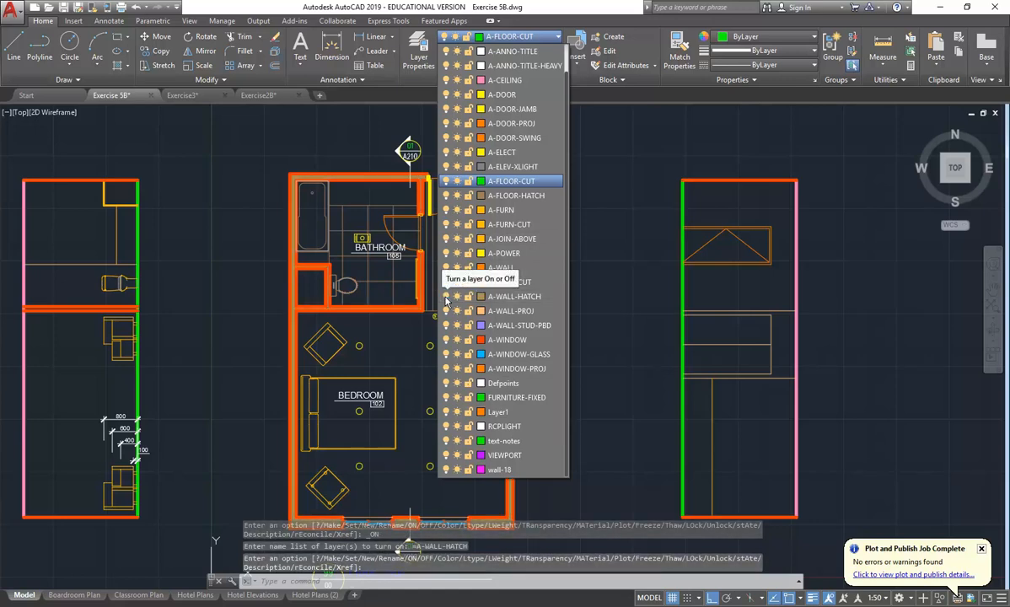
left_click(447, 297)
left_click(446, 298)
left_click(221, 236)
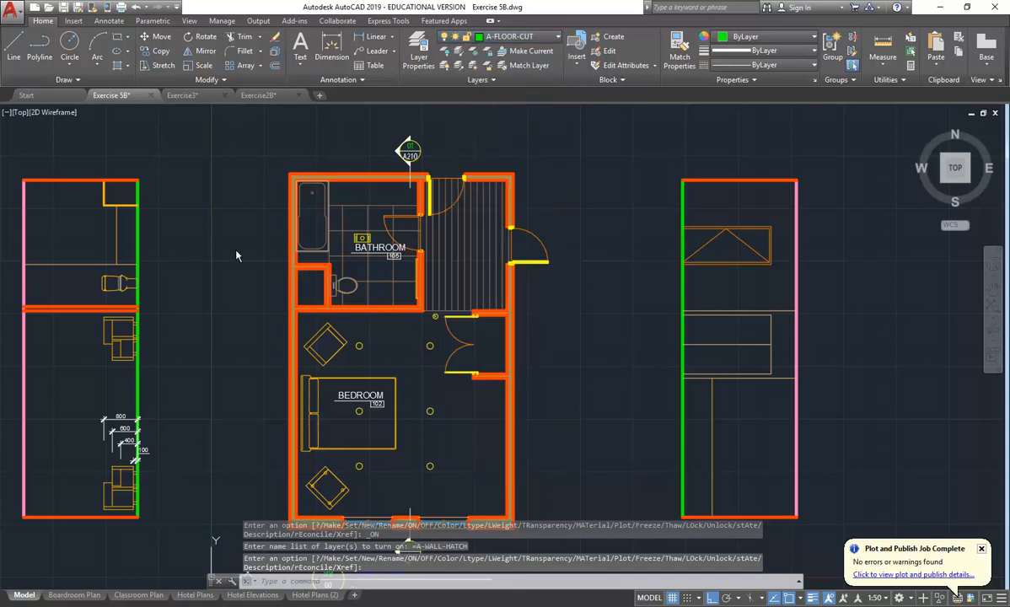
Step: Switch to the Hotel Plans layout and save the drawing
left_click(195, 595)
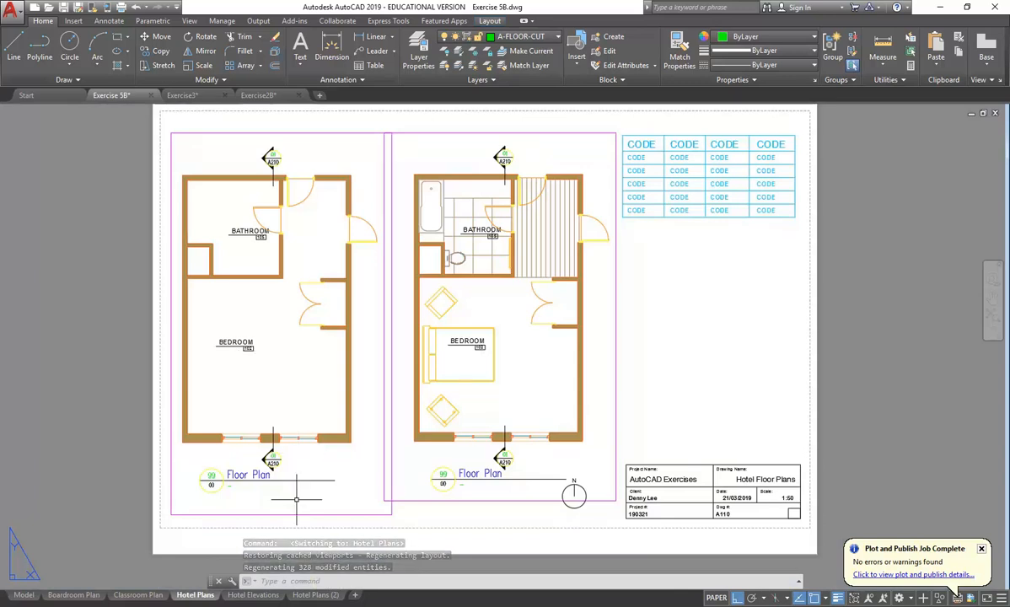
key("ctrl+s")
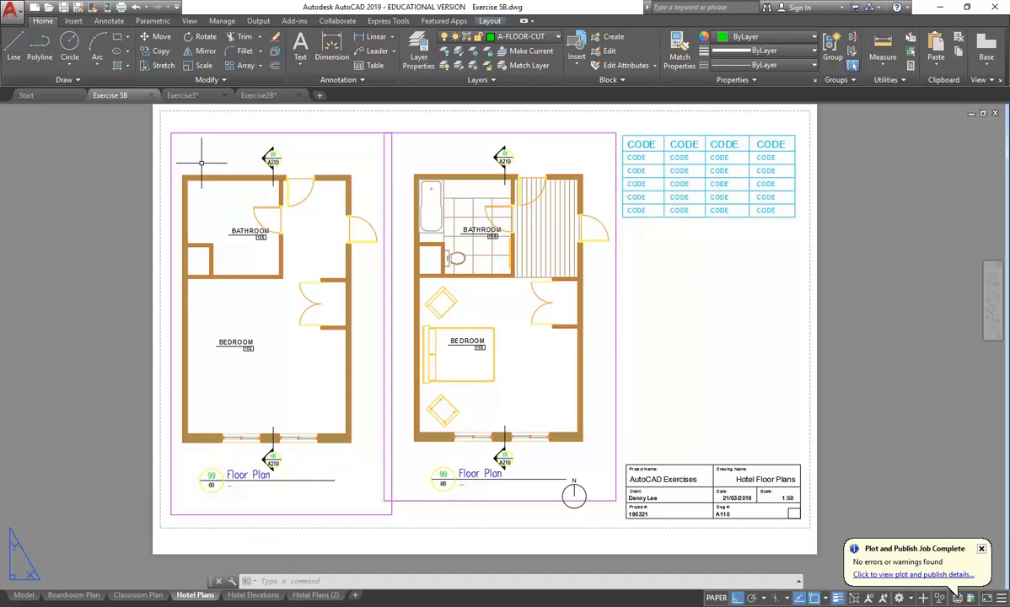
left_click(23, 594)
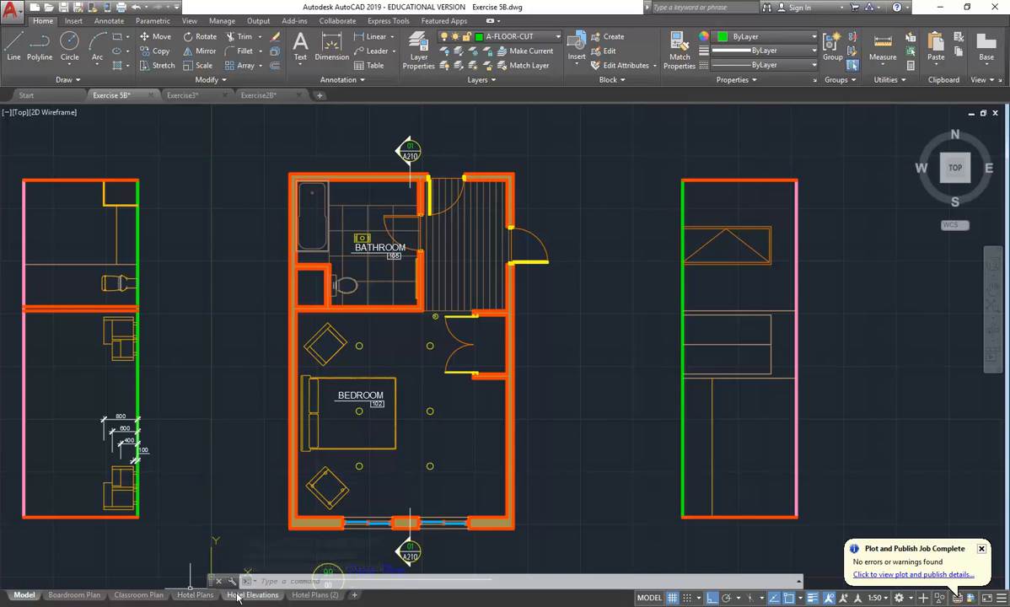
left_click(195, 596)
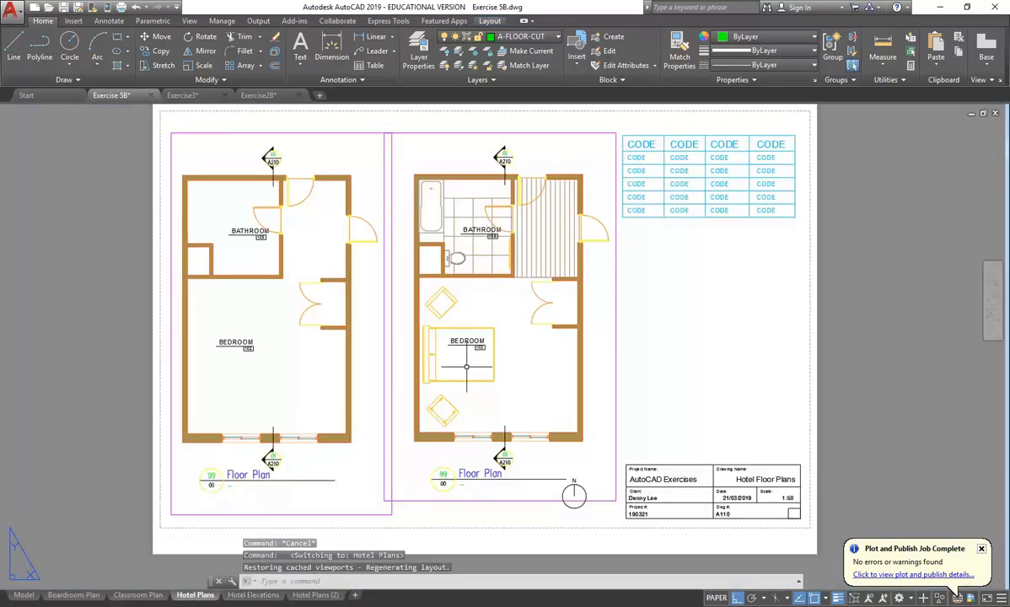
Step: On the Hotel Plans (2) layout, freeze the A-ELECT layer in the lighting plan viewport and thaw it again
left_click(314, 596)
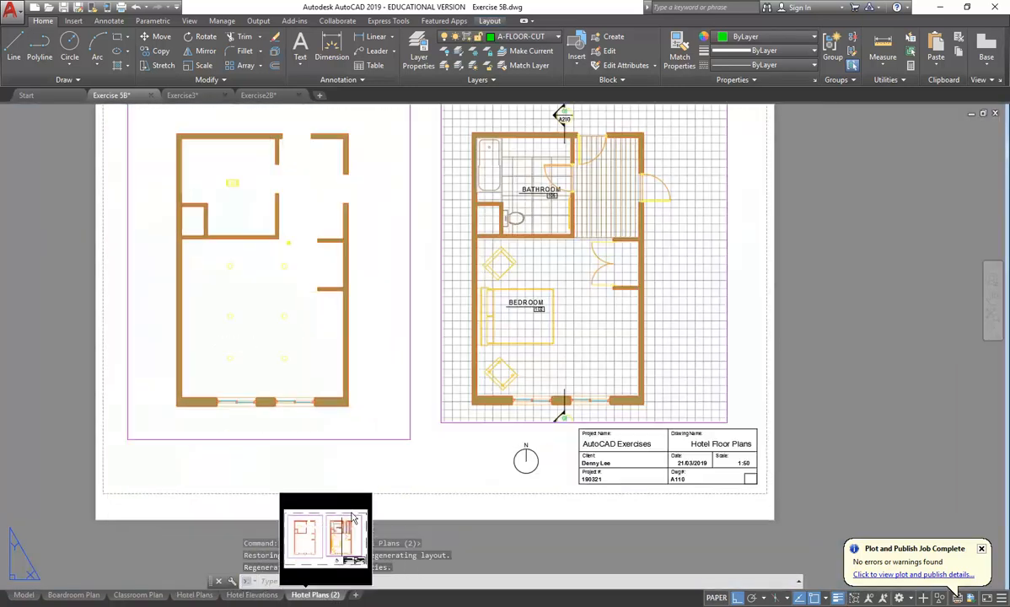
double_click(284, 304)
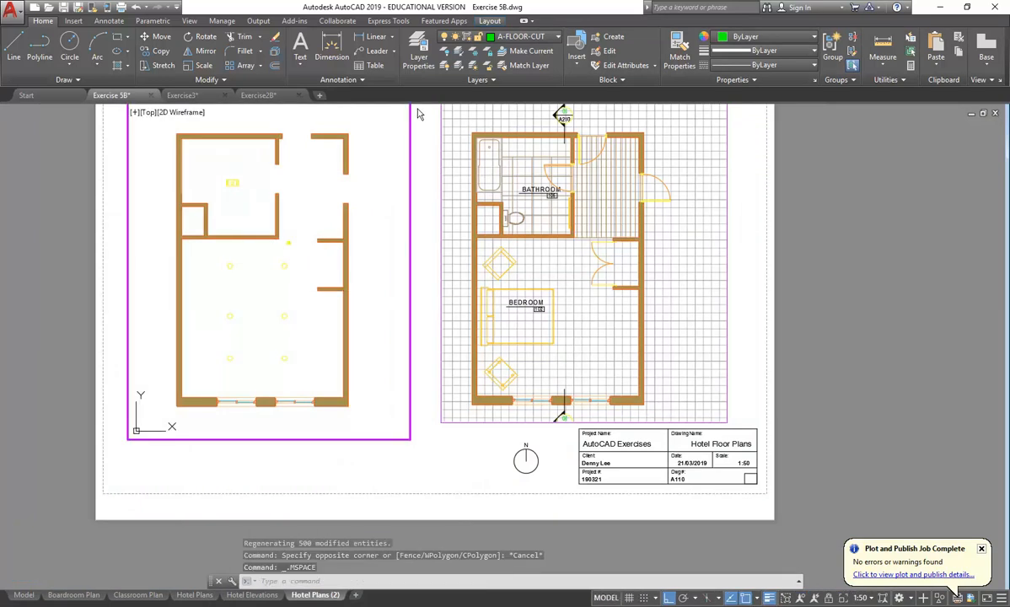
left_click(524, 39)
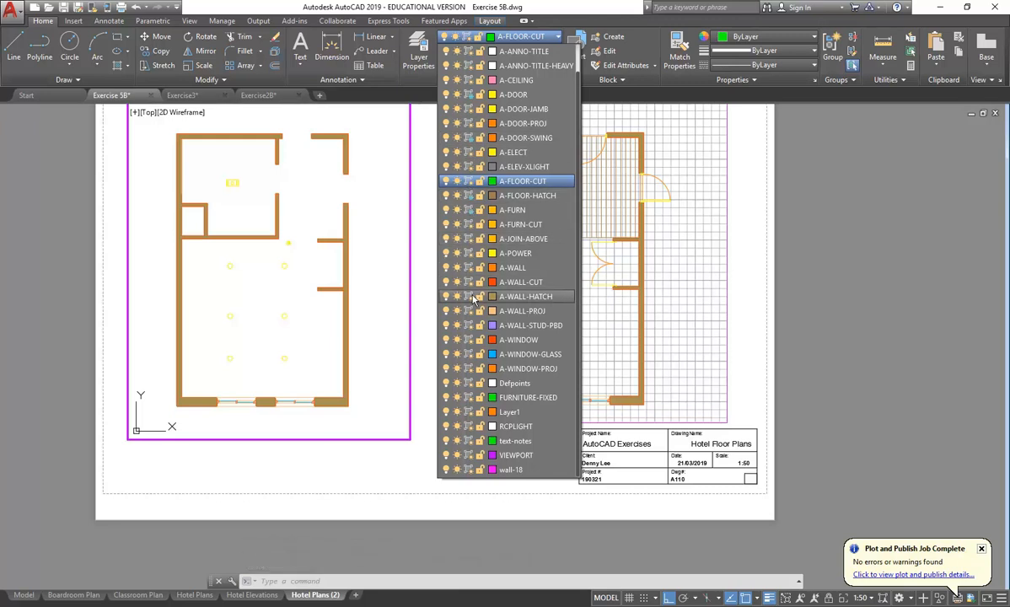
left_click(470, 154)
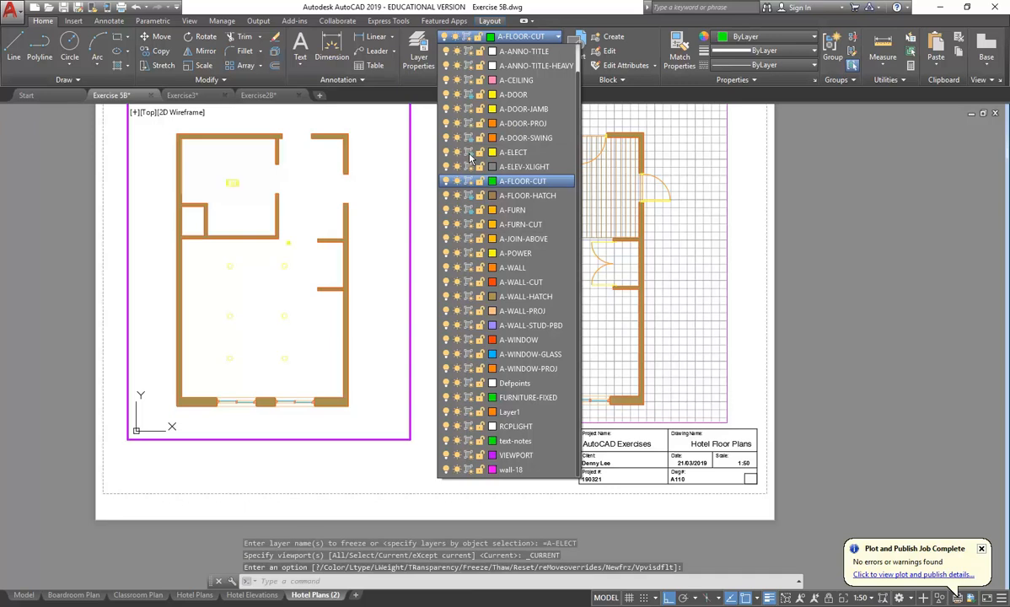
left_click(470, 154)
left_click(470, 153)
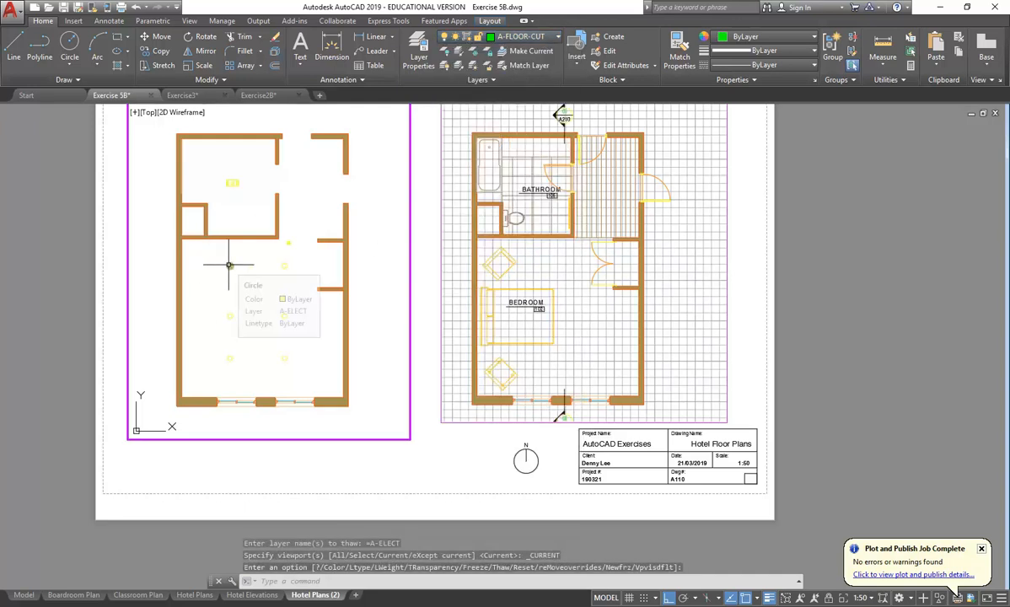
Step: Review model space and the Boardroom Plan layout, and return to the Hotel Plans layout
left_click(23, 595)
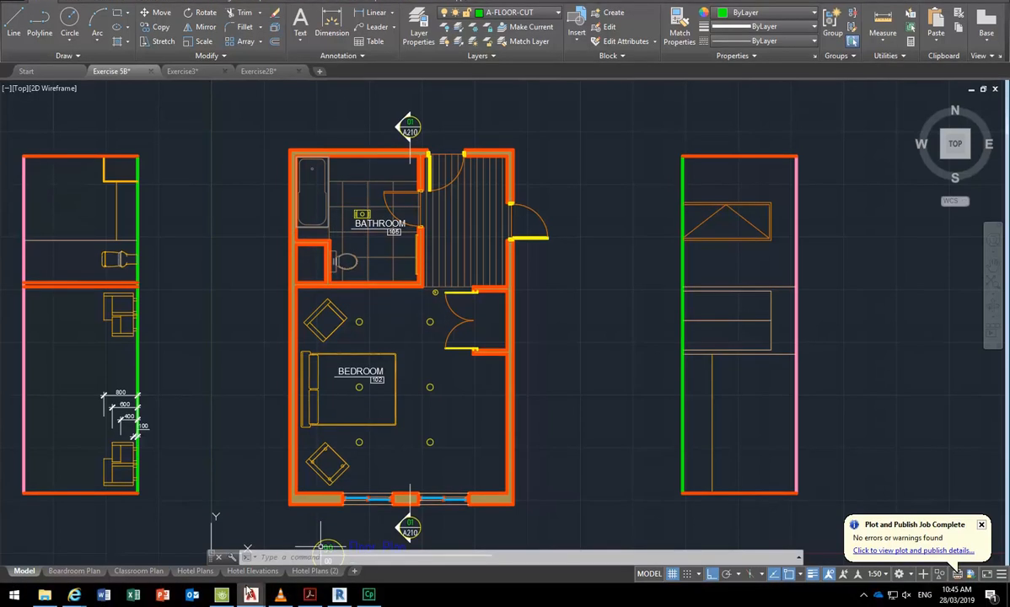
left_click(88, 572)
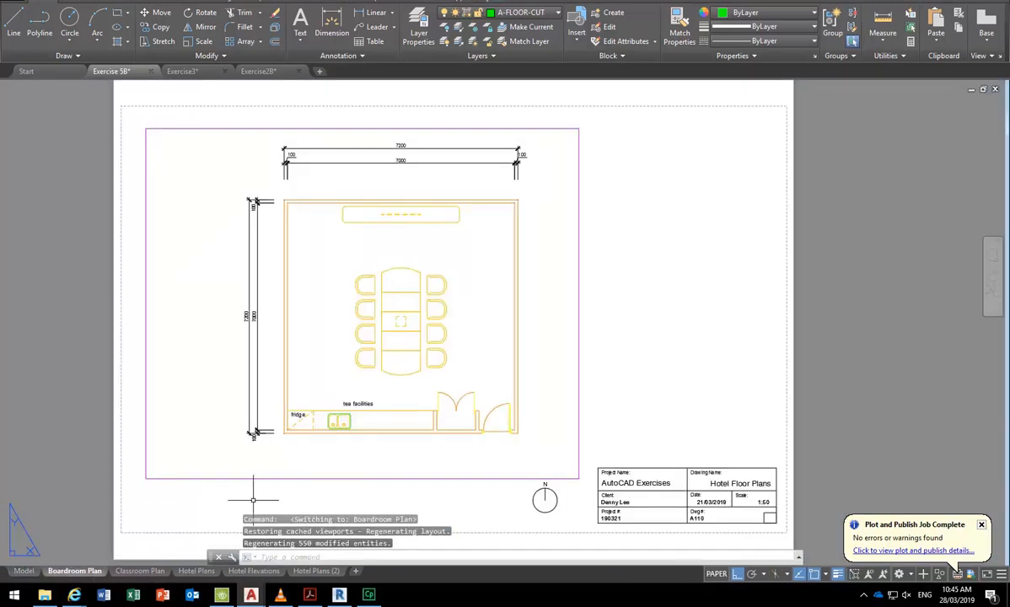
left_click(196, 571)
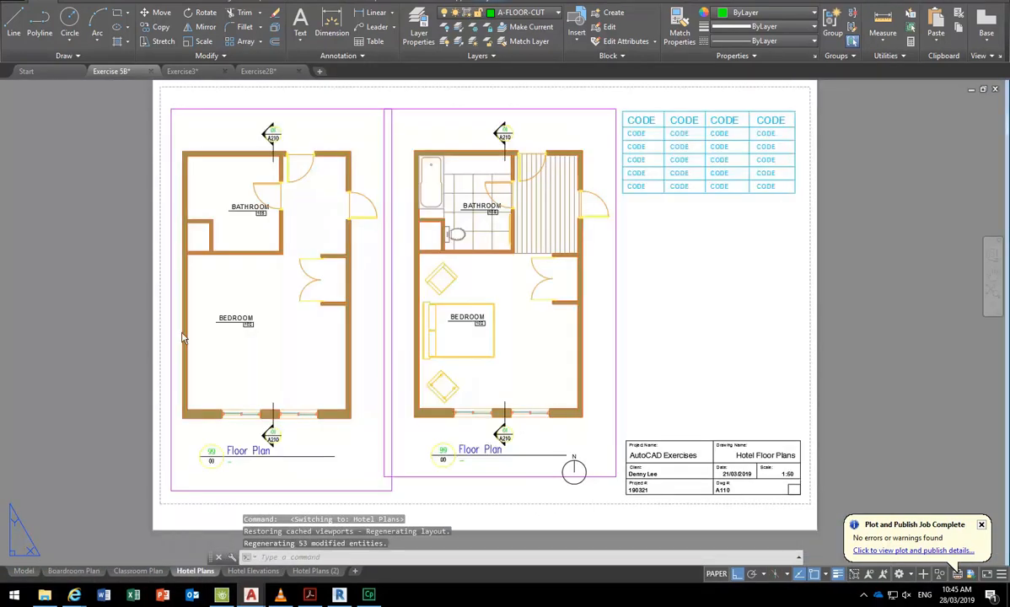
left_click(689, 254)
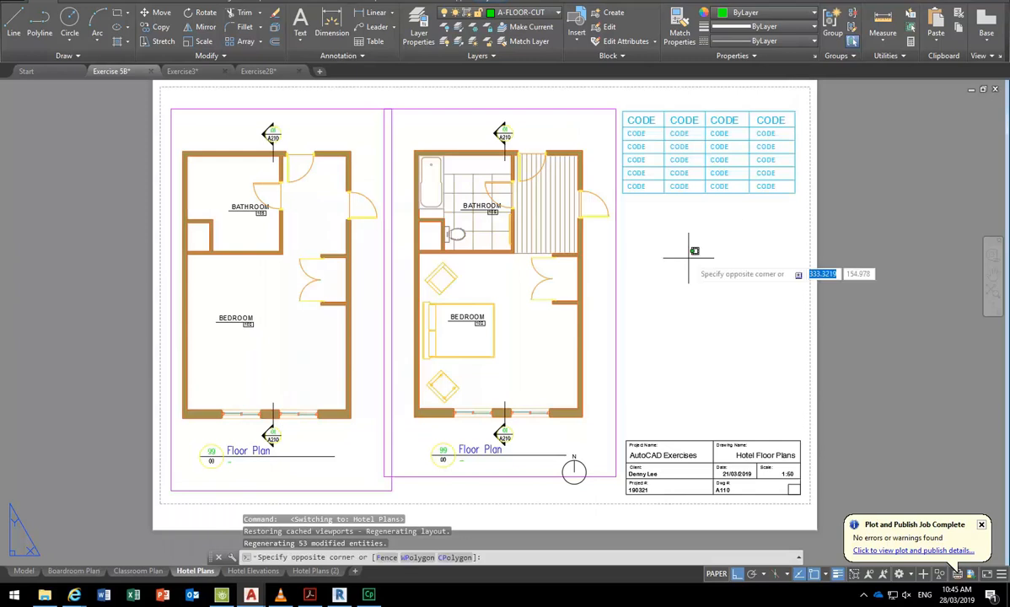
key("Escape")
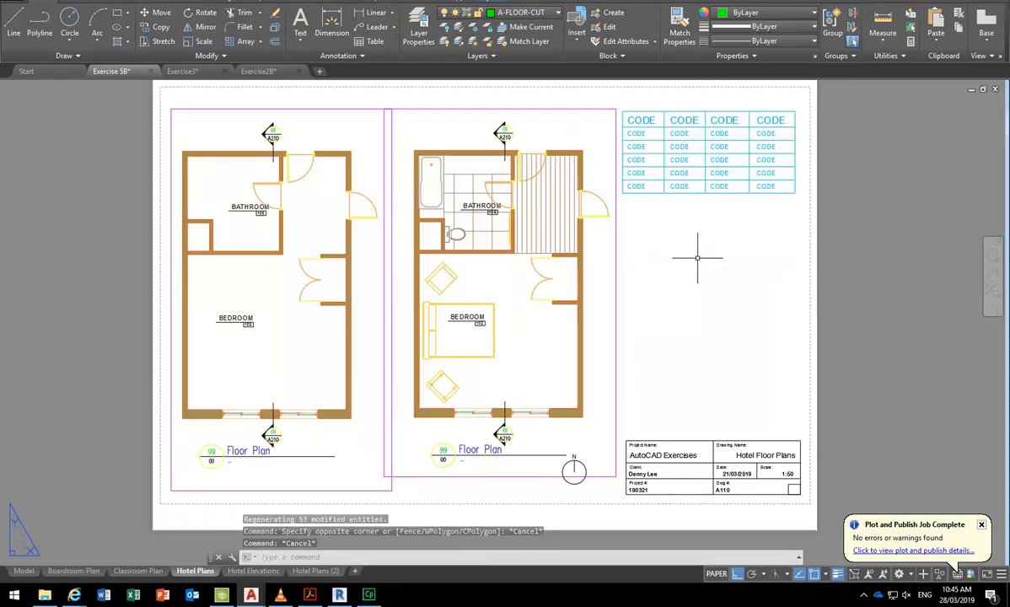